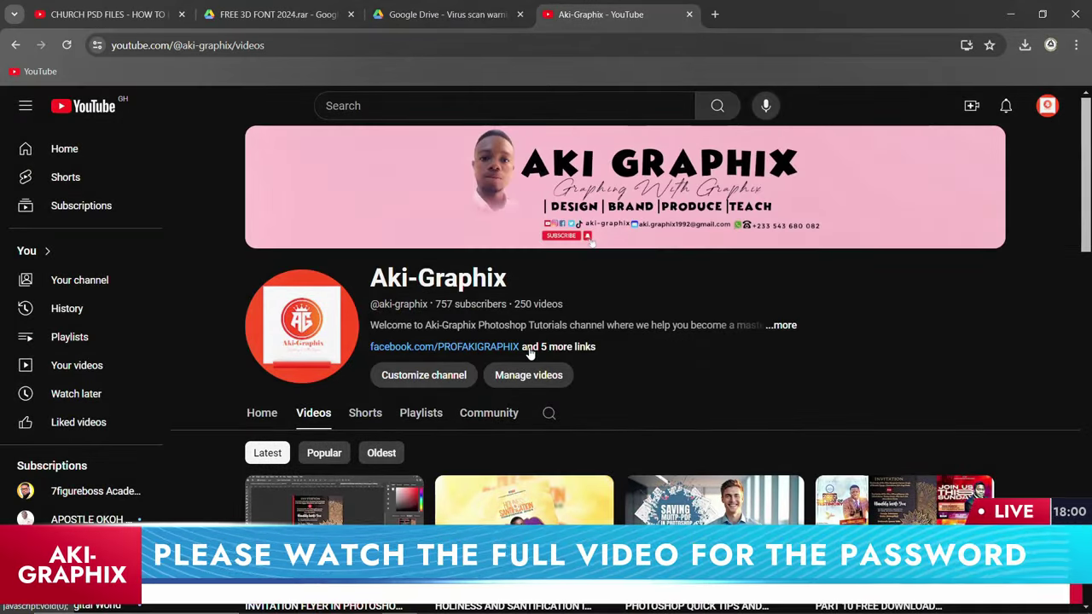
# Step: Scroll up and down the Aki-Graphix channel page to browse its videos
pyautogui.scroll(-3, 530, 353)
pyautogui.scroll(-2, 530, 353)
pyautogui.scroll(-2, 531, 351)
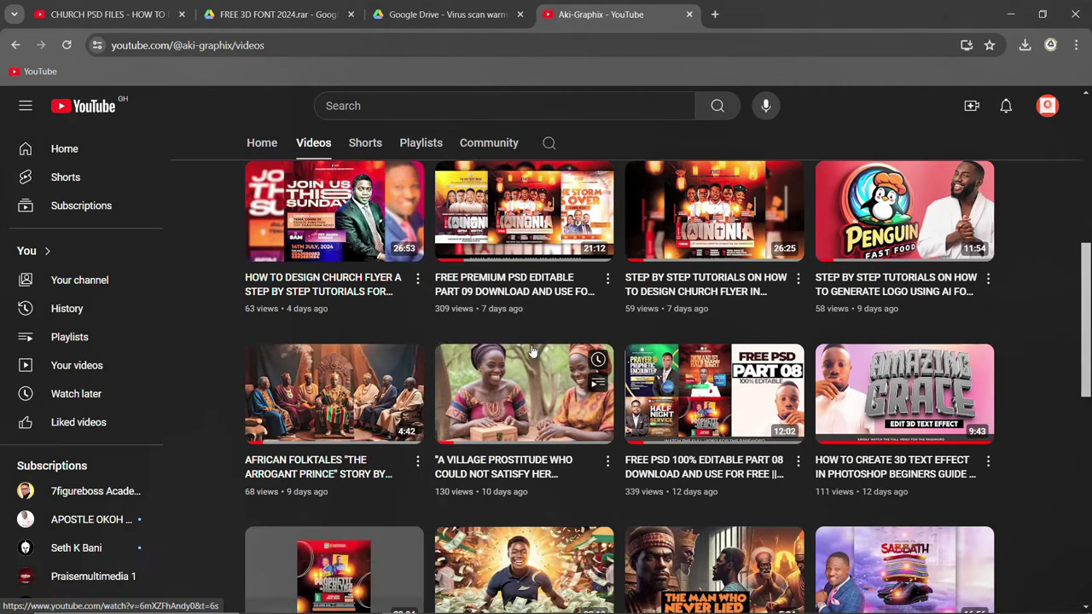
pyautogui.scroll(-3, 532, 351)
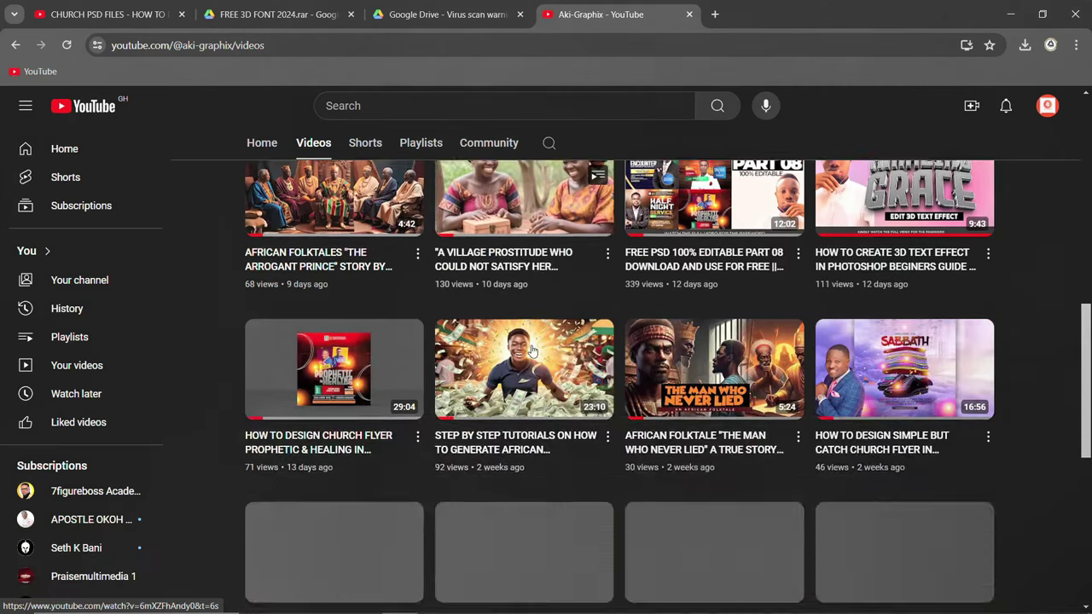
pyautogui.scroll(-2, 531, 350)
pyautogui.scroll(-2, 530, 350)
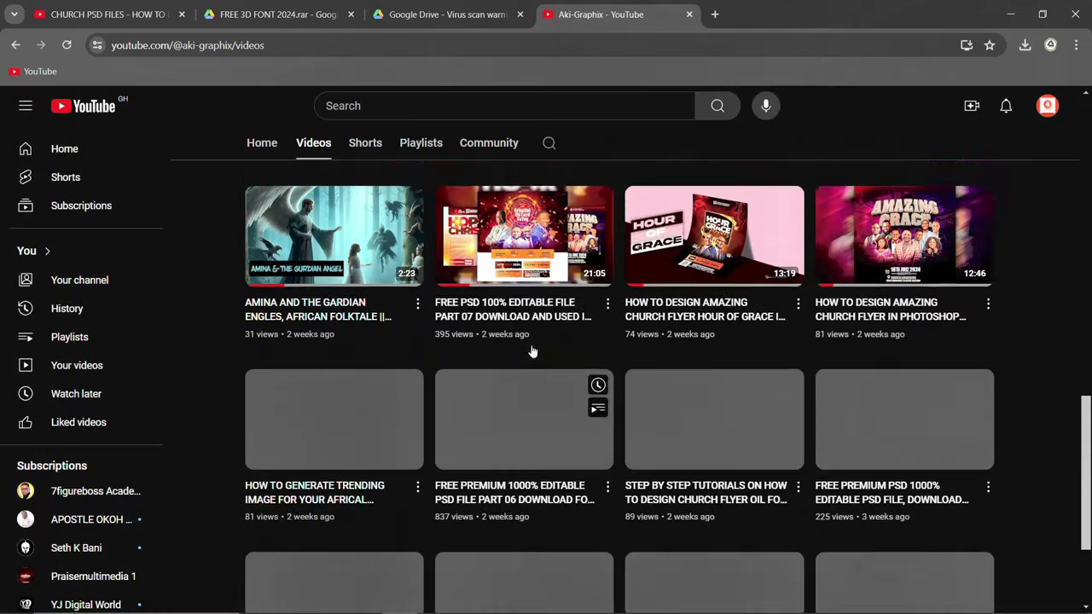
pyautogui.scroll(5, 530, 350)
pyautogui.scroll(5, 531, 350)
pyautogui.scroll(5, 531, 354)
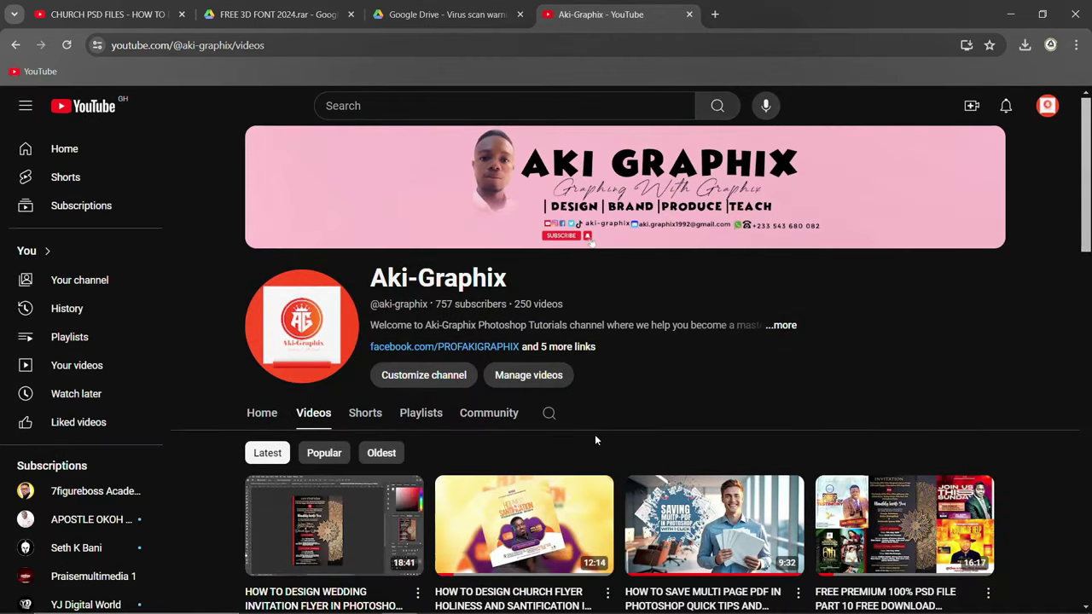
pyautogui.scroll(-1, 595, 435)
pyautogui.scroll(-2, 631, 468)
pyautogui.scroll(-1, 633, 474)
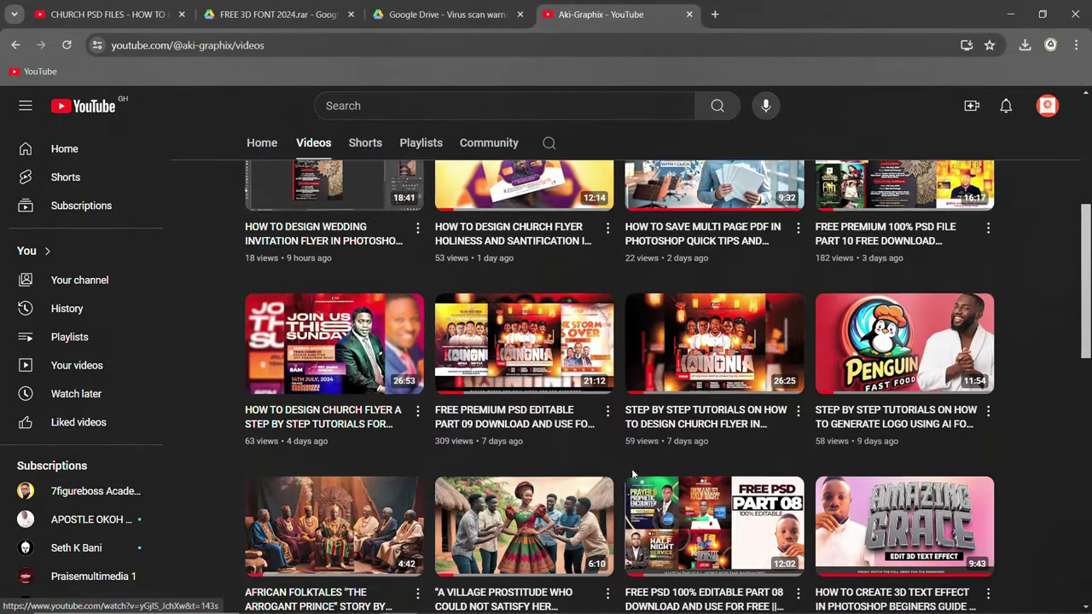
pyautogui.scroll(-3, 633, 474)
pyautogui.scroll(-3, 633, 474)
pyautogui.scroll(-2, 633, 474)
pyautogui.scroll(-2, 633, 474)
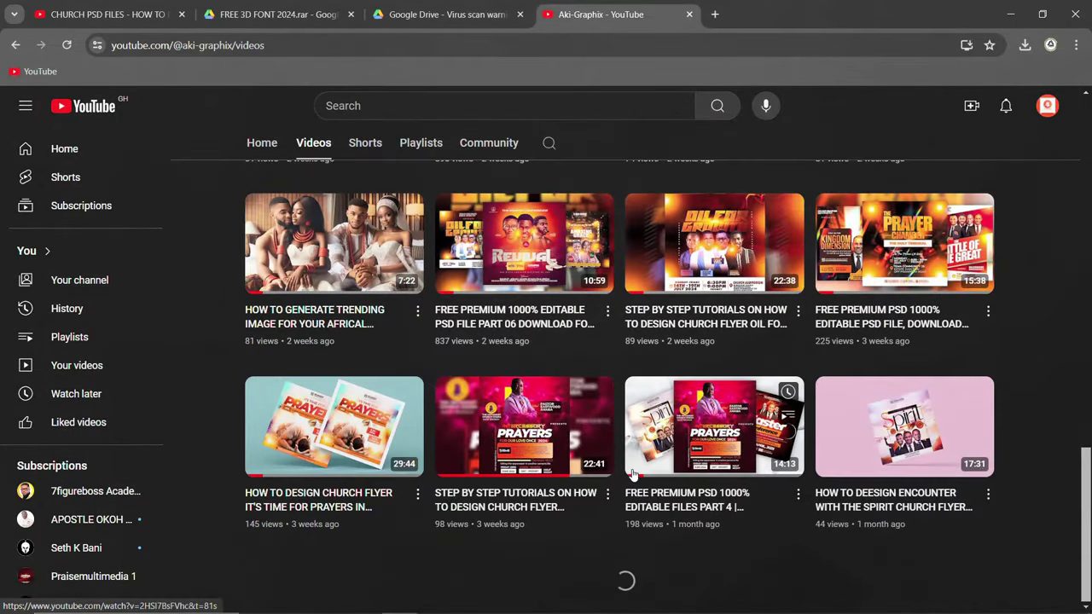
pyautogui.scroll(2, 633, 474)
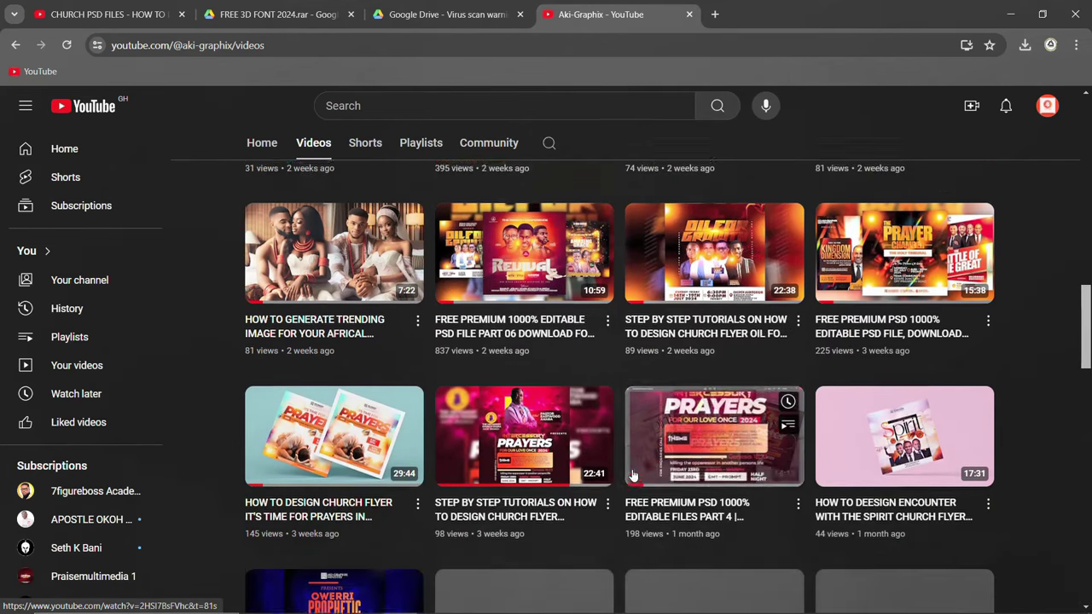
pyautogui.scroll(-1, 633, 474)
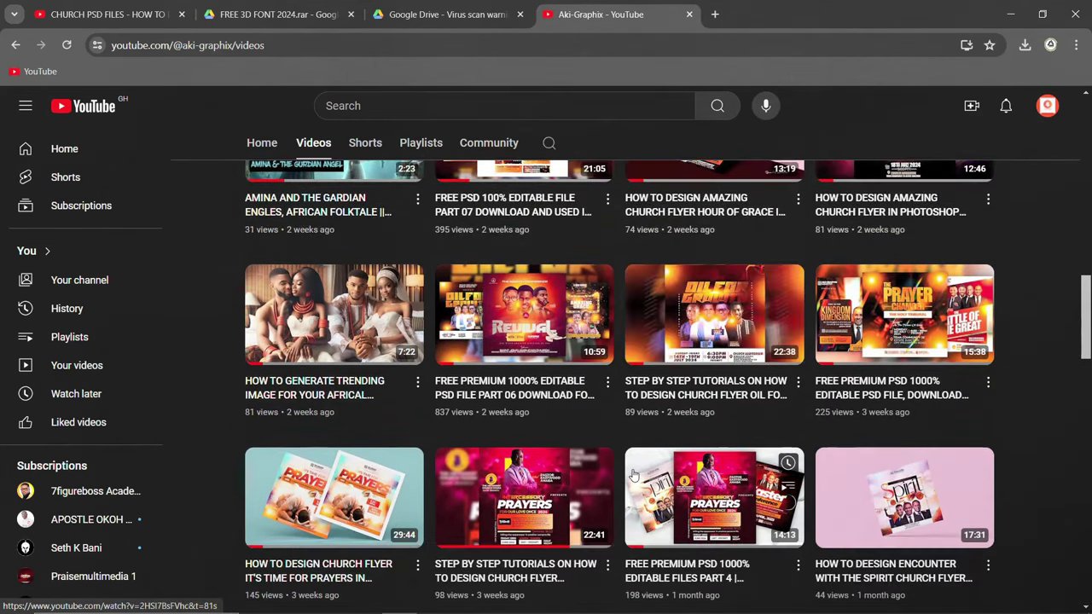
pyautogui.scroll(-4, 633, 475)
pyautogui.scroll(-3, 633, 474)
pyautogui.scroll(-1, 633, 474)
pyautogui.scroll(-1, 633, 474)
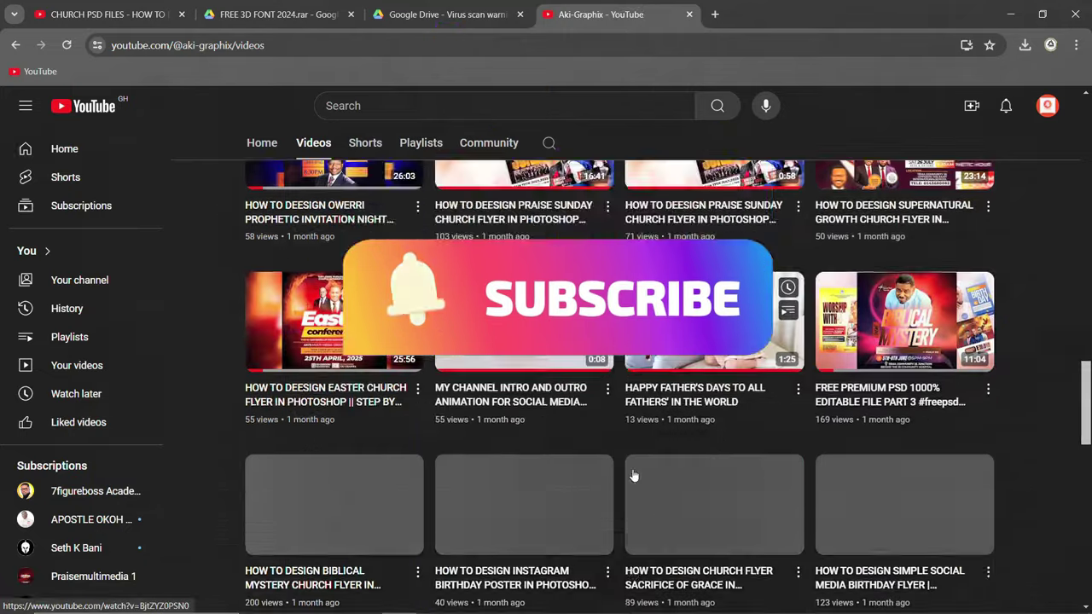
pyautogui.scroll(-1, 633, 474)
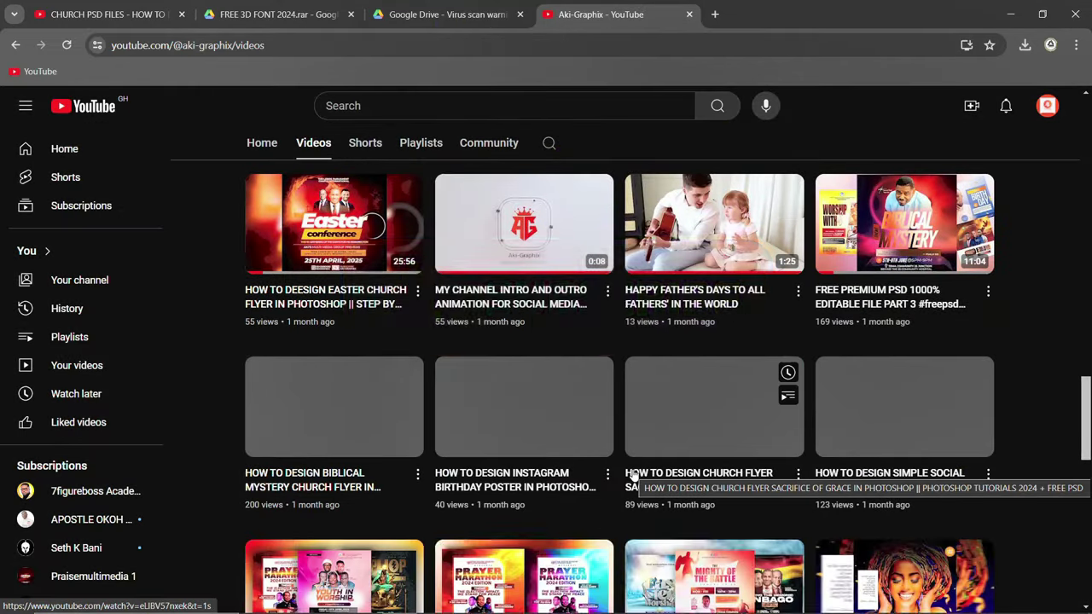
pyautogui.scroll(-1, 633, 475)
pyautogui.scroll(-1, 633, 475)
pyautogui.scroll(-3, 633, 474)
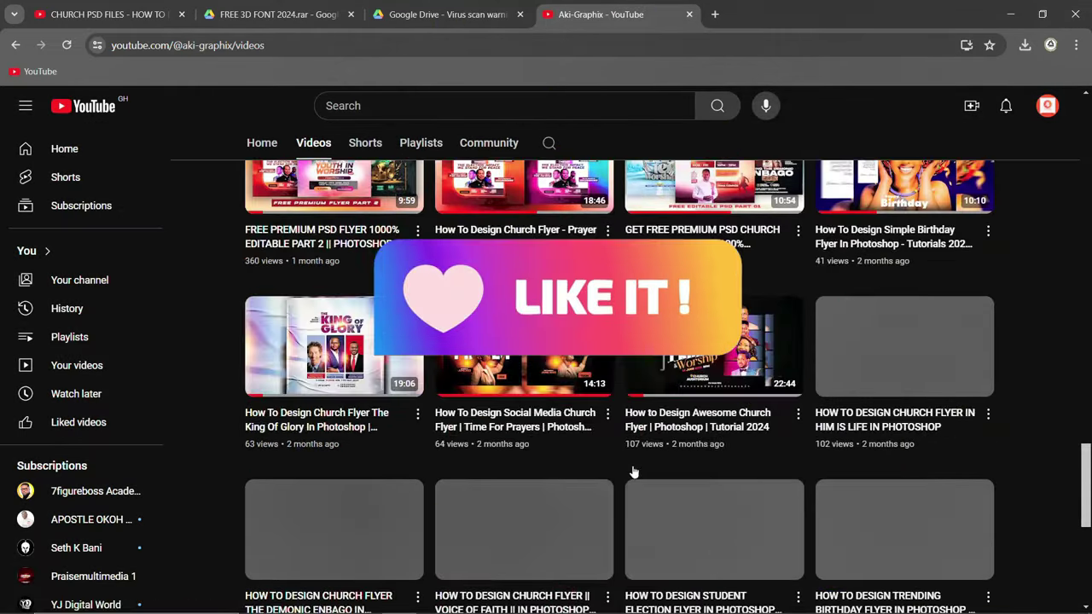
pyautogui.scroll(-2, 627, 467)
pyautogui.scroll(-3, 627, 466)
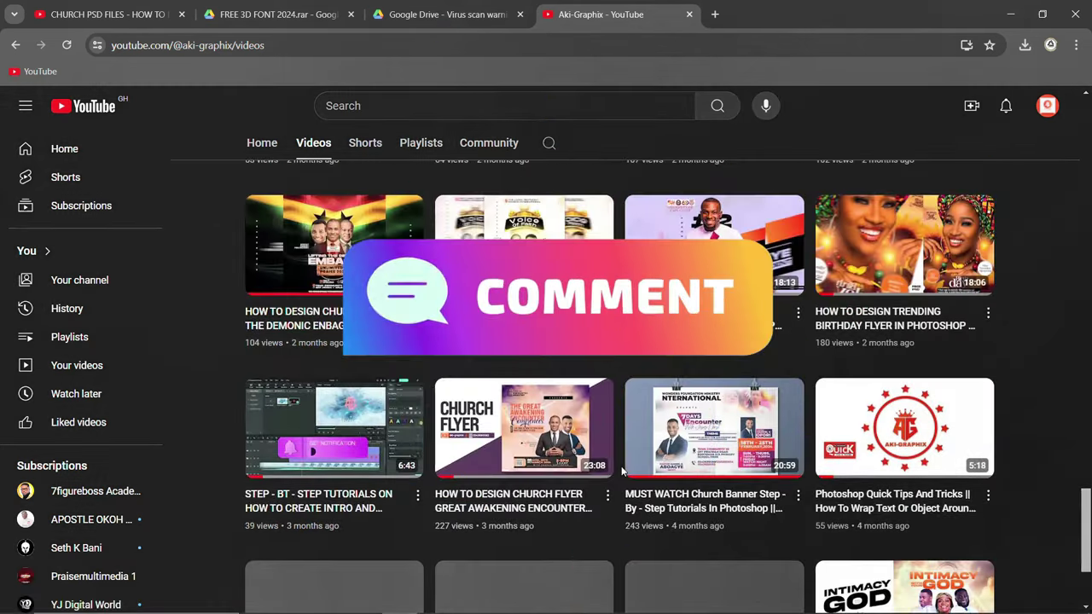
pyautogui.scroll(2, 621, 468)
pyautogui.scroll(2, 621, 468)
pyautogui.scroll(3, 620, 466)
pyautogui.scroll(3, 620, 466)
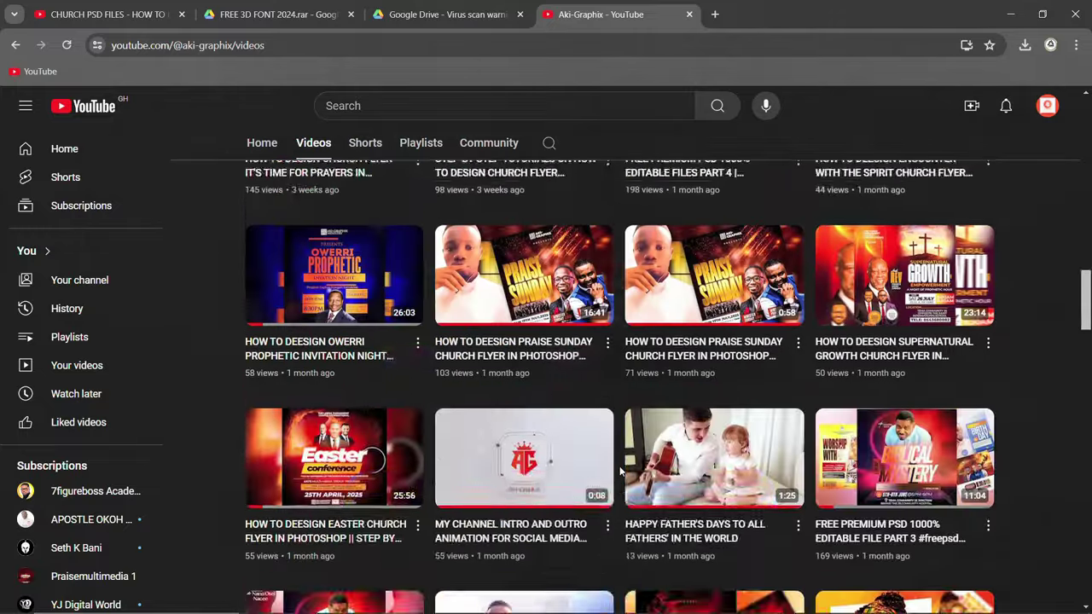
pyautogui.scroll(3, 619, 465)
pyautogui.scroll(5, 619, 466)
pyautogui.scroll(2, 619, 466)
pyautogui.scroll(3, 620, 466)
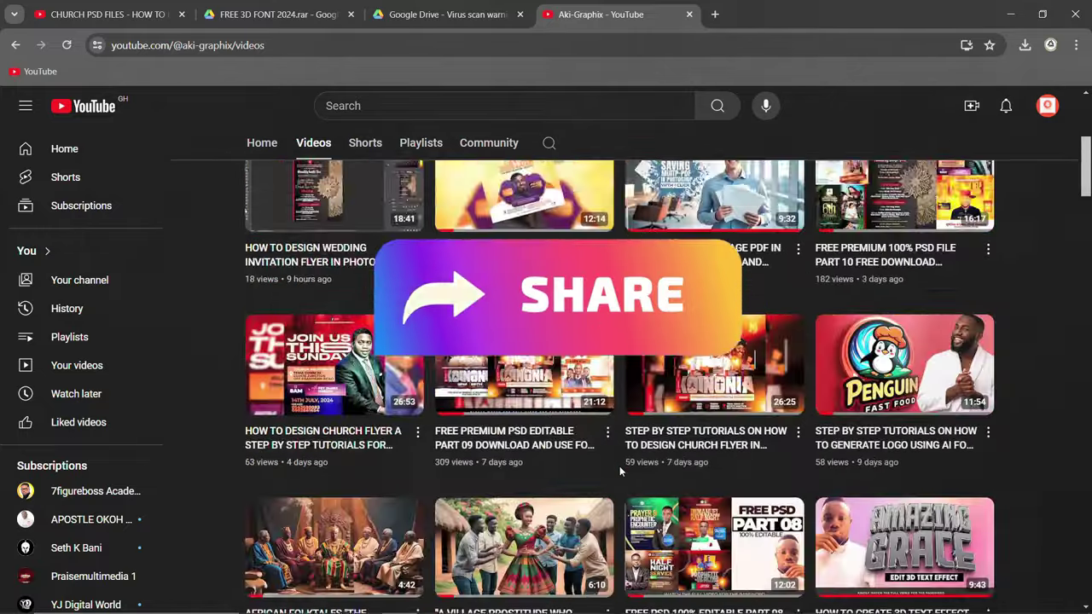
pyautogui.scroll(-3, 619, 466)
pyautogui.scroll(-3, 619, 466)
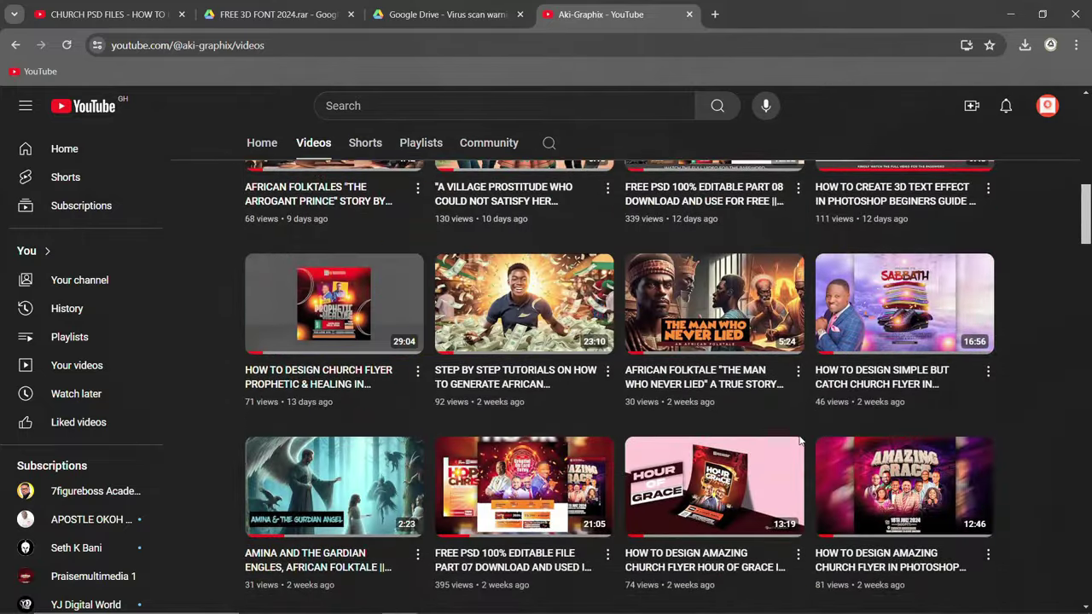
pyautogui.scroll(2, 682, 364)
pyautogui.scroll(3, 682, 363)
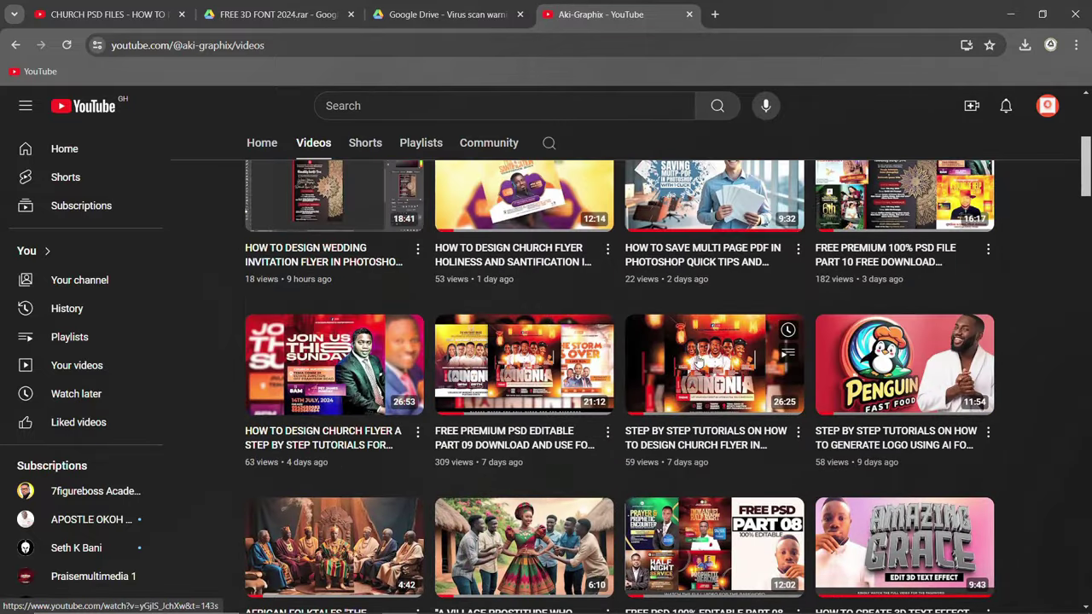
pyautogui.scroll(1, 647, 402)
pyautogui.scroll(2, 647, 402)
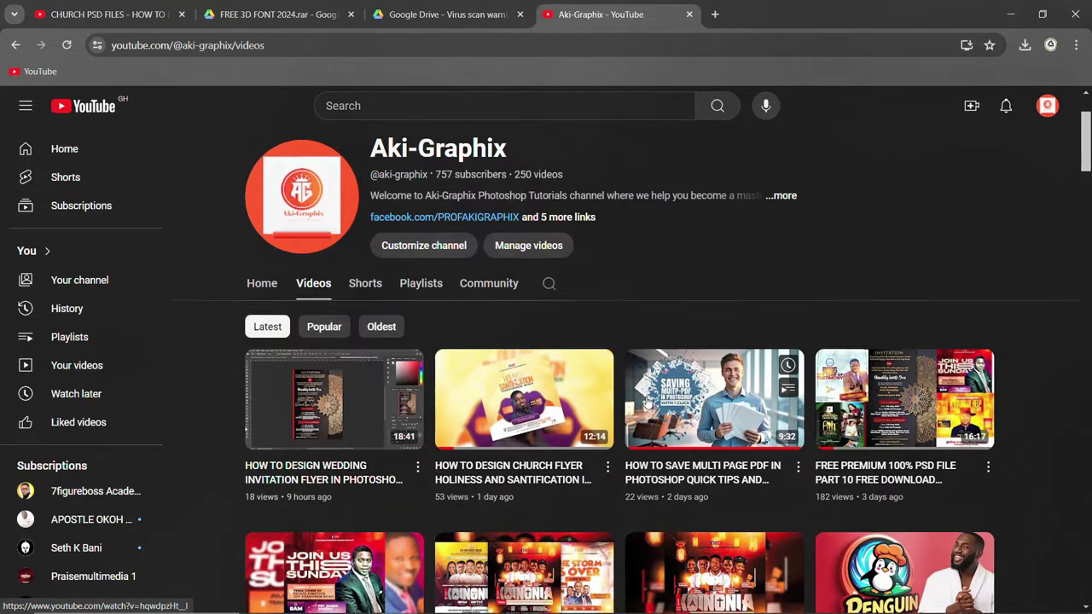
pyautogui.scroll(1, 647, 402)
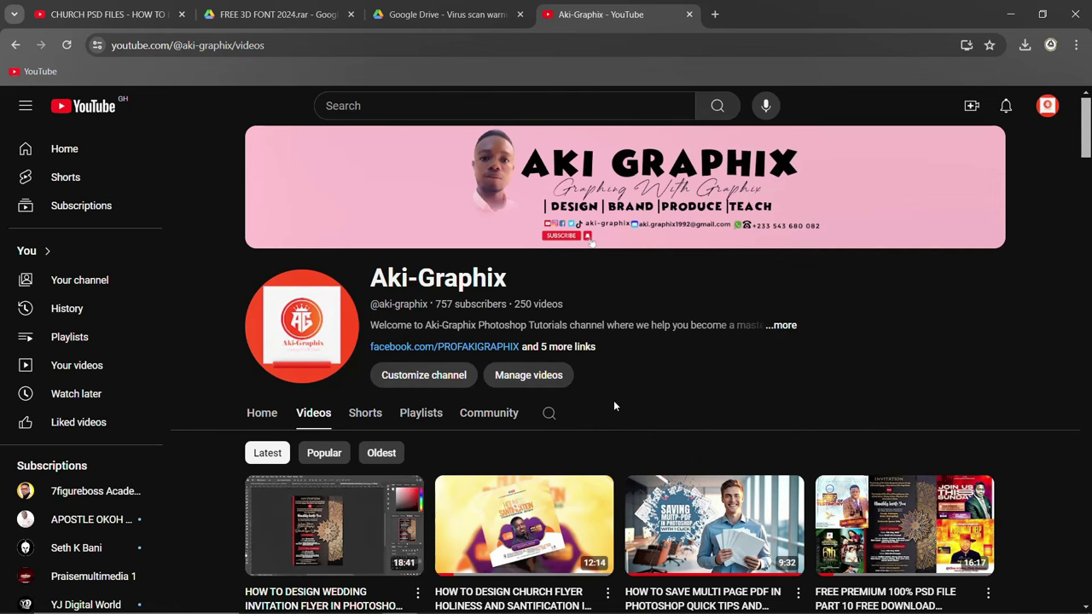
pyautogui.scroll(-3, 614, 406)
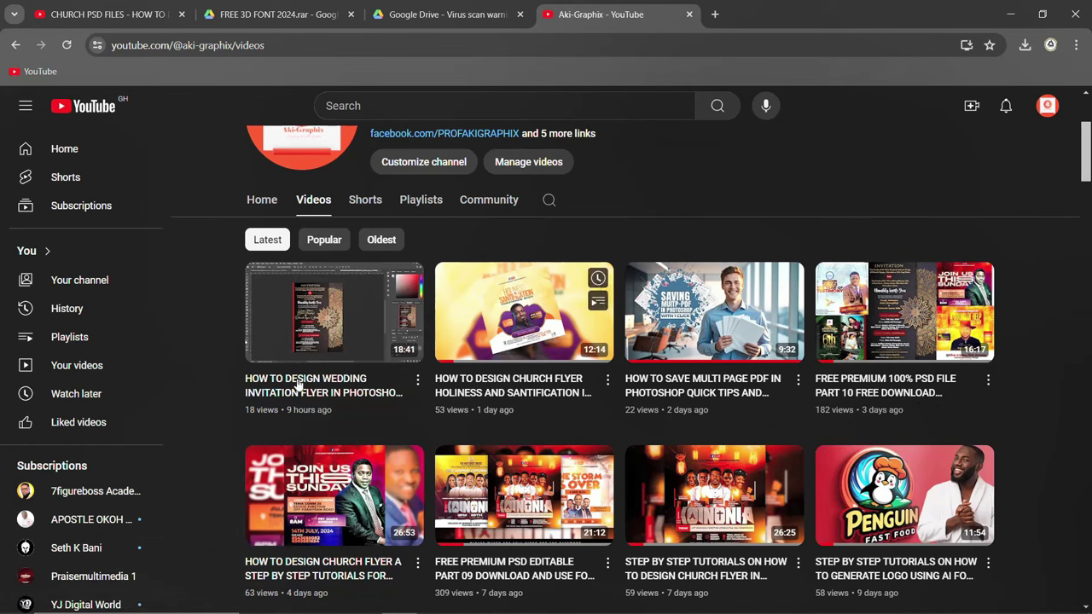
pyautogui.scroll(3, 446, 375)
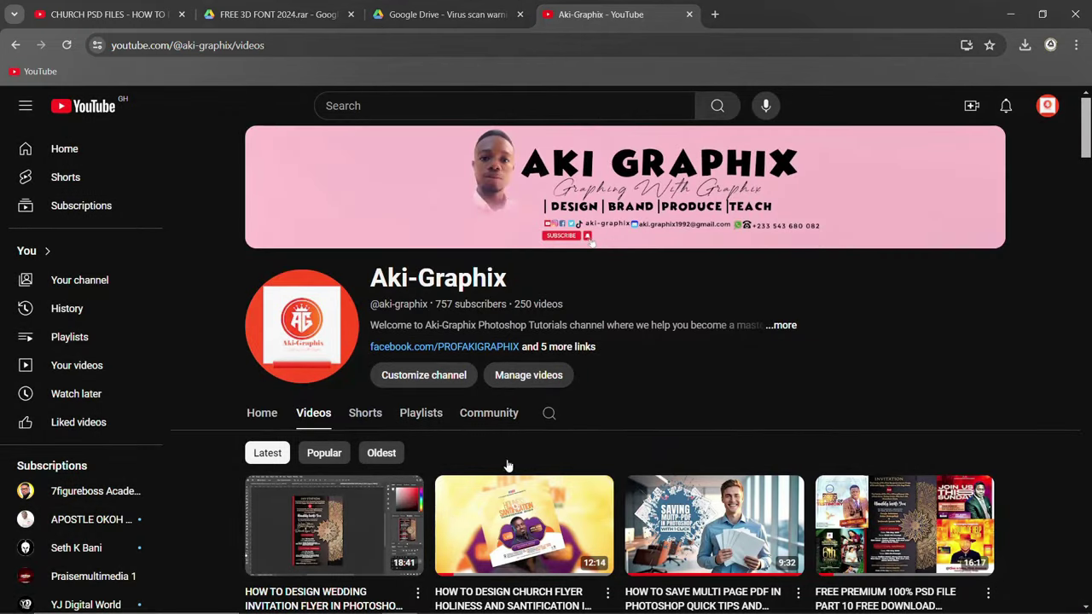
pyautogui.moveTo(523, 313)
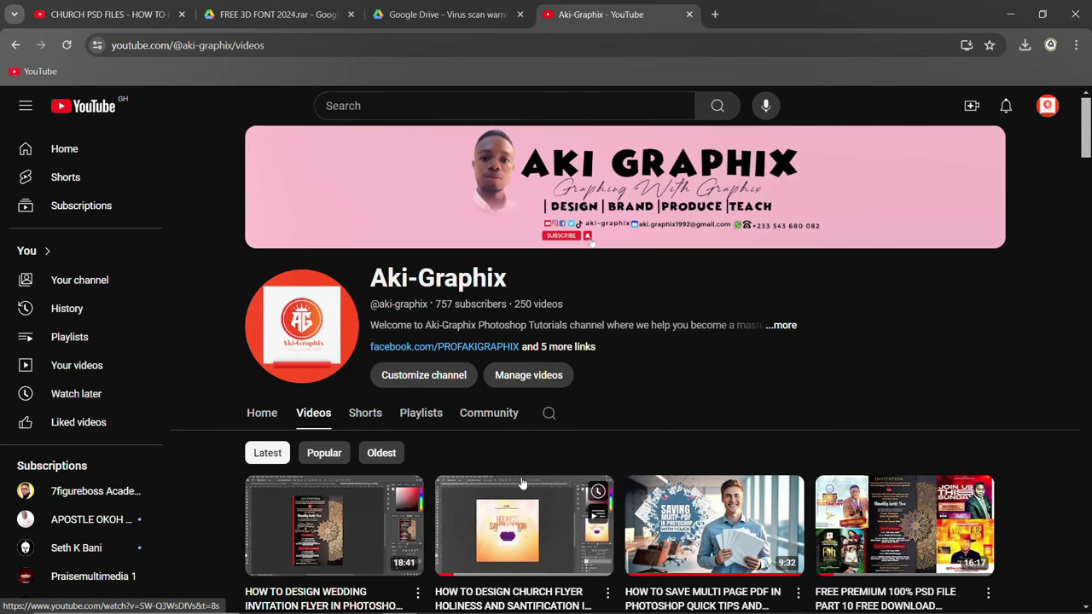
pyautogui.scroll(-3, 537, 436)
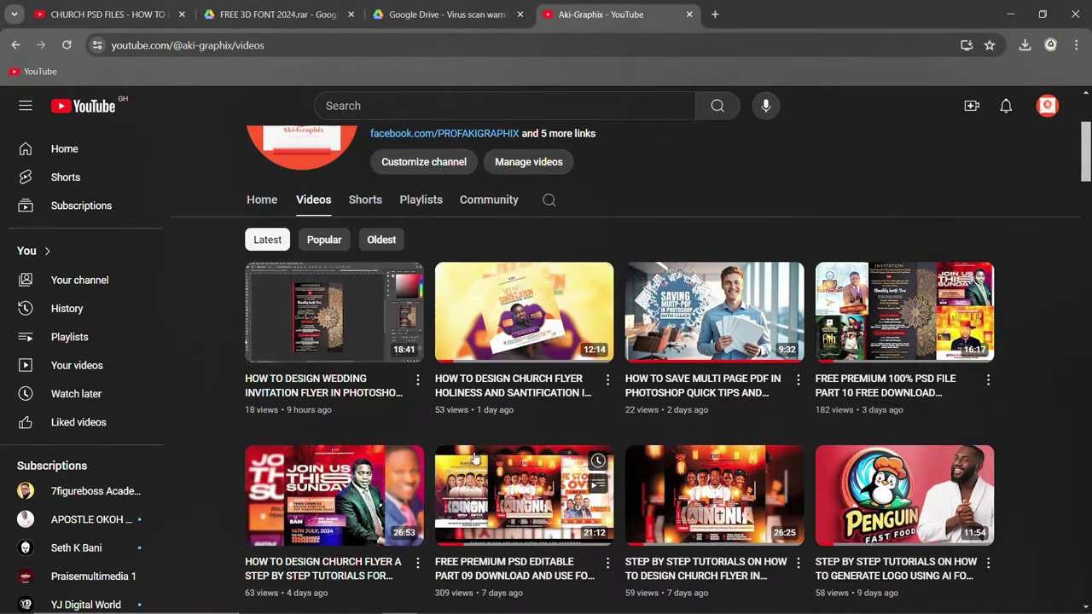
pyautogui.scroll(-2, 588, 431)
pyautogui.scroll(5, 588, 436)
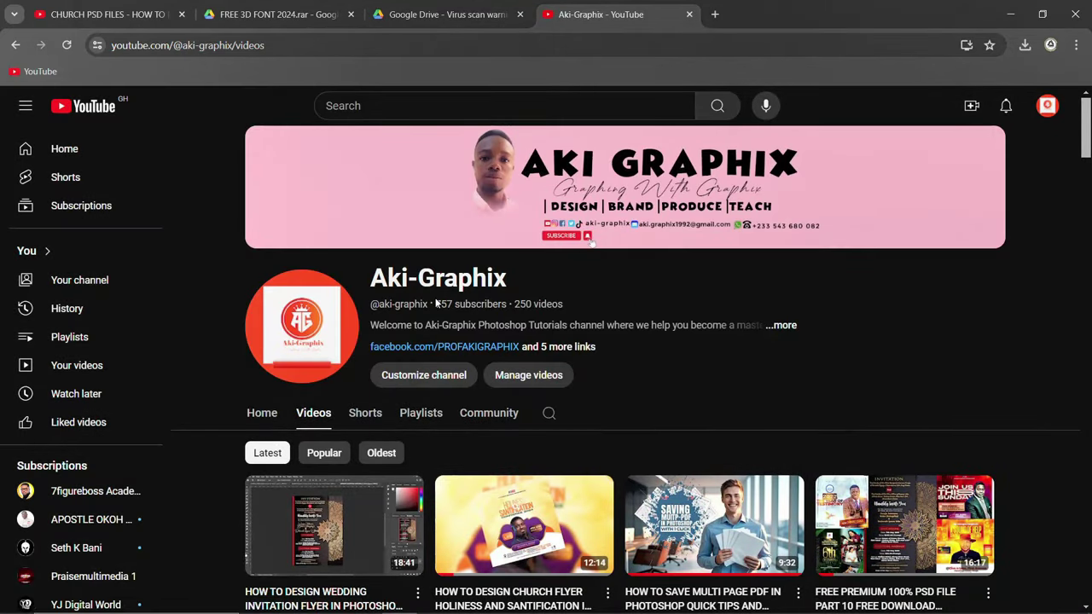
# Step: Point out the channel's 757 subscribers and 250 videos counts
pyautogui.moveTo(437, 304); pyautogui.dragTo(451, 304)
pyautogui.moveTo(514, 303); pyautogui.dragTo(533, 304)
pyautogui.scroll(-3, 612, 375)
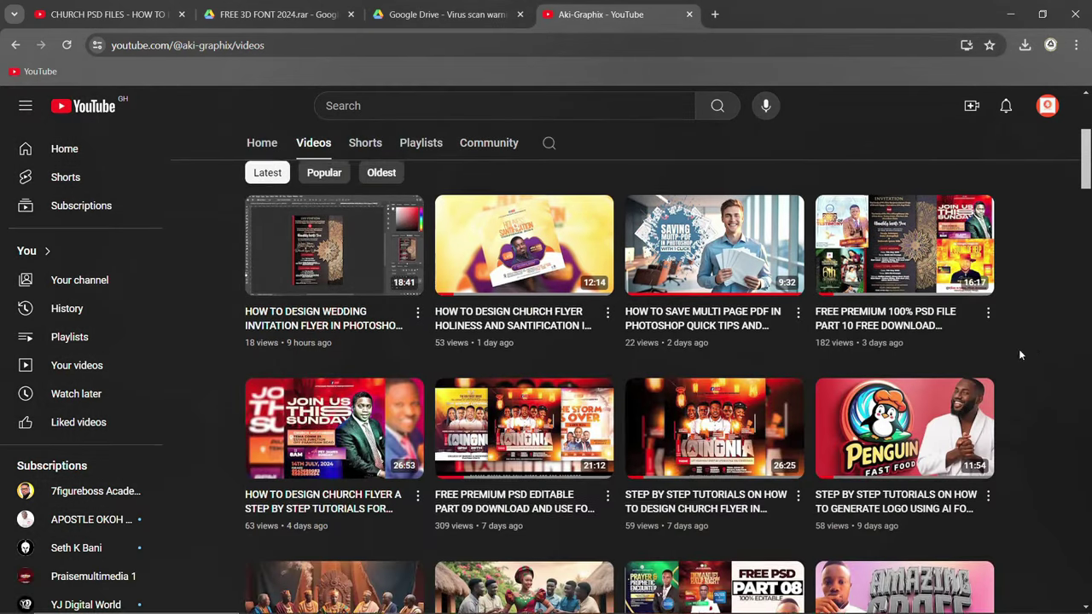
pyautogui.scroll(3, 1019, 354)
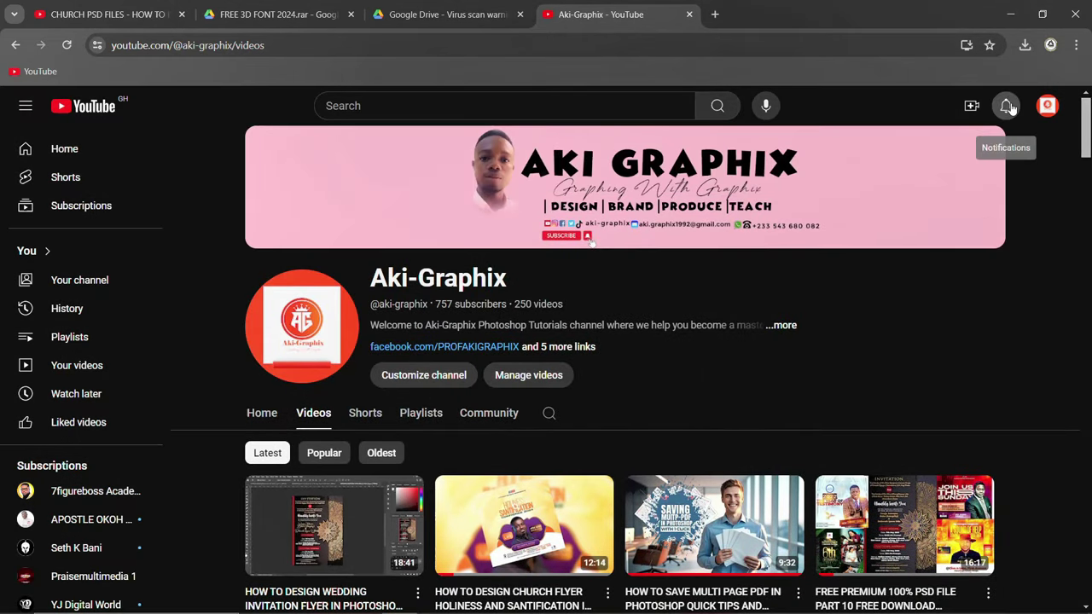
# Step: Open the channel notifications and scroll through the comments and subscriber alerts
pyautogui.click(1006, 105)
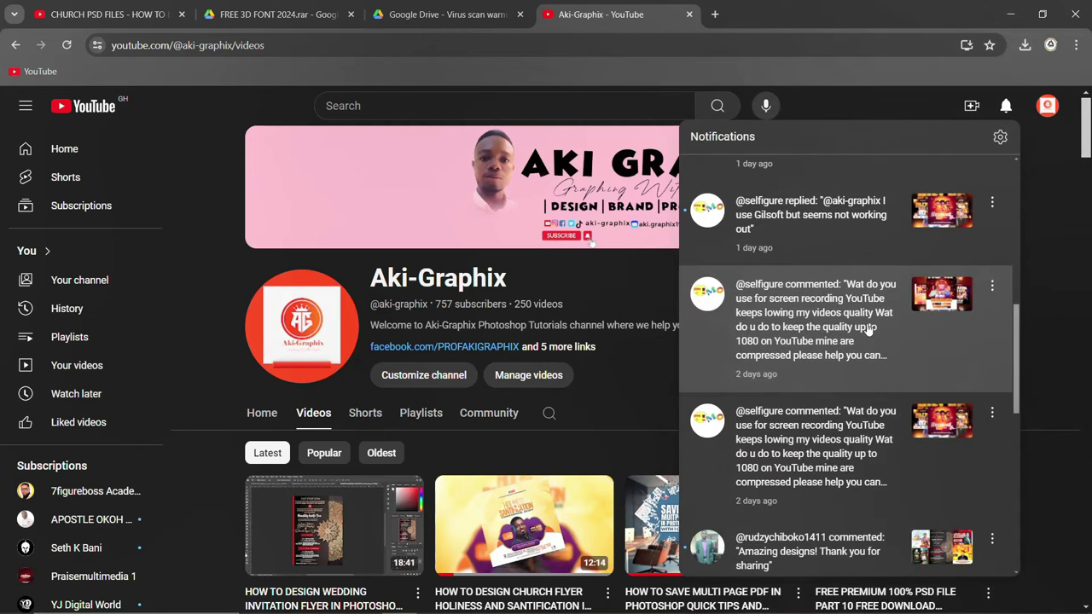
pyautogui.scroll(2, 813, 283)
pyautogui.scroll(3, 813, 282)
pyautogui.scroll(3, 813, 280)
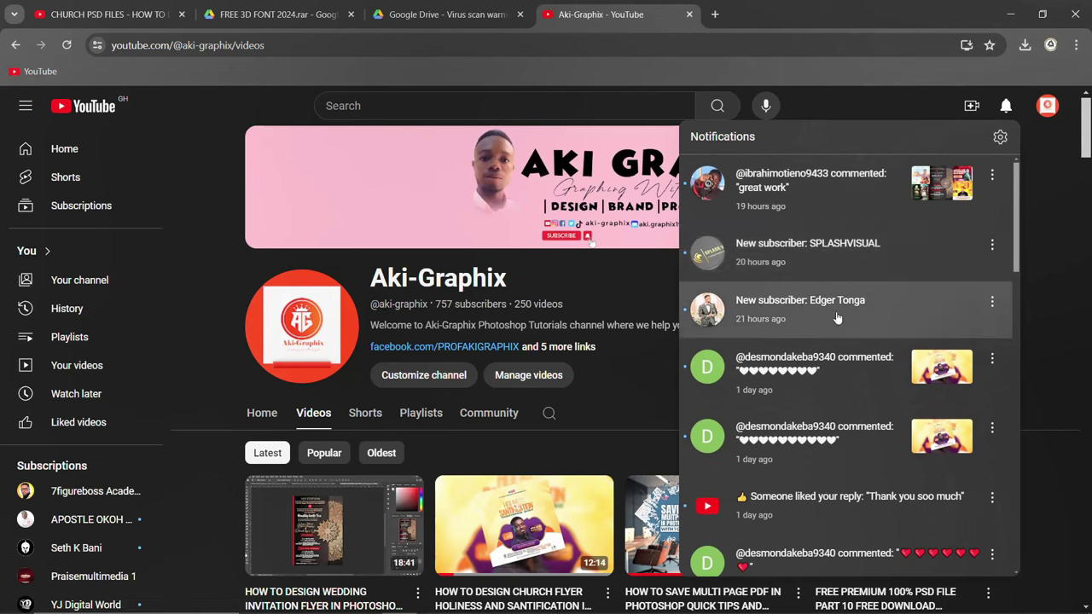
pyautogui.scroll(-2, 844, 357)
pyautogui.scroll(-1, 844, 358)
pyautogui.scroll(-1, 843, 357)
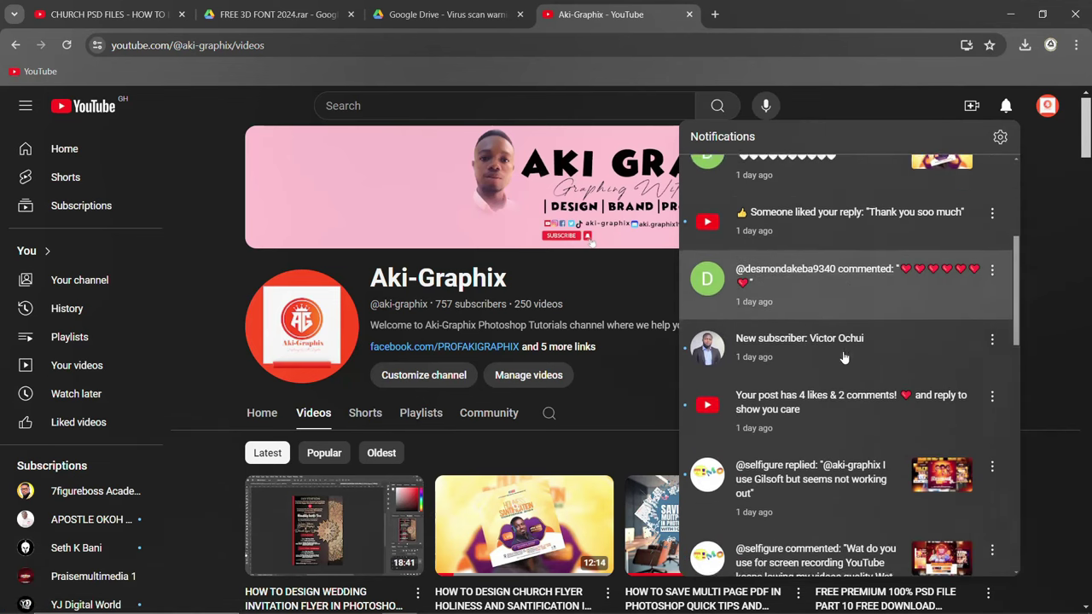
pyautogui.scroll(-1, 844, 358)
pyautogui.scroll(-2, 844, 359)
pyautogui.scroll(-1, 844, 358)
pyautogui.scroll(-1, 828, 371)
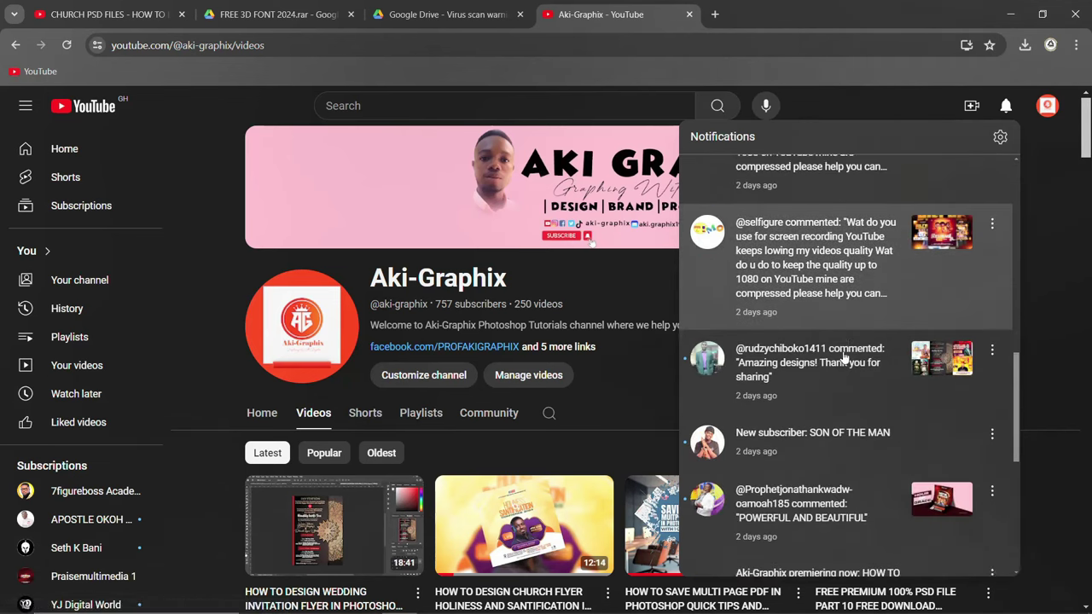
pyautogui.scroll(-1, 812, 384)
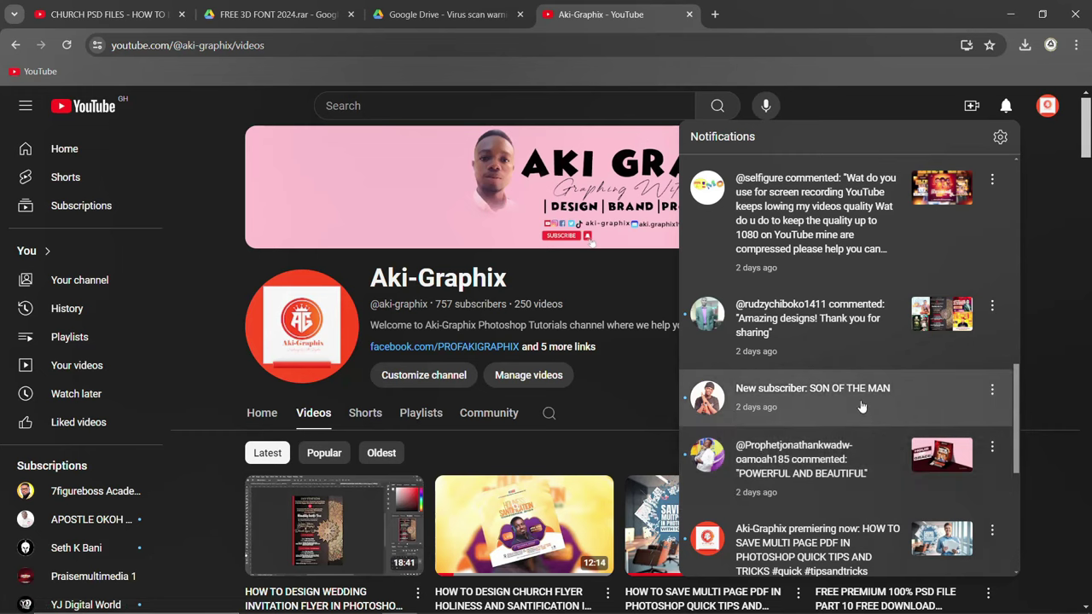
pyautogui.scroll(1, 861, 407)
pyautogui.scroll(1, 862, 407)
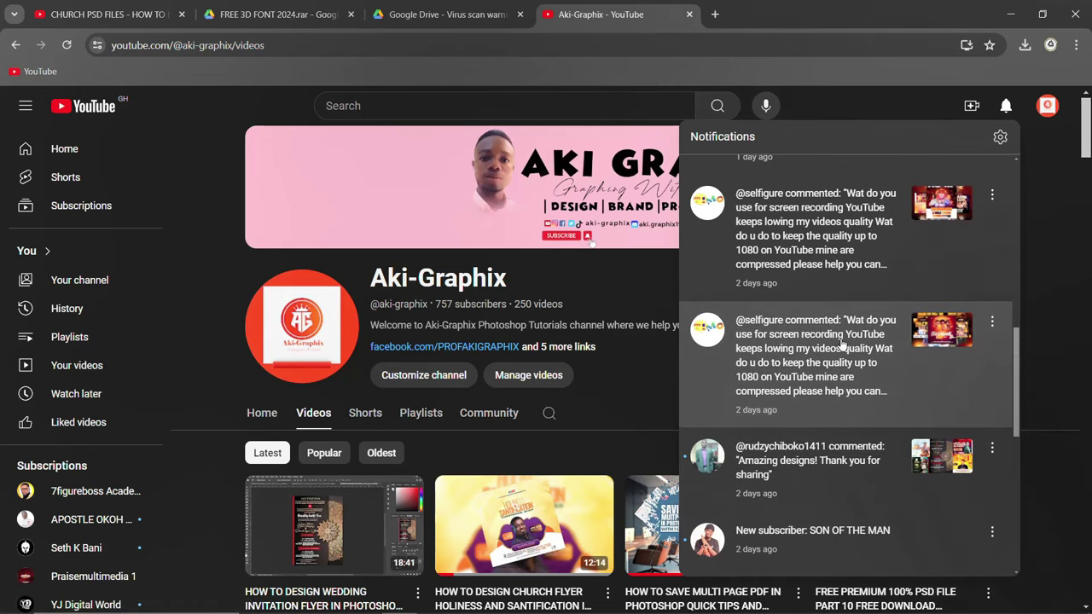
pyautogui.scroll(1, 842, 341)
pyautogui.scroll(1, 842, 341)
pyautogui.scroll(1, 840, 345)
pyautogui.scroll(1, 838, 352)
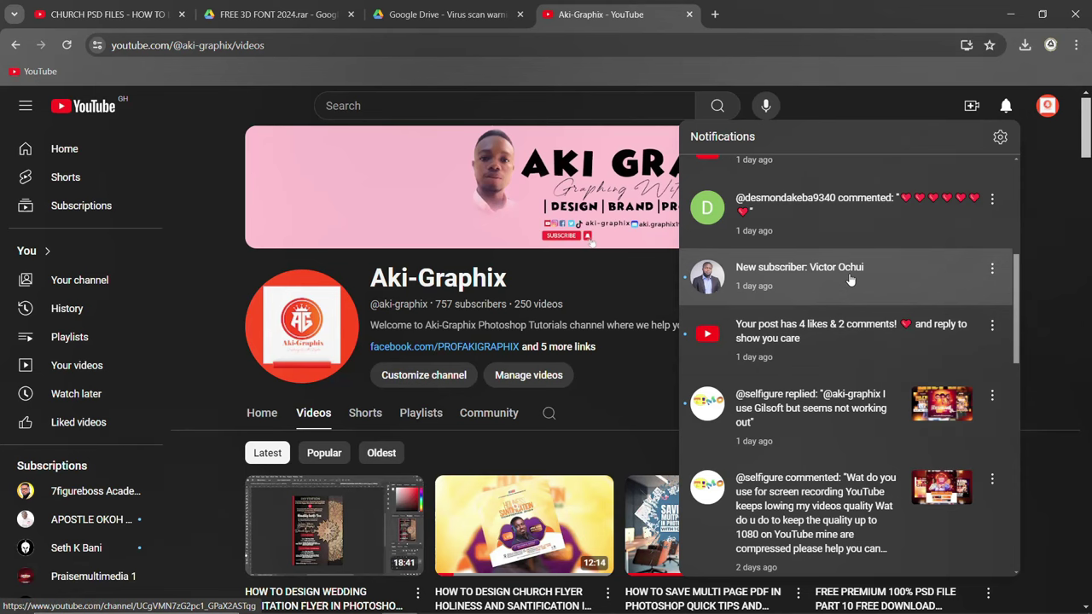
pyautogui.scroll(1, 845, 286)
pyautogui.scroll(1, 832, 307)
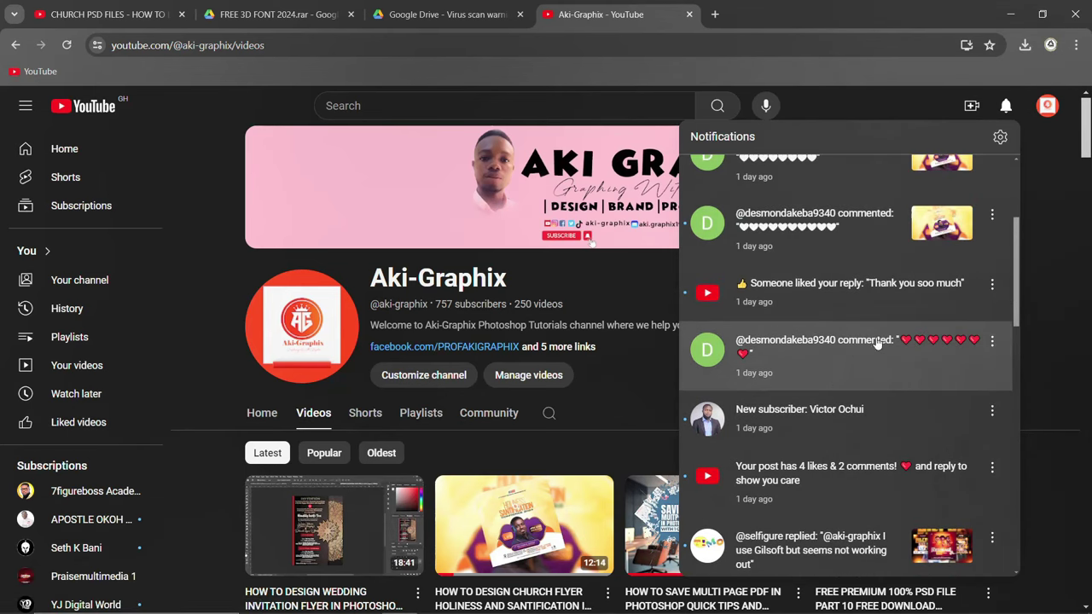
pyautogui.scroll(2, 871, 342)
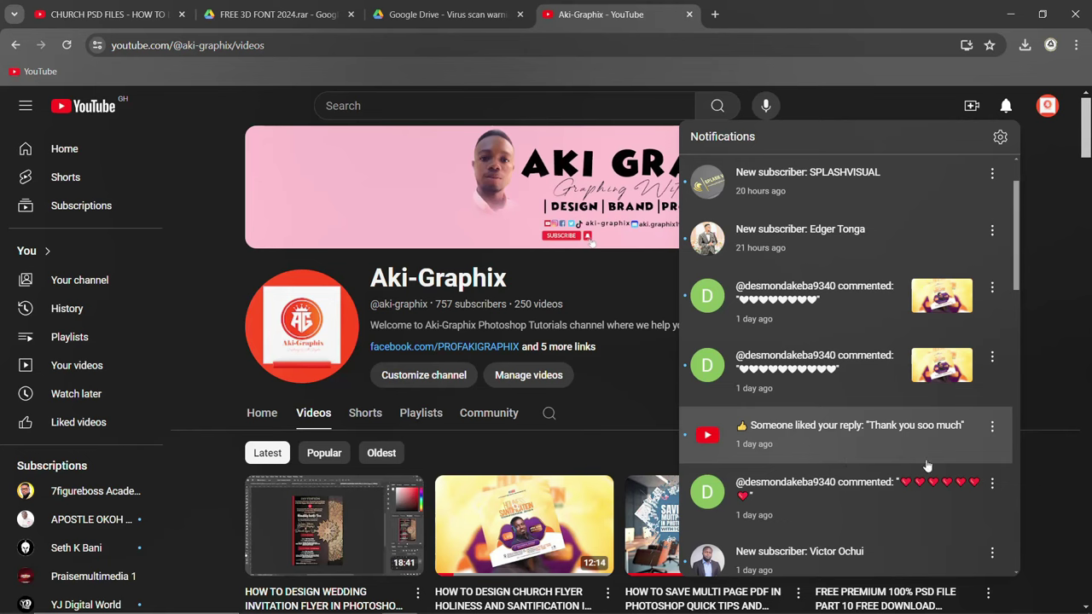
pyautogui.scroll(1, 913, 453)
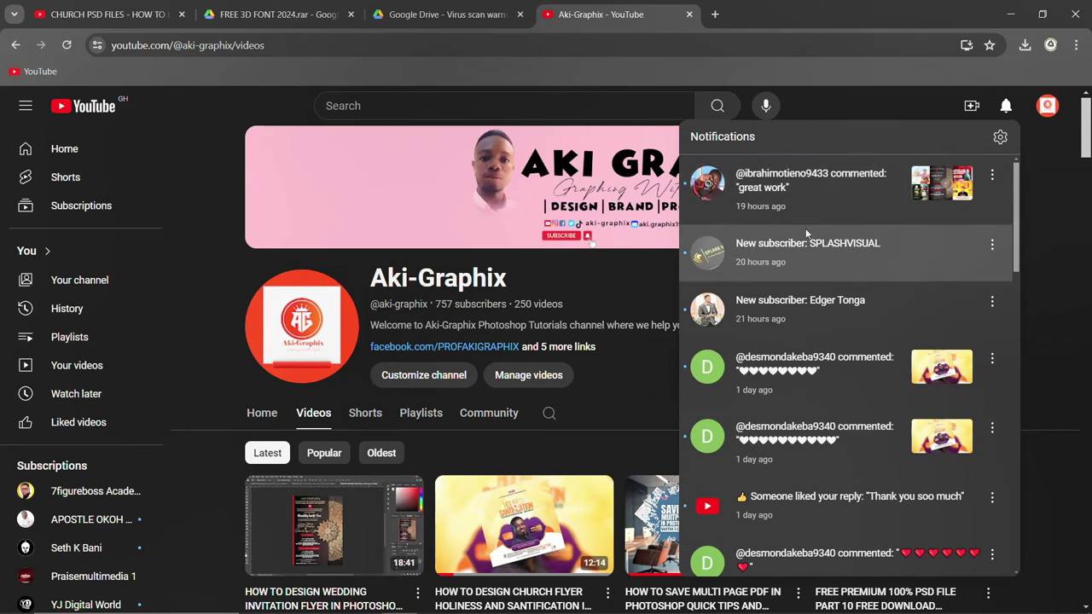
# Step: Close the YouTube notifications, minimise Chrome and bring up the church flyer folder window
pyautogui.click(1006, 105)
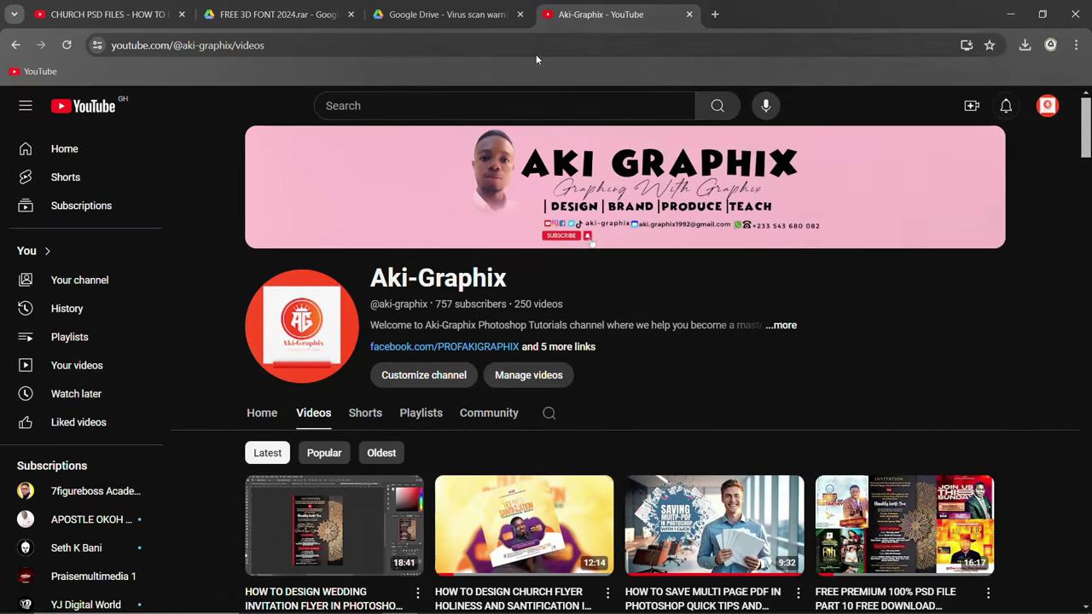
pyautogui.click(1008, 15)
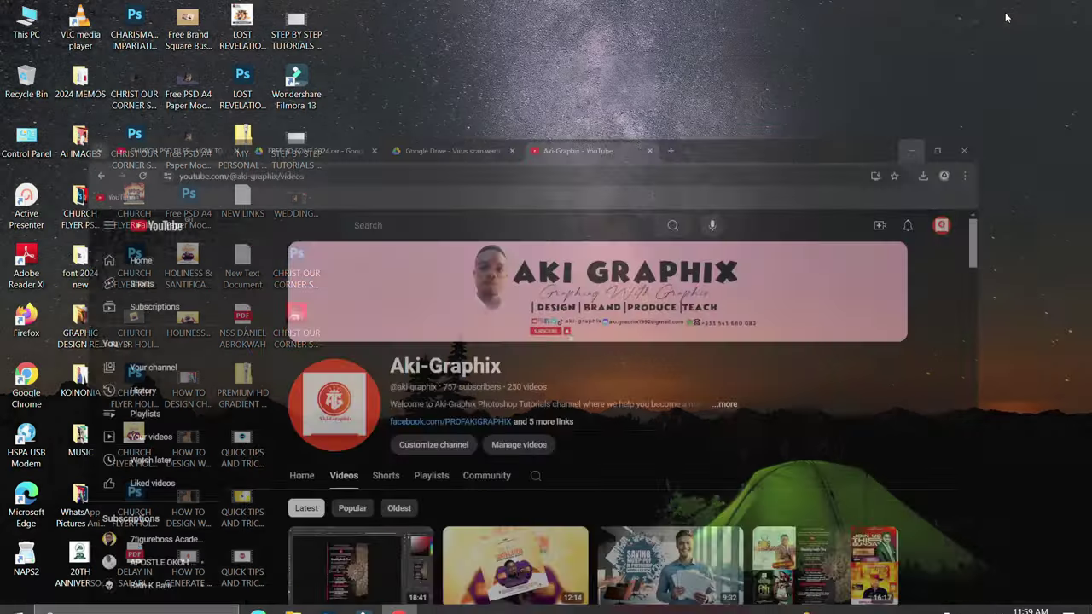
pyautogui.moveTo(292, 600)
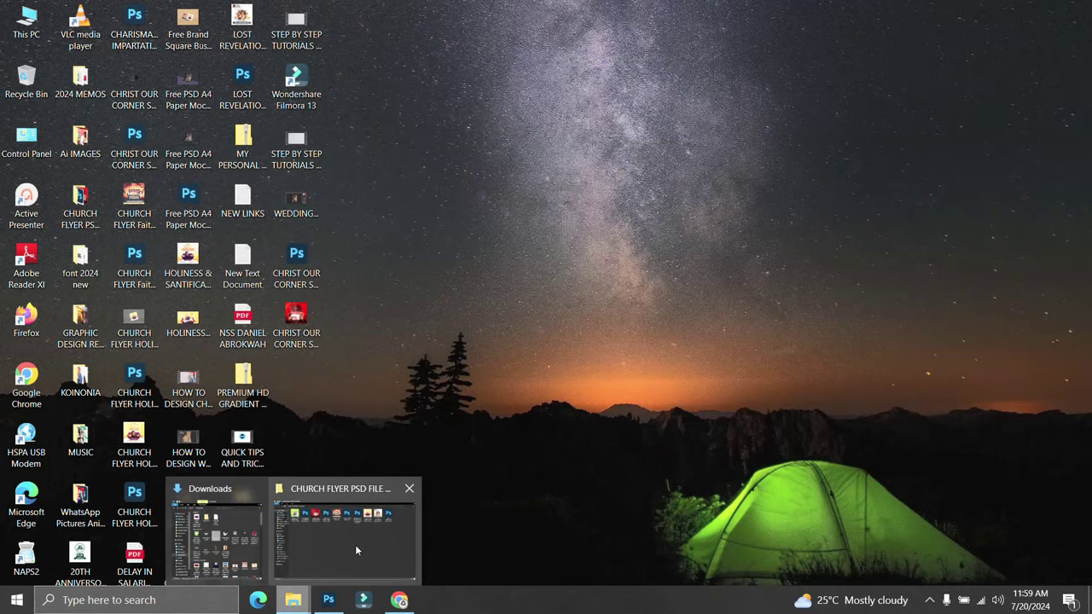
pyautogui.click(385, 547)
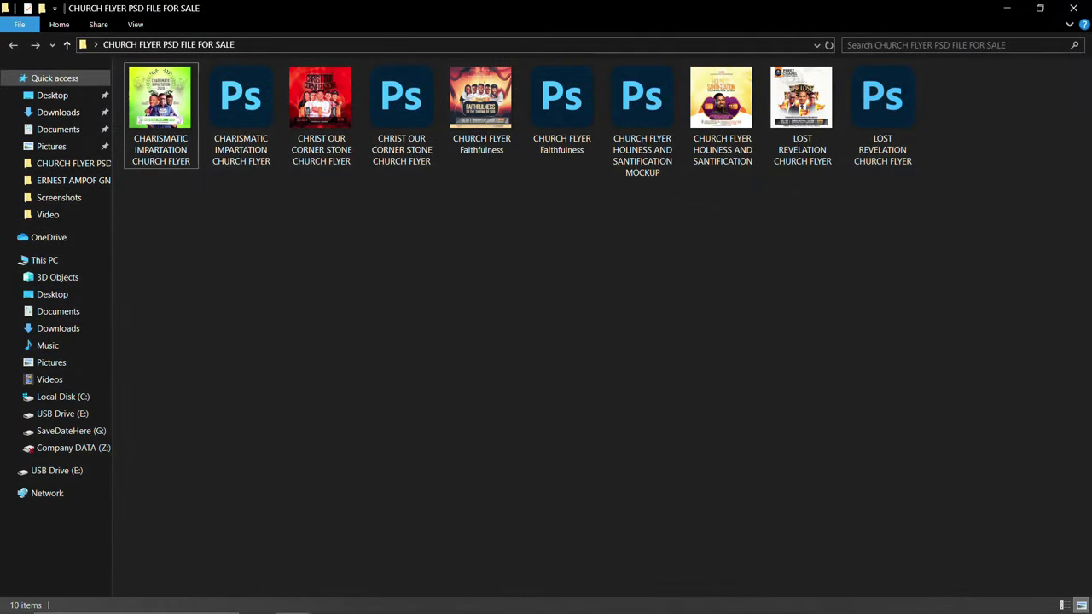
pyautogui.click(1041, 7)
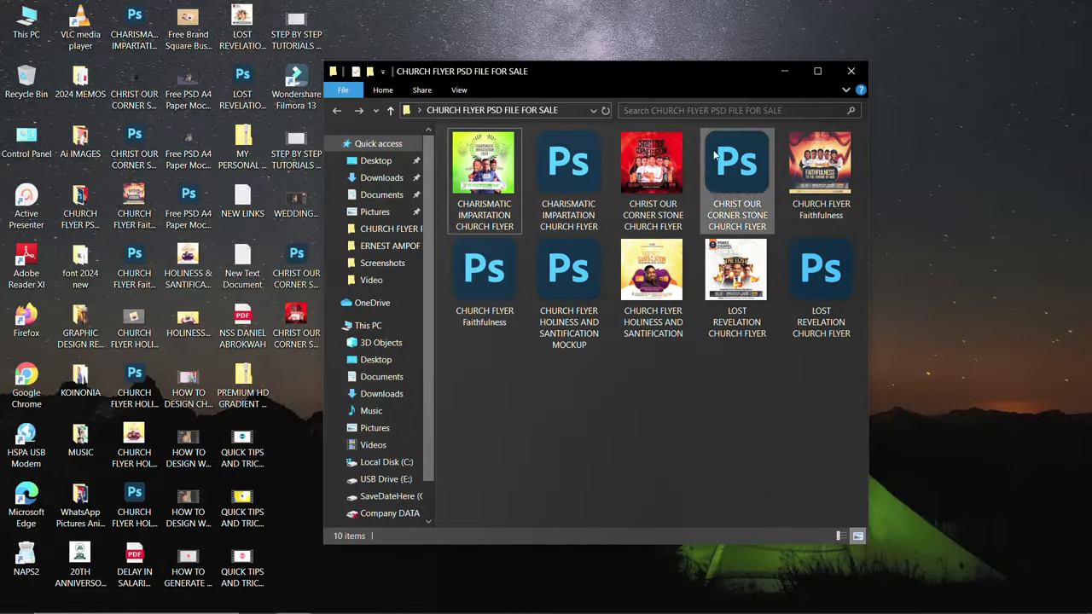
# Step: Show the folder as Large icons in a maximised window and select the Charismatic Impartation flyer
pyautogui.click(461, 90)
pyautogui.click(515, 111)
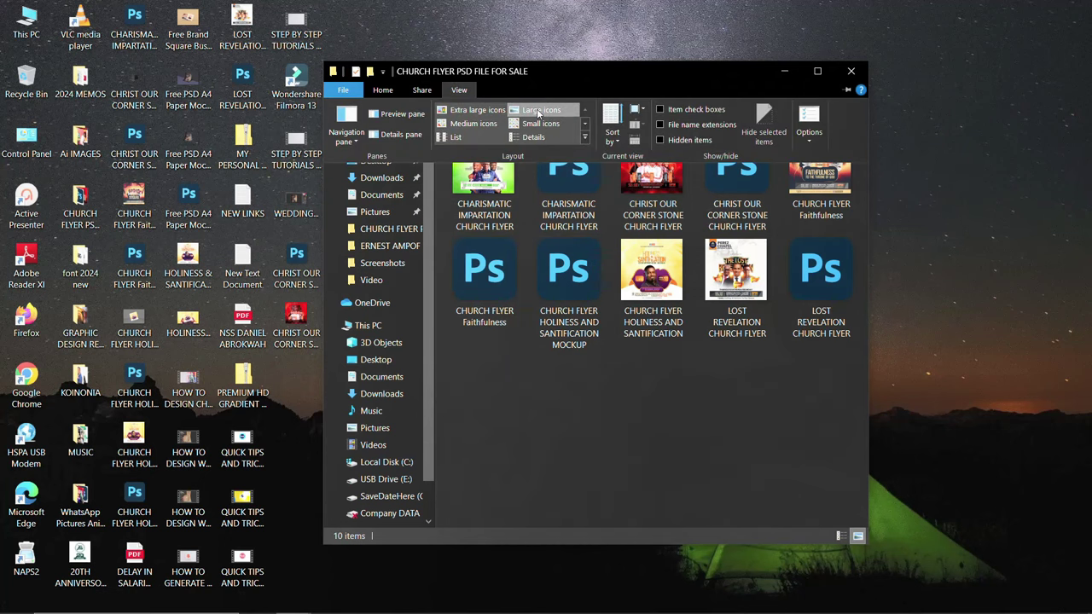
pyautogui.click(514, 111)
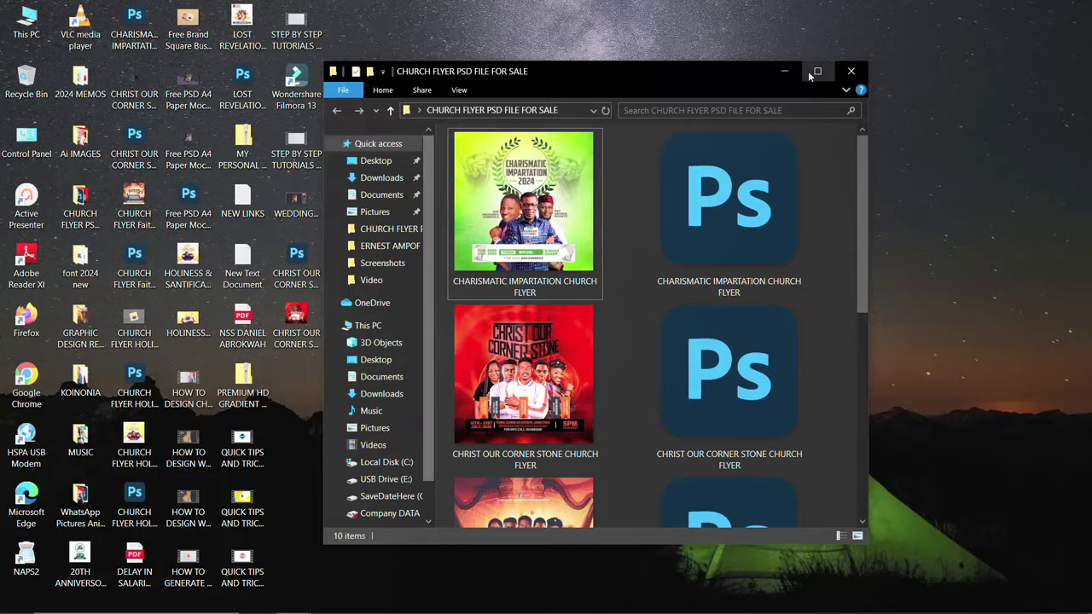
pyautogui.click(817, 71)
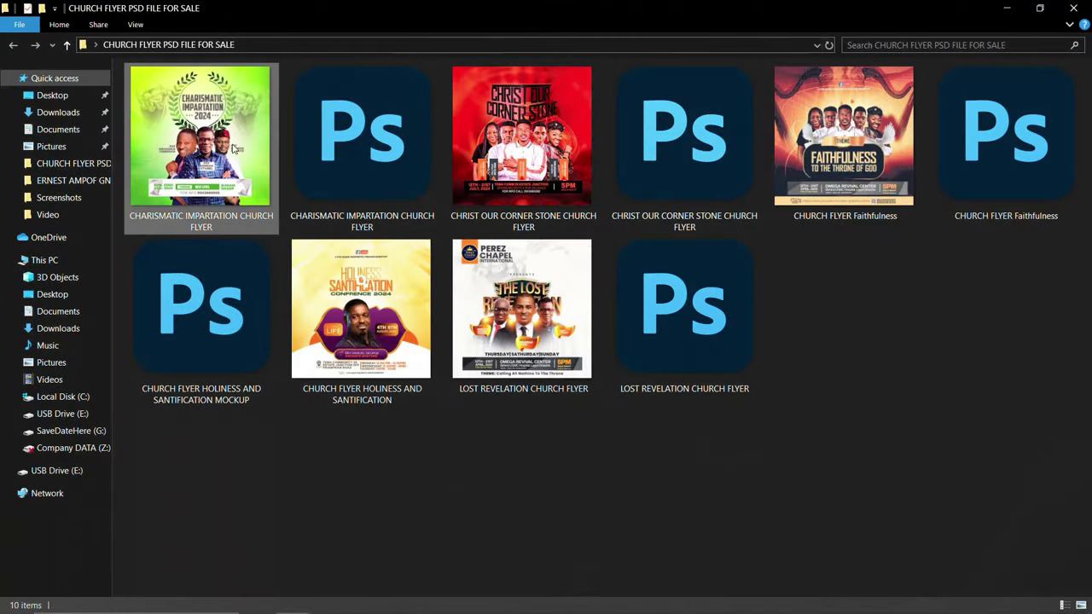
pyautogui.click(185, 150)
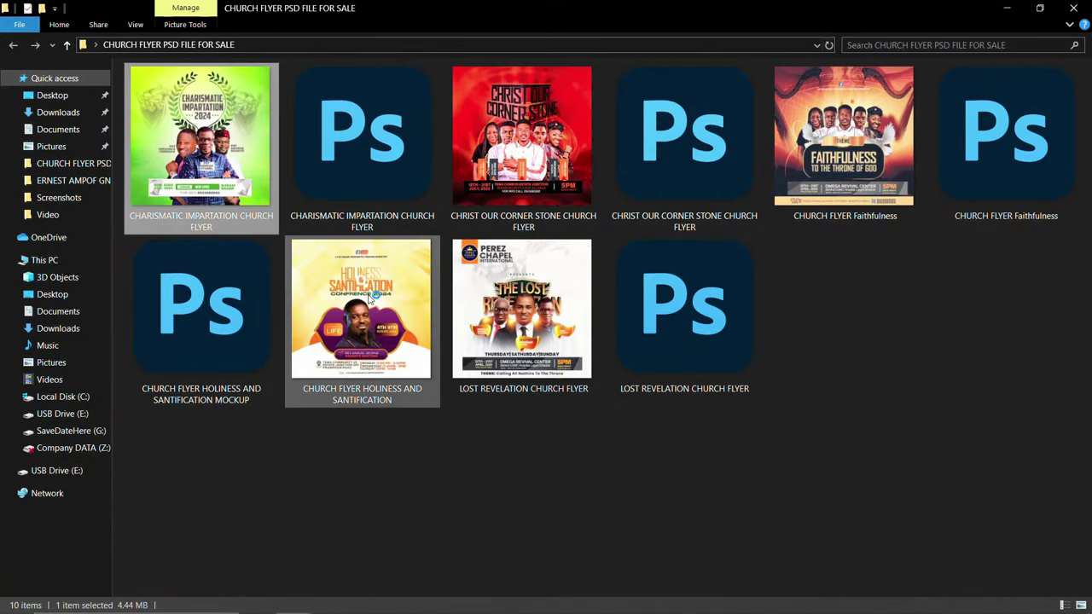
# Step: Open the Charismatic Impartation flyer in Photos and step forward to the Lost Revelation flyer
pyautogui.doubleClick(354, 346)
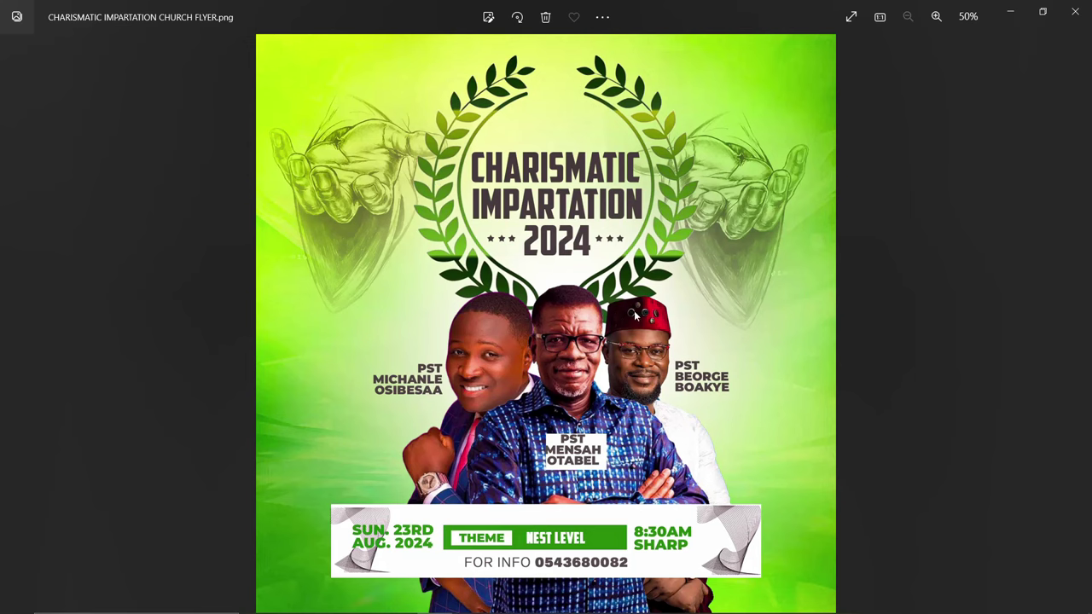
pyautogui.scroll(5, 683, 303)
pyautogui.scroll(-5, 853, 299)
pyautogui.click(1074, 325)
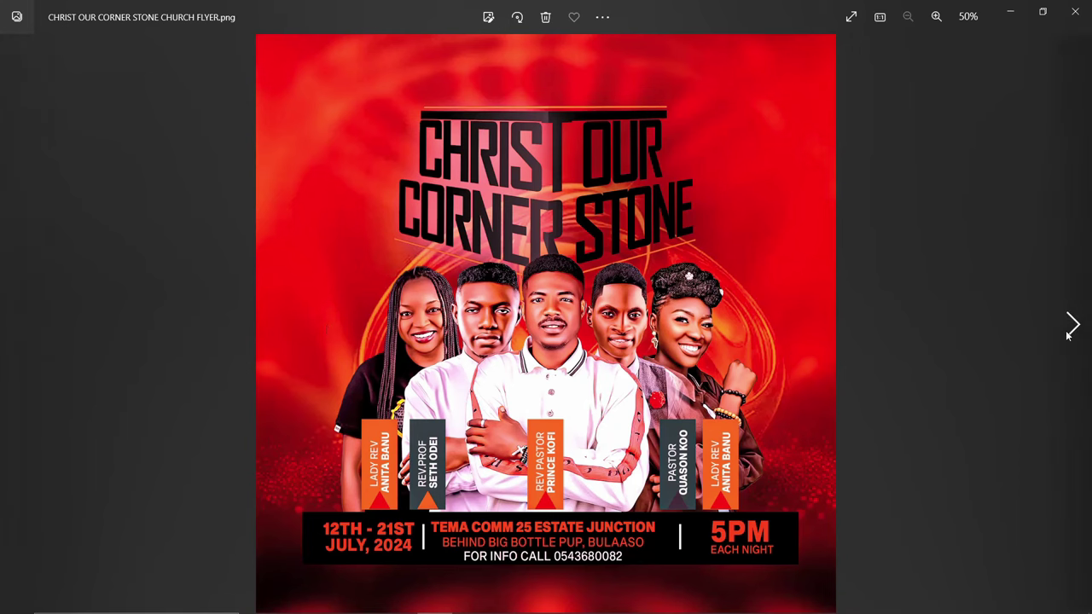
pyautogui.click(1072, 325)
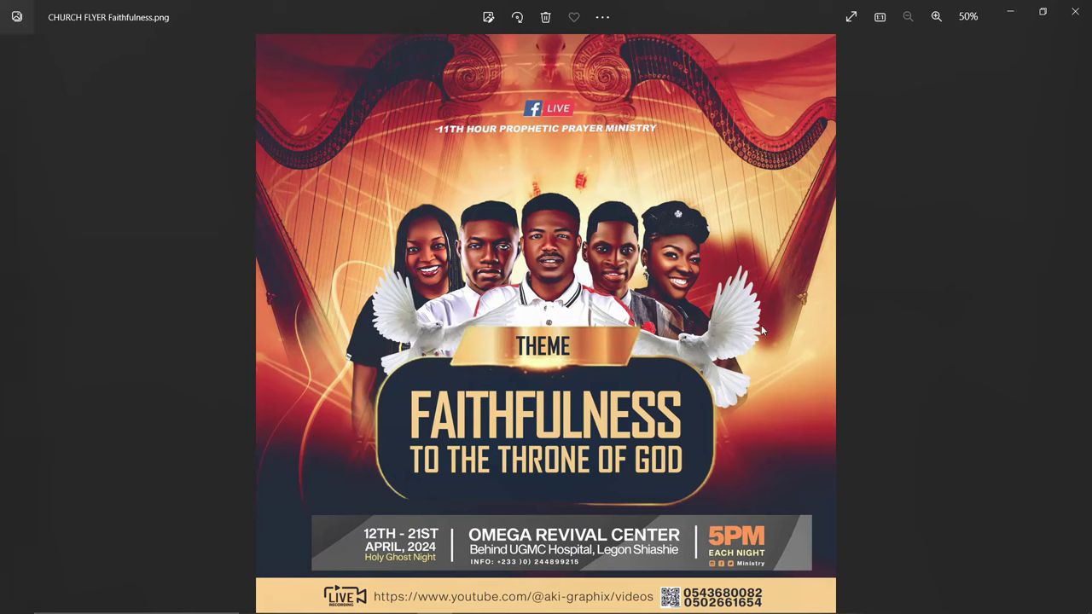
pyautogui.click(1075, 322)
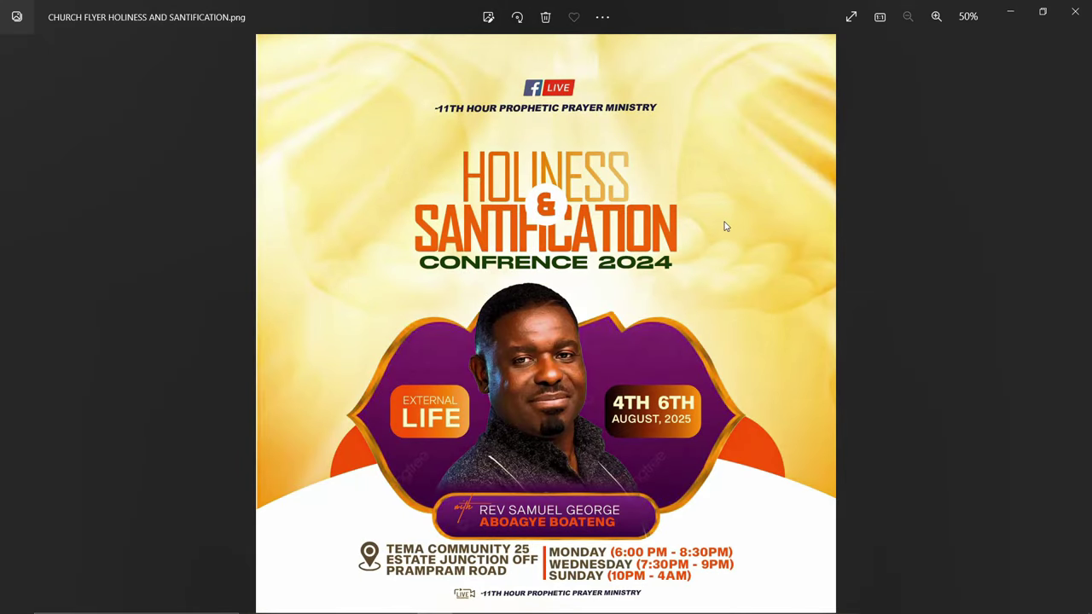
pyautogui.scroll(3, 593, 314)
pyautogui.scroll(-3, 609, 366)
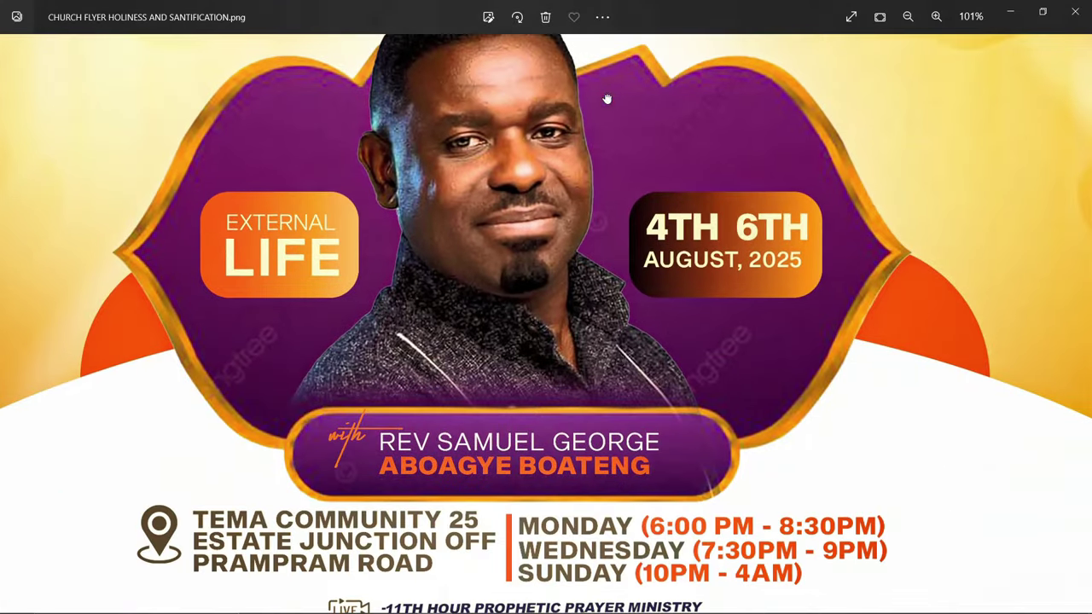
pyautogui.scroll(-3, 646, 251)
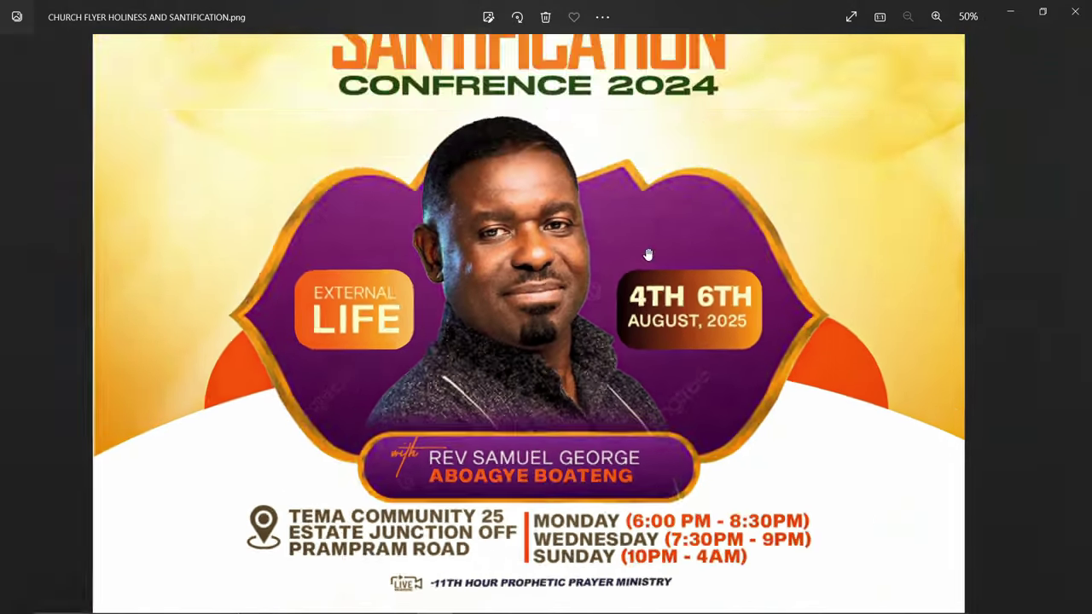
pyautogui.moveTo(1072, 324)
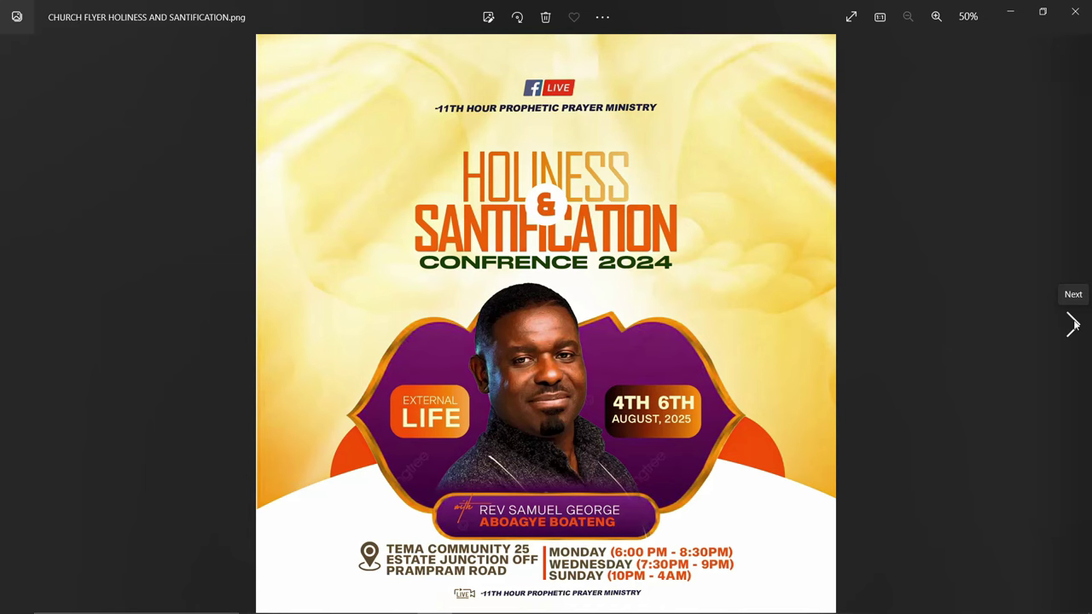
pyautogui.click(1073, 323)
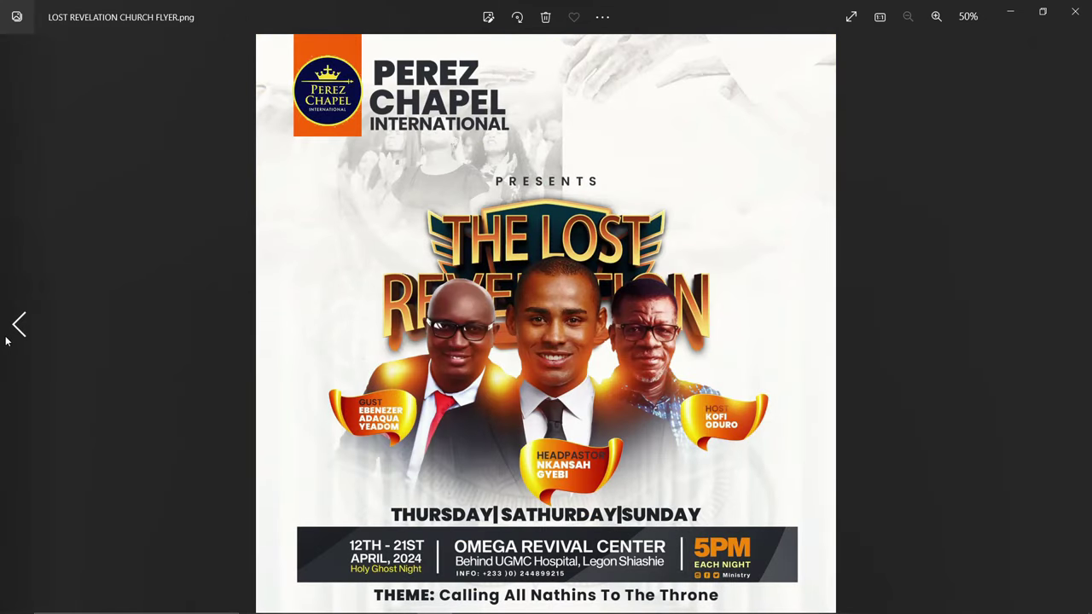
# Step: Step back through the flyers to the Charismatic Impartation flyer
pyautogui.moveTo(19, 324)
pyautogui.click(19, 324)
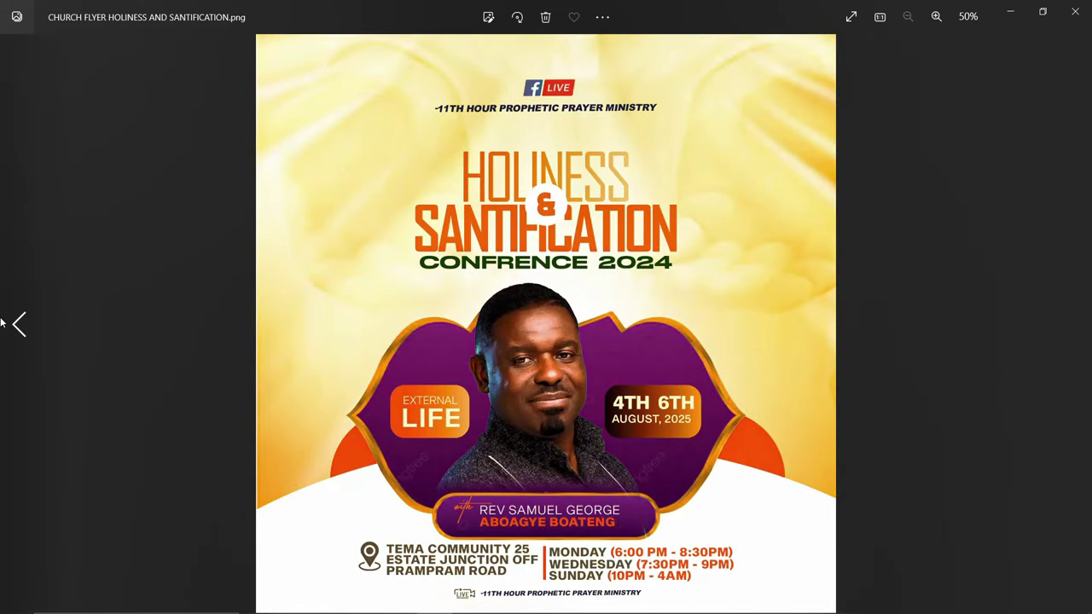
pyautogui.click(19, 323)
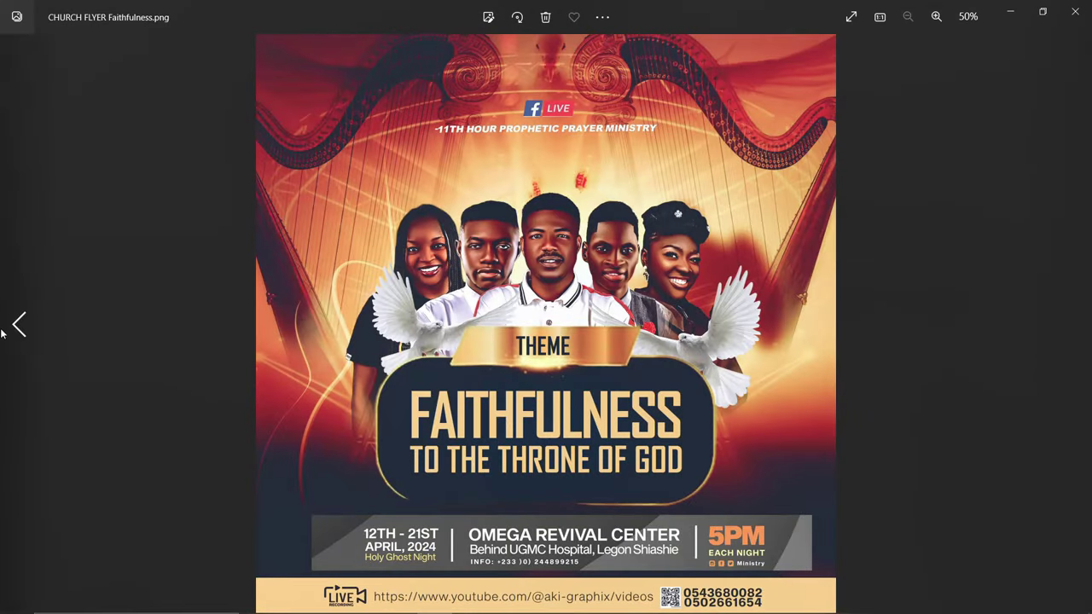
pyautogui.click(3, 331)
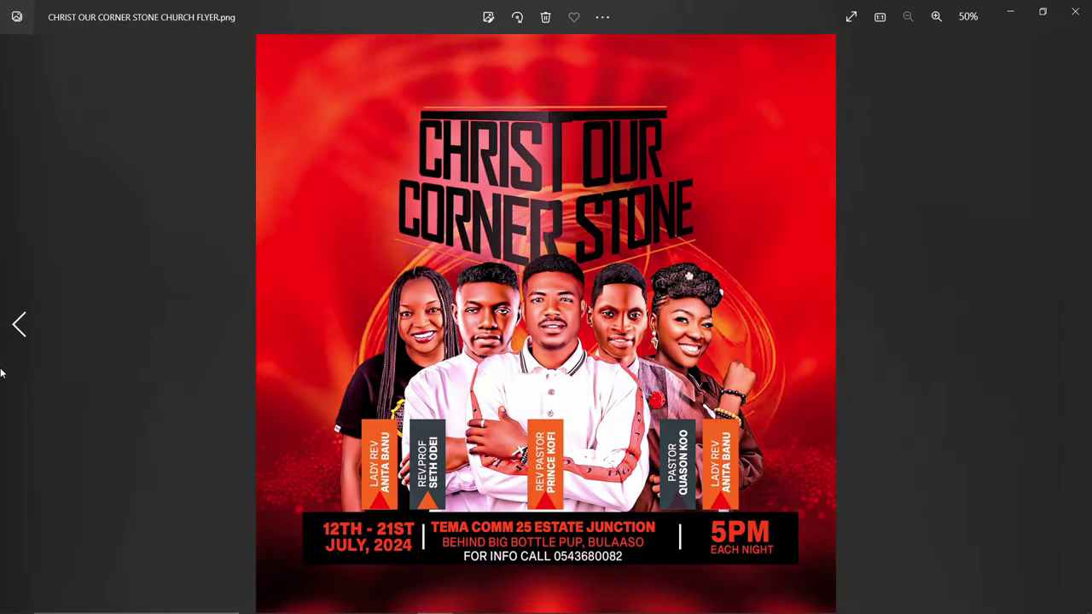
pyautogui.click(12, 320)
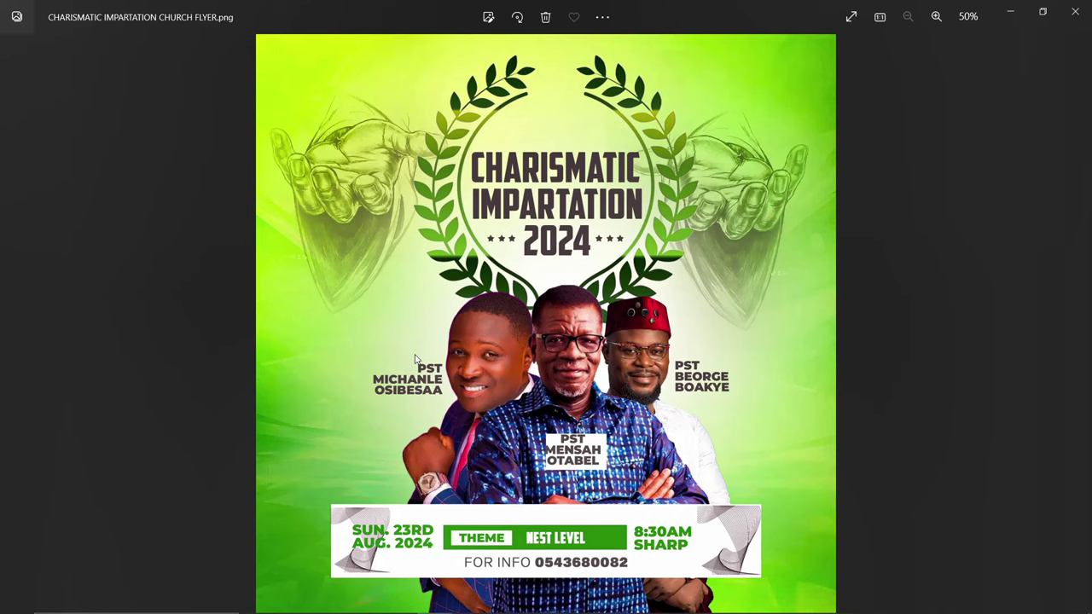
# Step: Advance again to the Lost Revelation flyer and zoom in and out on the central face
pyautogui.moveTo(1073, 325)
pyautogui.click(1074, 325)
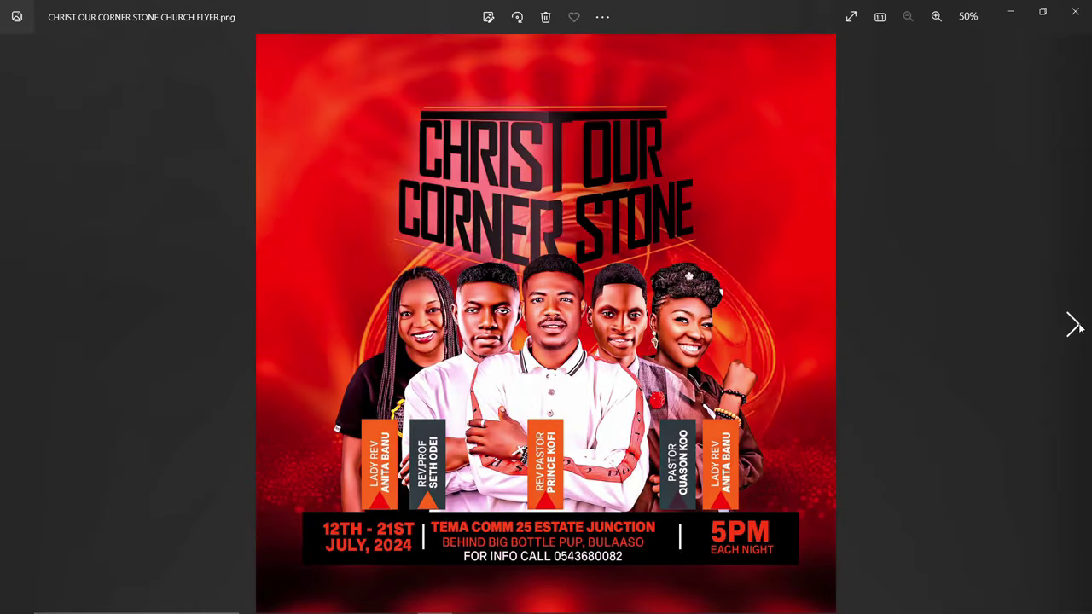
pyautogui.click(1074, 325)
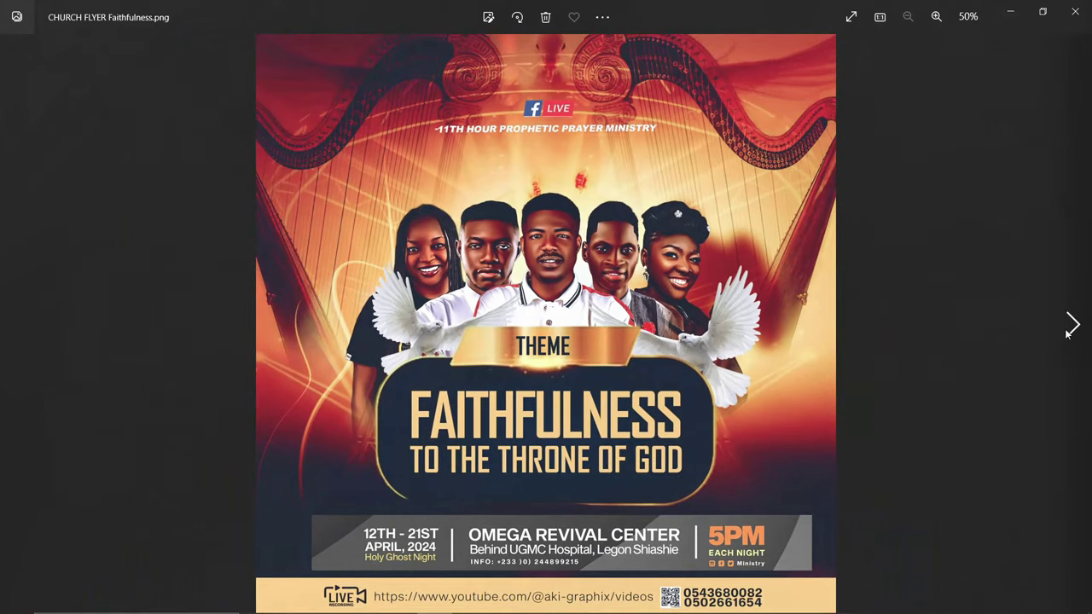
pyautogui.click(1068, 332)
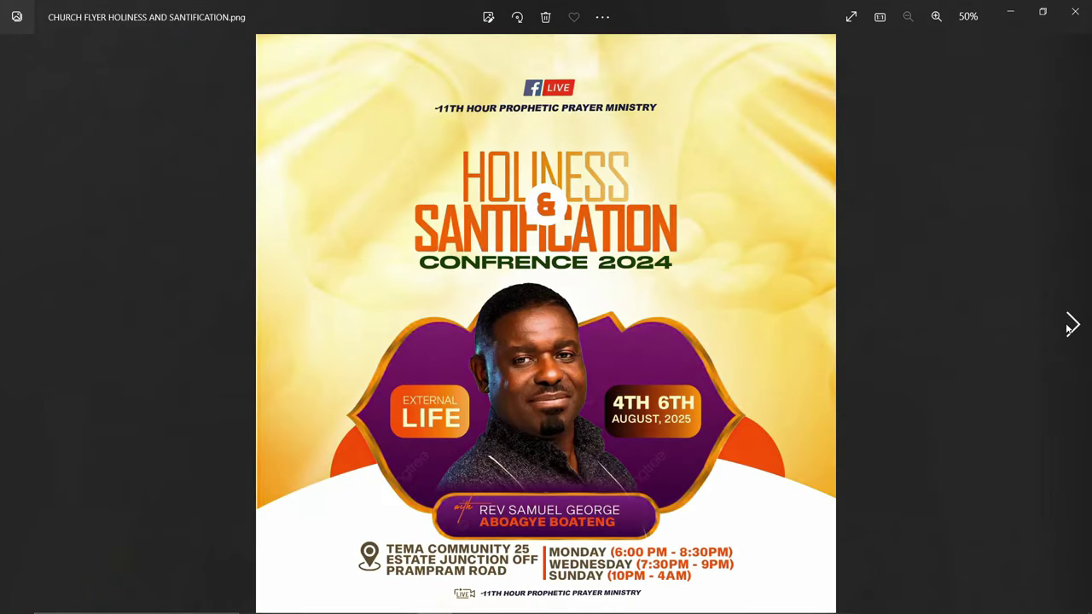
pyautogui.click(1068, 329)
pyautogui.moveTo(2, 277)
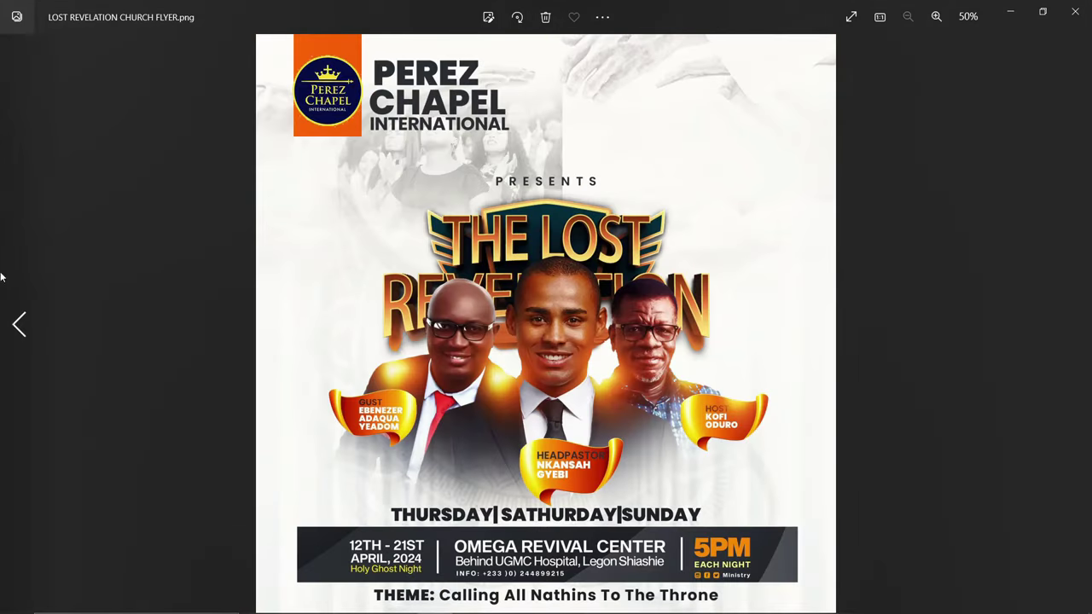
pyautogui.doubleClick(573, 276)
pyautogui.doubleClick(553, 362)
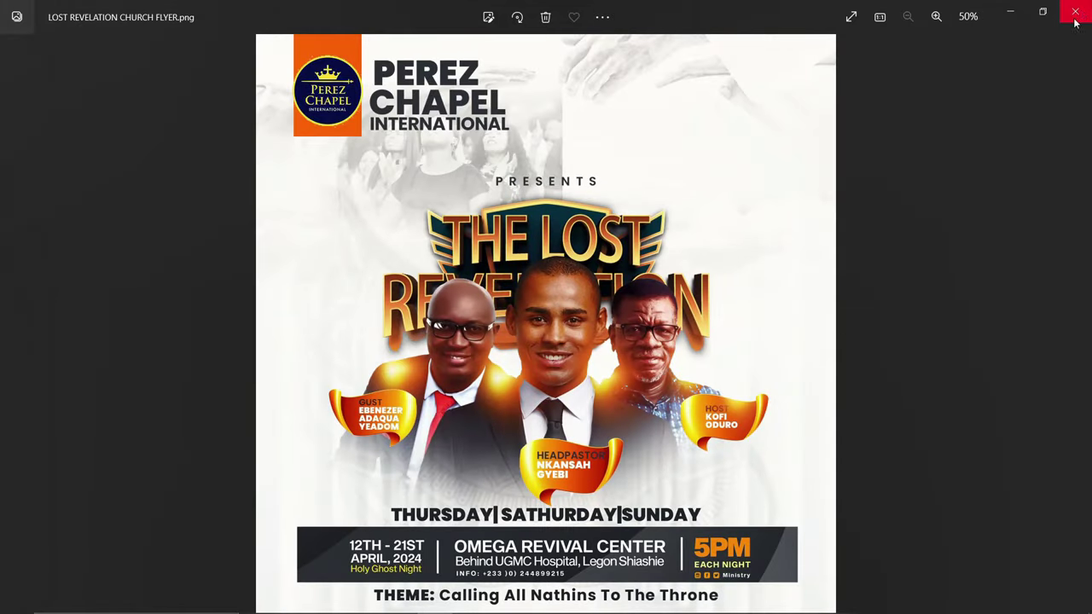
# Step: Open CHARISMATIC IMPARTATION CHURCH FLYER.psd from the church flyer folder in Photoshop
pyautogui.moveTo(293, 600)
pyautogui.click(384, 552)
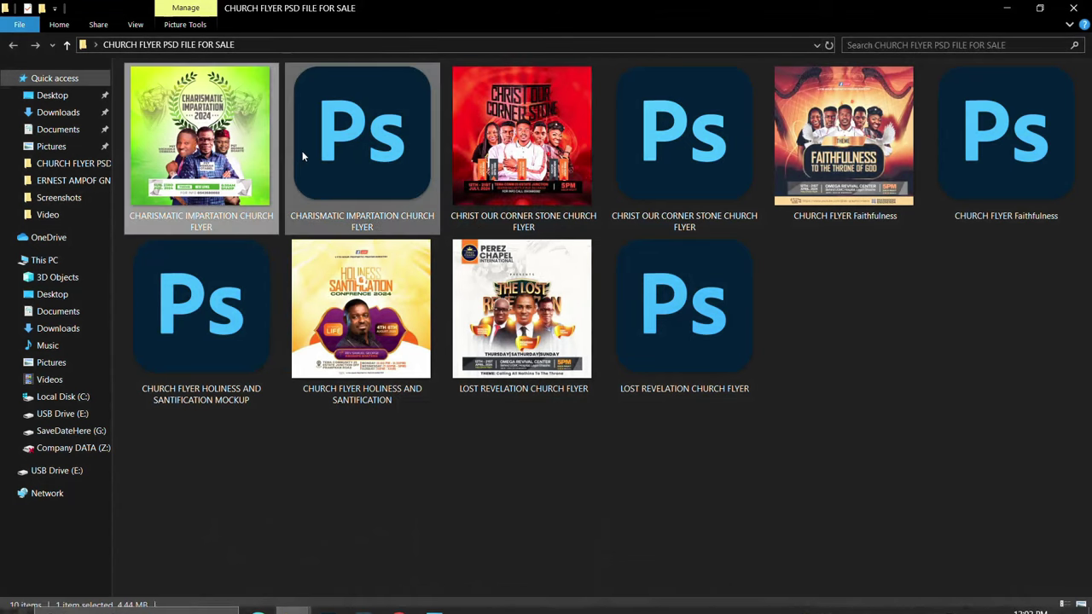
pyautogui.click(386, 149)
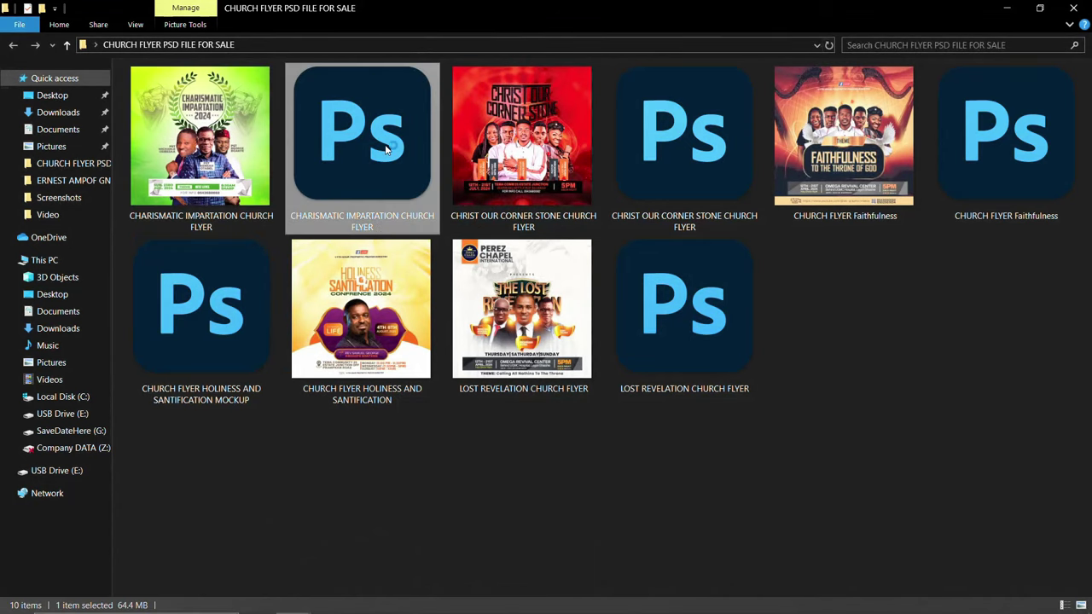
pyautogui.doubleClick(387, 148)
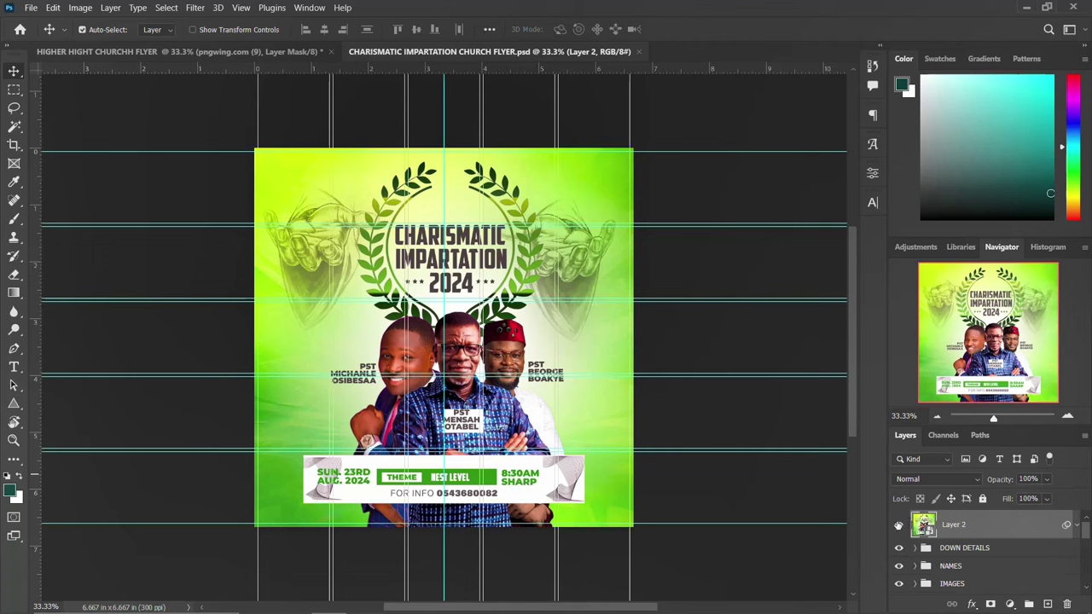
# Step: Hide Layer 2, then toggle the DOWN DETAILS, NAMES, IMAGES, THEME and BACKGROUND groups to inspect each
pyautogui.click(898, 525)
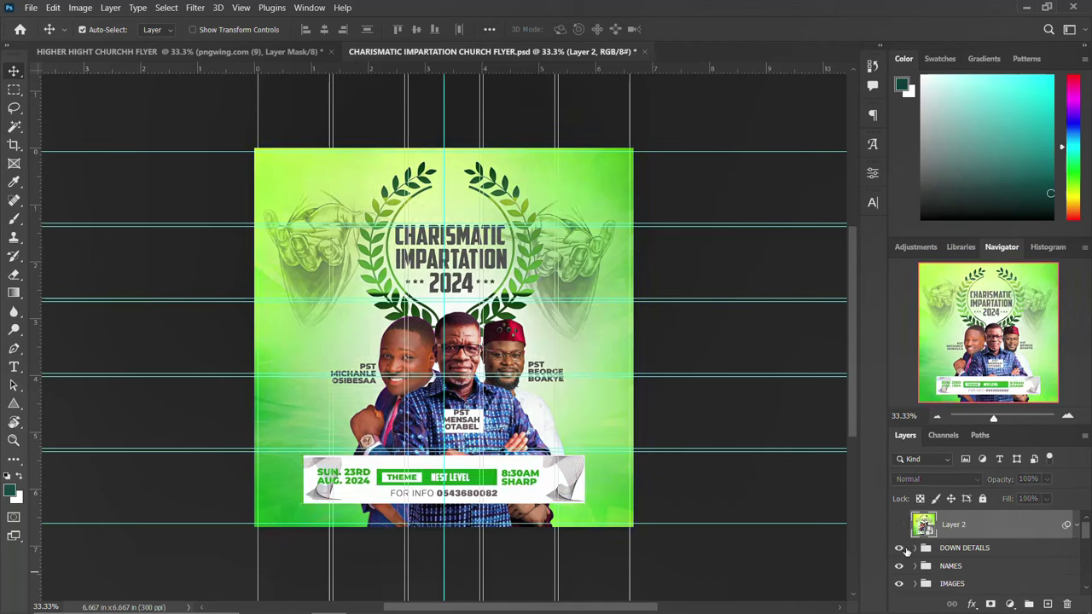
pyautogui.click(899, 549)
pyautogui.click(899, 548)
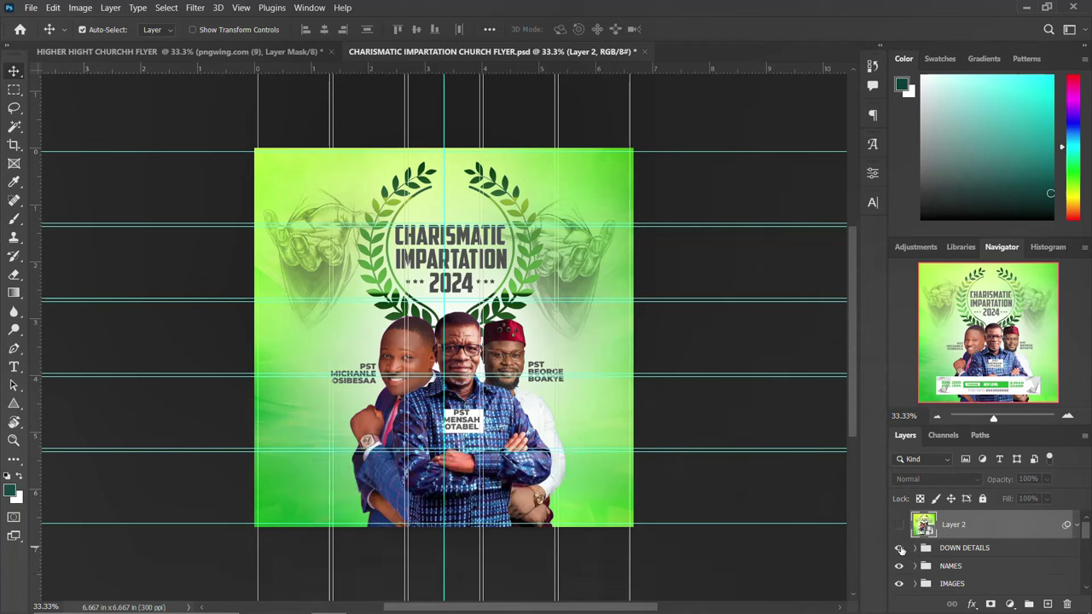
pyautogui.click(899, 566)
pyautogui.click(898, 567)
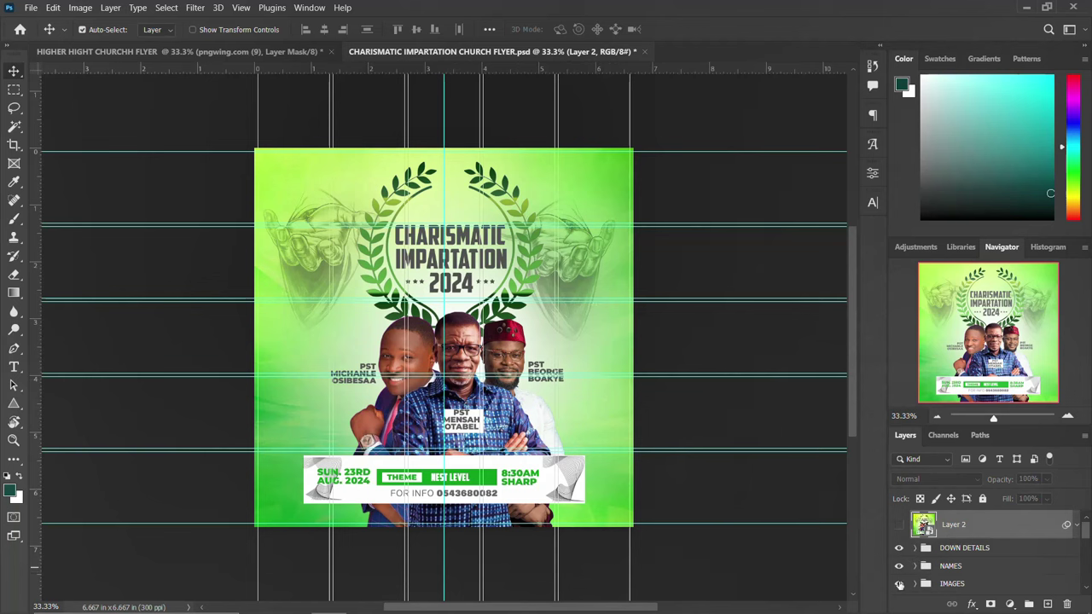
pyautogui.click(899, 583)
pyautogui.click(899, 583)
pyautogui.scroll(-2, 917, 568)
pyautogui.click(898, 545)
pyautogui.click(916, 562)
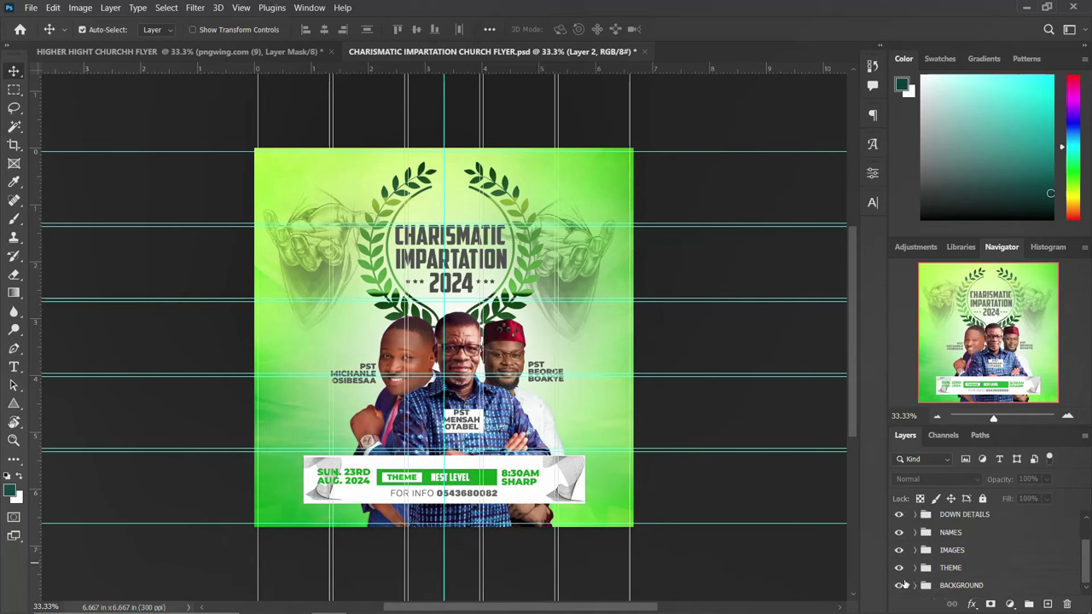
pyautogui.click(899, 585)
# Step: Toggle the DOWN DETAILS banner's visibility and expand the group
pyautogui.scroll(1, 905, 516)
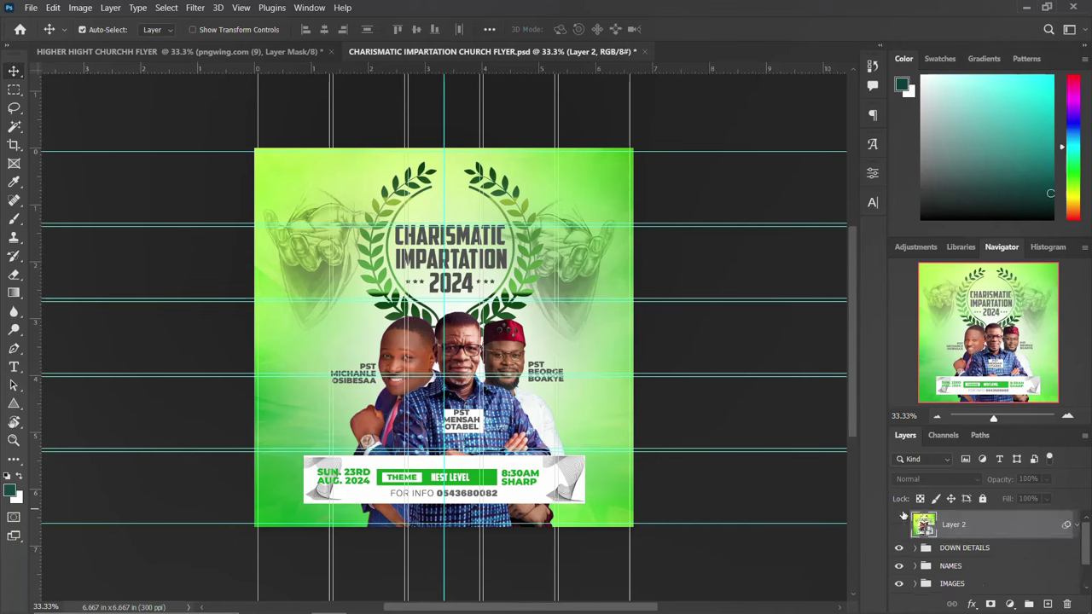
pyautogui.click(898, 549)
pyautogui.click(915, 548)
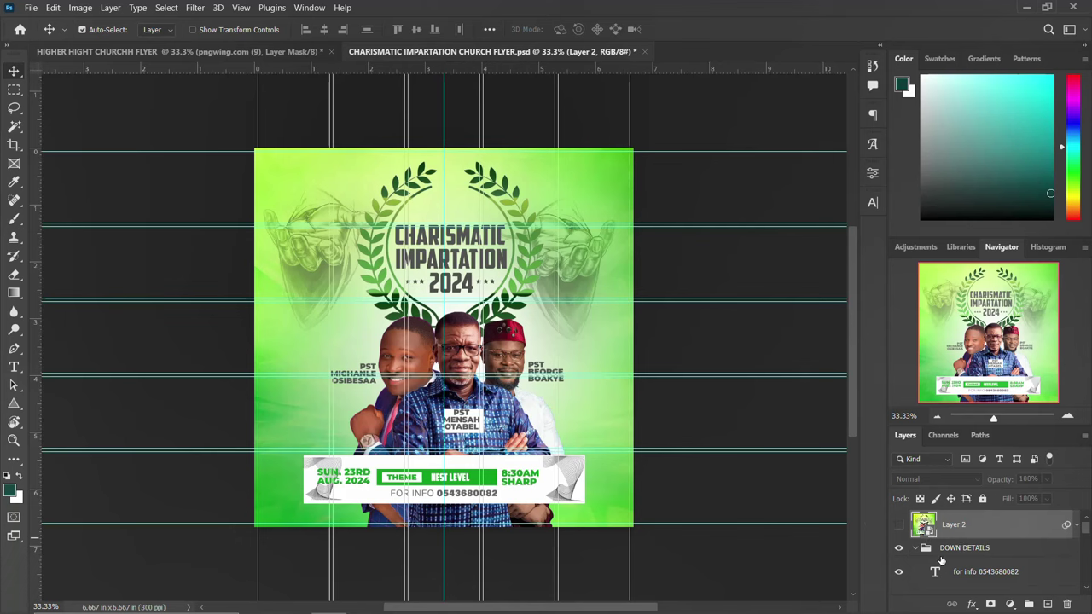
pyautogui.scroll(-2, 941, 560)
pyautogui.scroll(1, 931, 523)
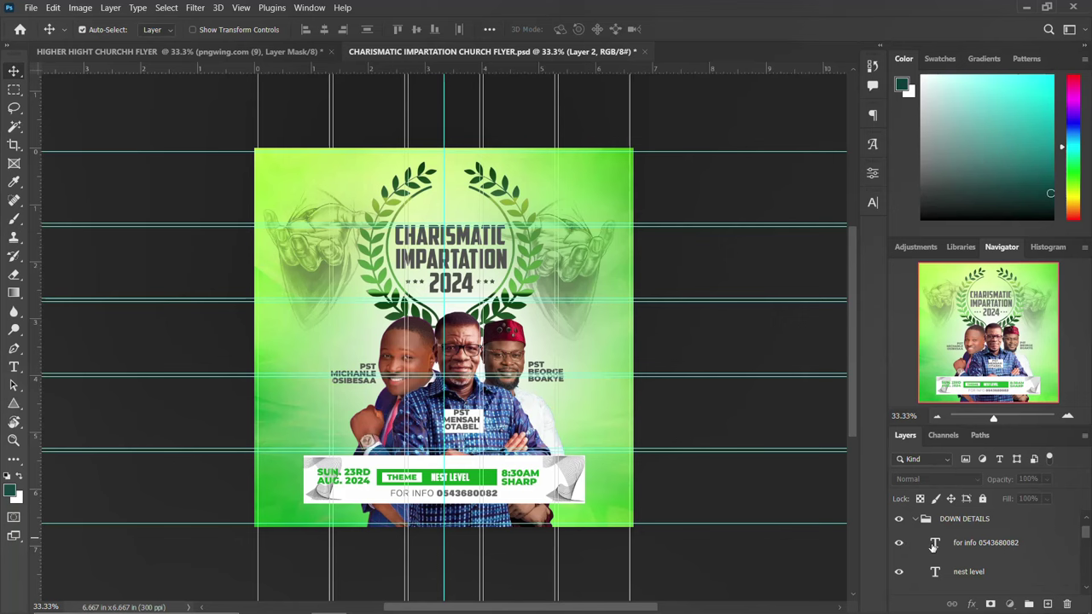
# Step: Replace the phone digits in the FOR INFO line with two new contact numbers
pyautogui.doubleClick(935, 544)
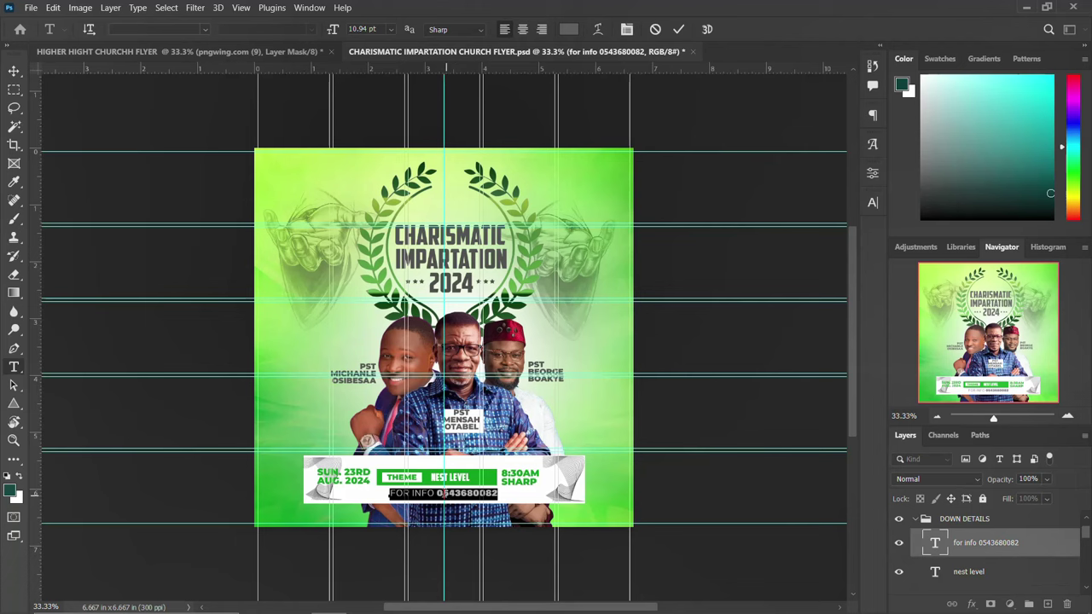
pyautogui.moveTo(441, 494); pyautogui.dragTo(527, 490)
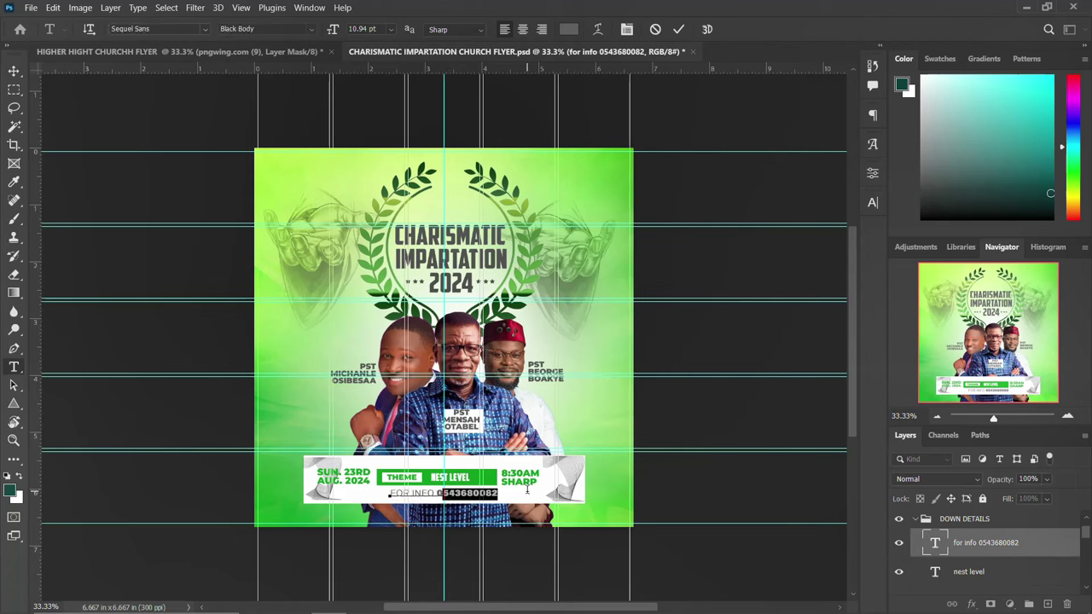
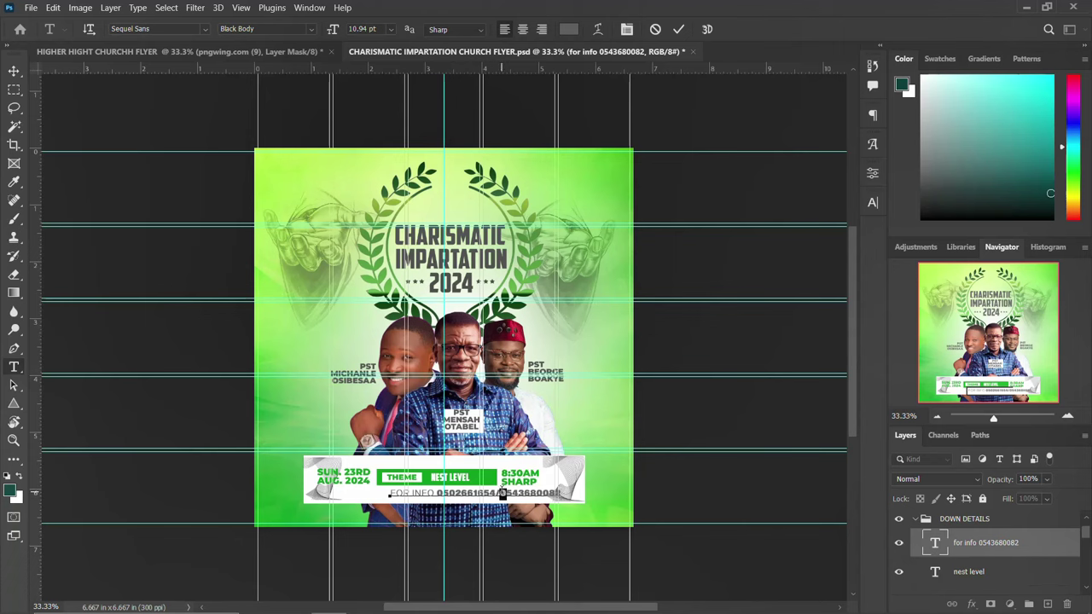
pyautogui.write('+233')
pyautogui.press('Escape')
pyautogui.press('v')
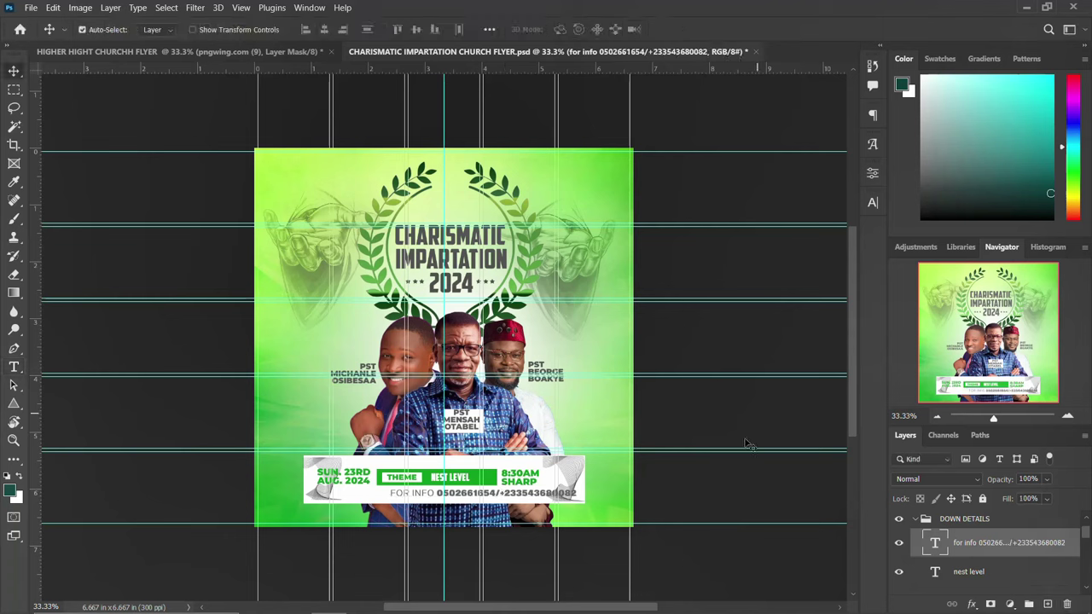
# Step: Set the FOR INFO line to 10 pt and nudge it left
pyautogui.click(871, 203)
pyautogui.click(731, 242)
pyautogui.write('10')
pyautogui.press('Return')
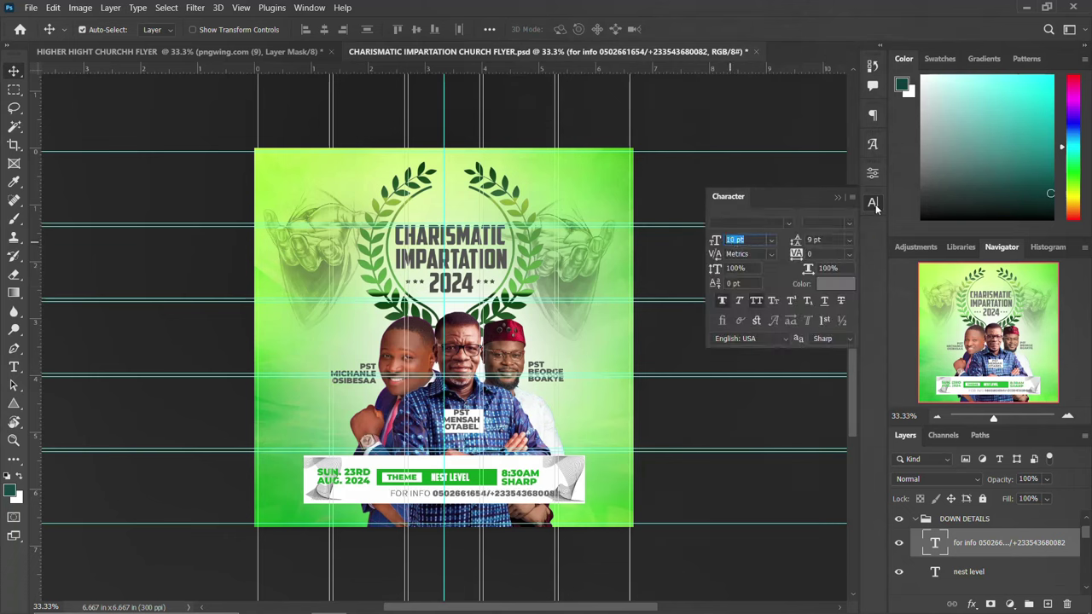
pyautogui.click(874, 204)
pyautogui.hotkey('shift', 'Left')
pyautogui.hotkey('shift', 'Left')
pyautogui.hotkey('shift', 'Left')
pyautogui.hotkey('shift', 'Left')
pyautogui.hotkey('shift', 'Left')
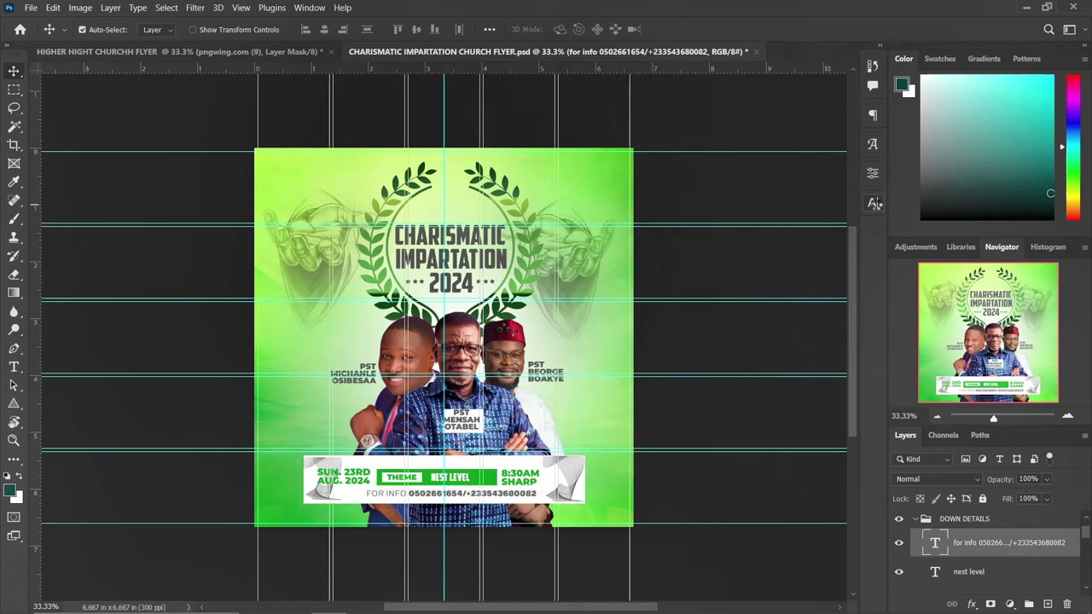
# Step: Retype the 8:30am SHARP text layer's time as 6:00 and commit the edit
pyautogui.click(518, 480)
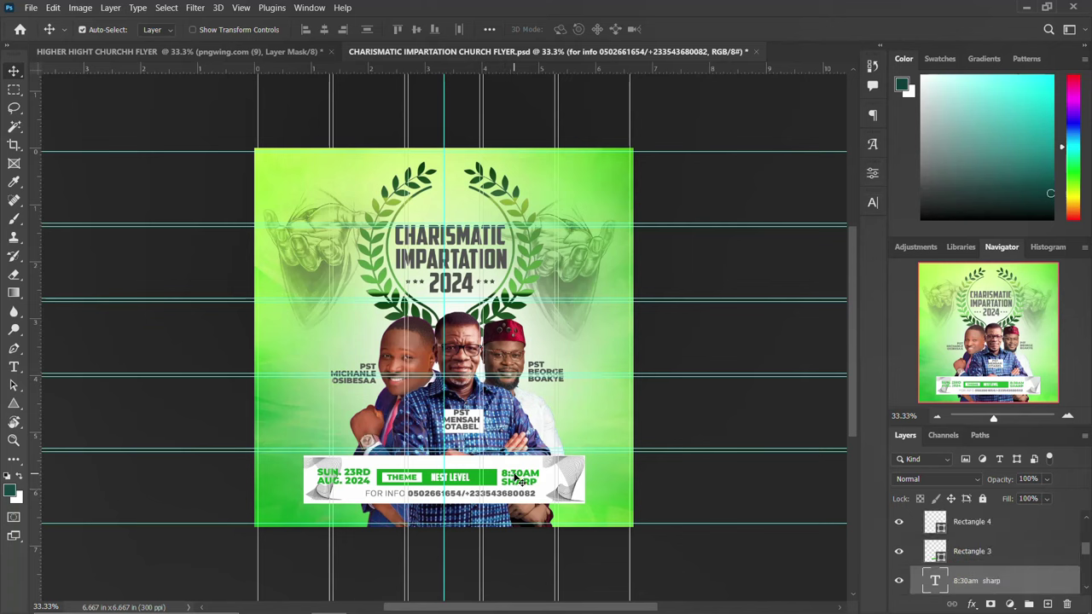
pyautogui.doubleClick(519, 479)
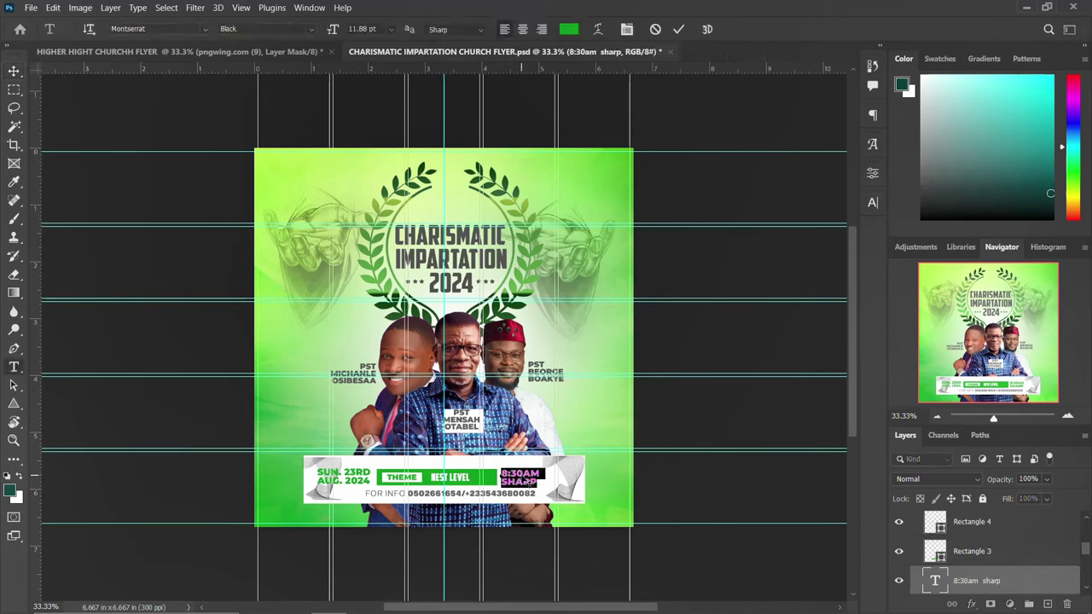
pyautogui.click(524, 479)
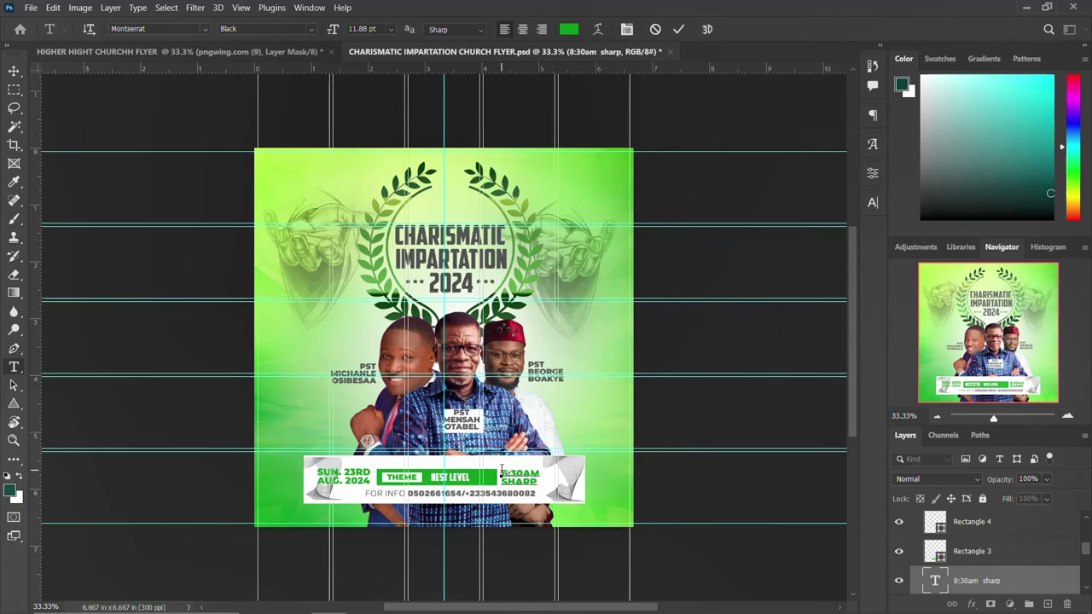
pyautogui.write('6:00')
pyautogui.hotkey('ctrl', 'Return')
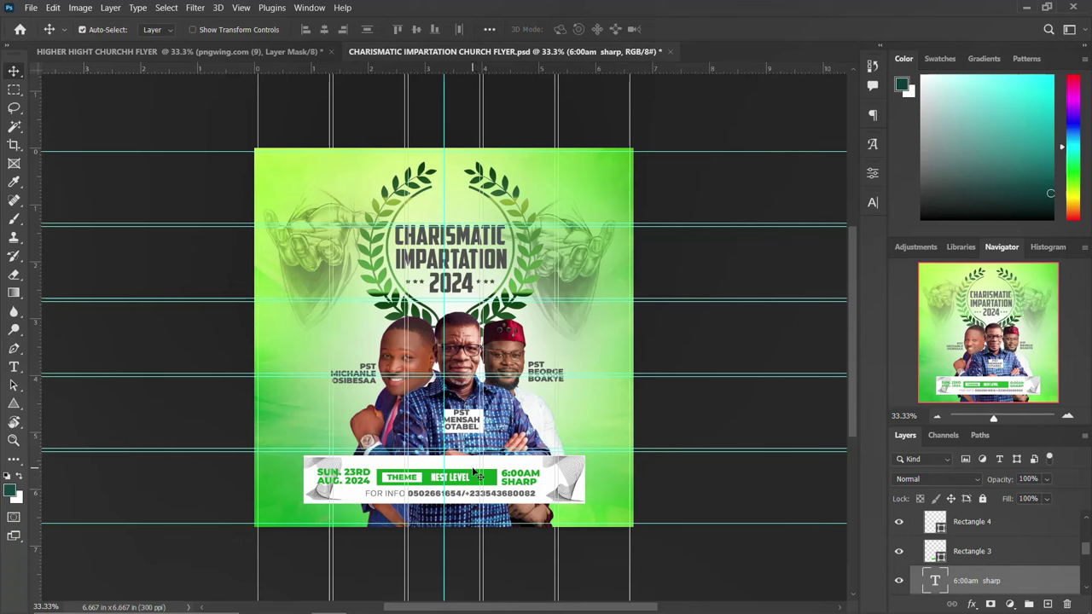
pyautogui.click(468, 255)
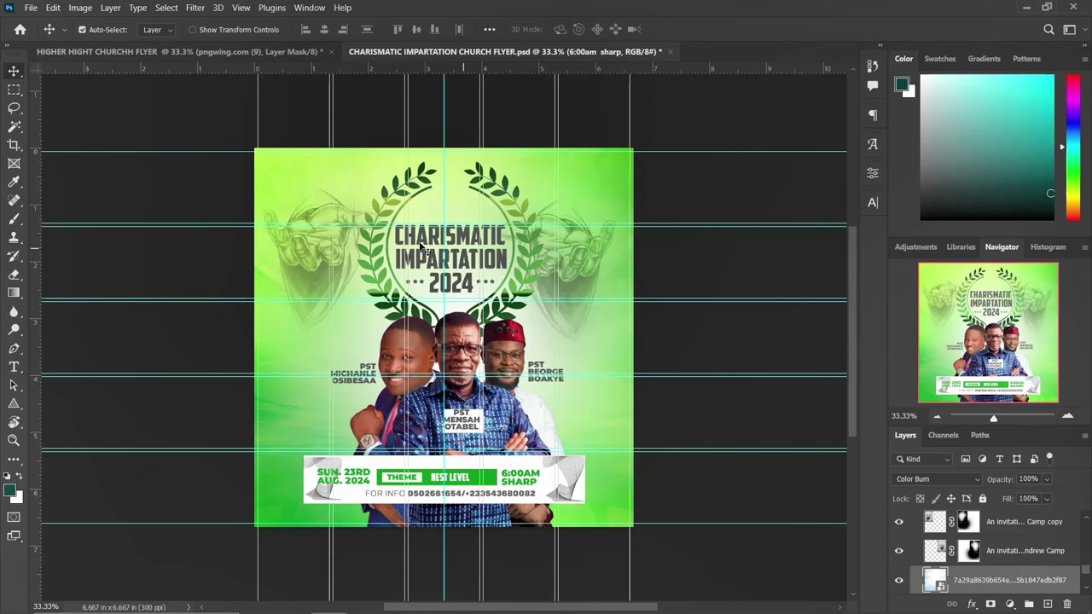
pyautogui.click(419, 248)
pyautogui.click(898, 526)
pyautogui.click(899, 526)
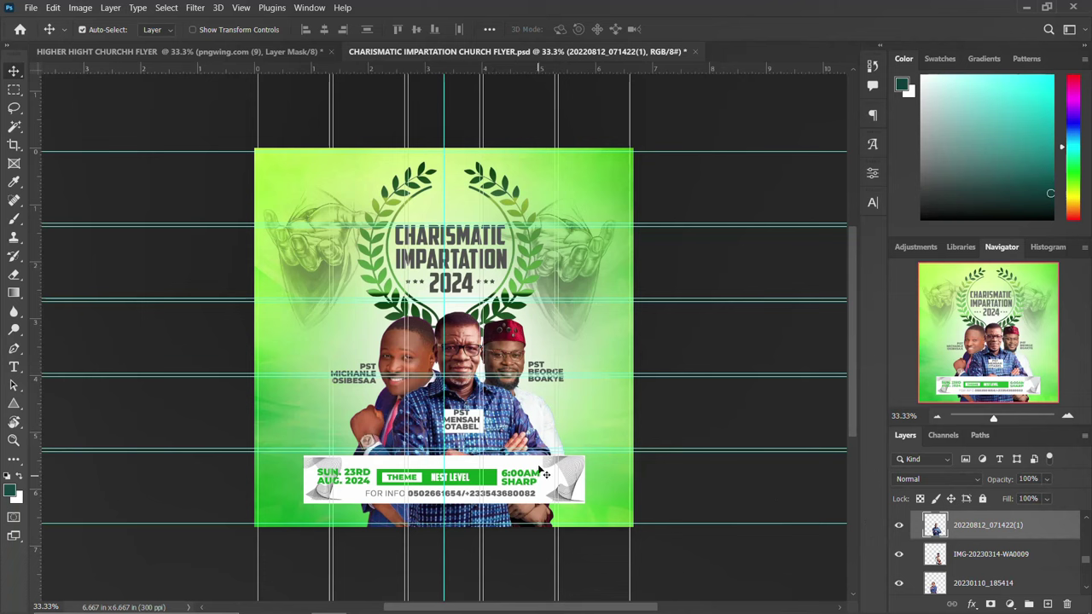
pyautogui.click(872, 205)
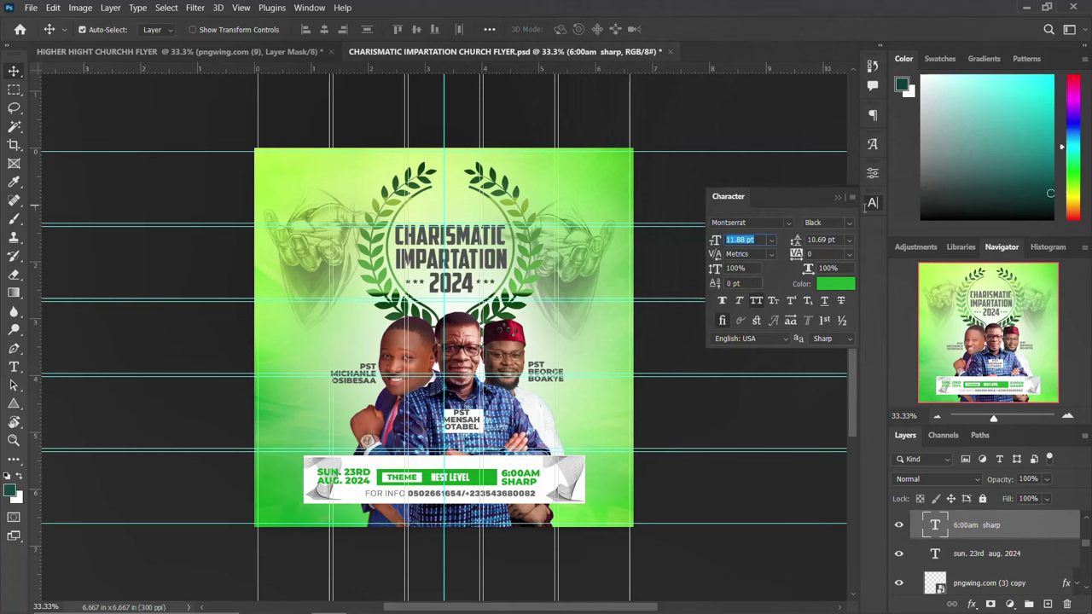
pyautogui.click(588, 243)
pyautogui.click(461, 240)
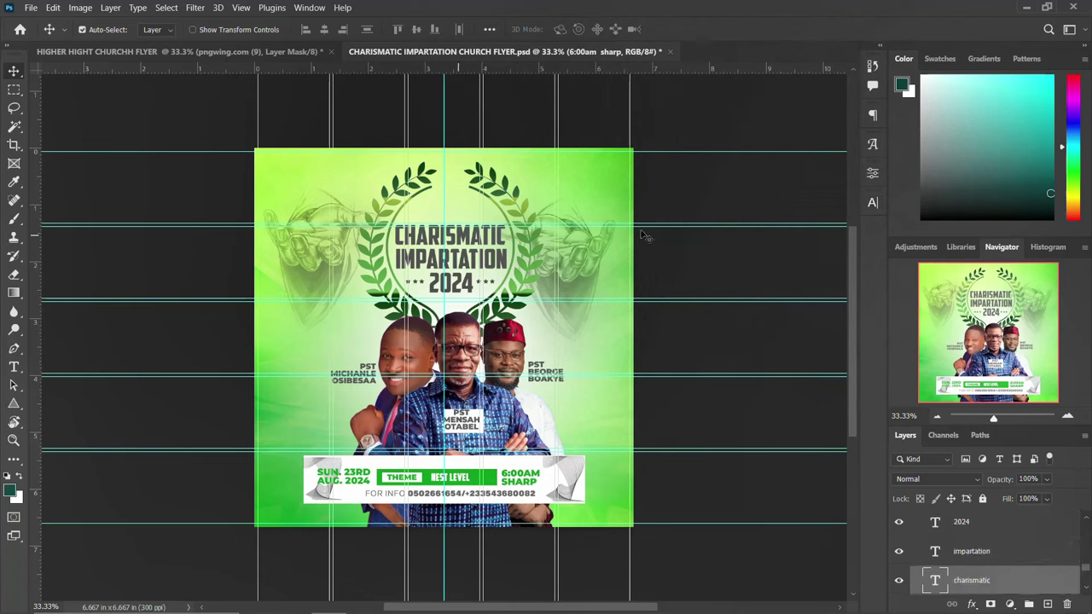
pyautogui.click(872, 205)
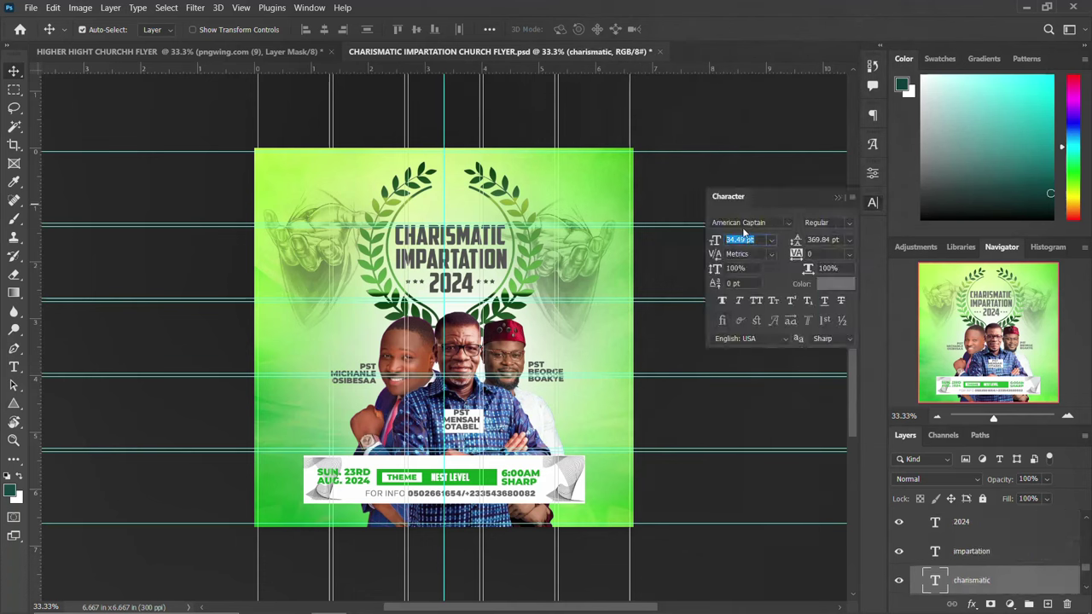
pyautogui.click(462, 243)
pyautogui.click(874, 205)
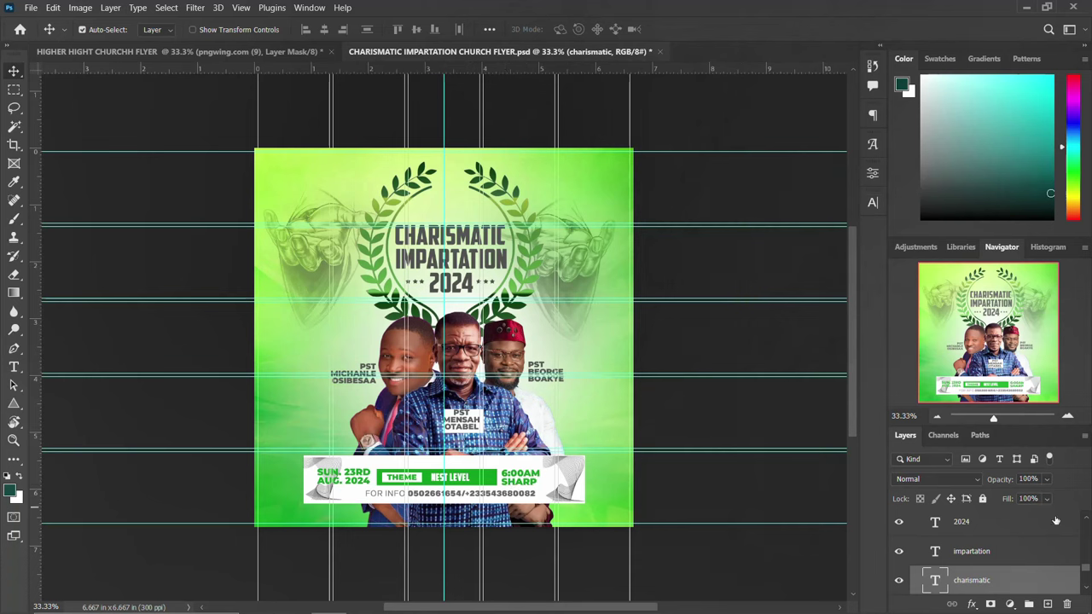
pyautogui.scroll(-3, 956, 551)
pyautogui.scroll(1, 957, 550)
pyautogui.scroll(1, 956, 550)
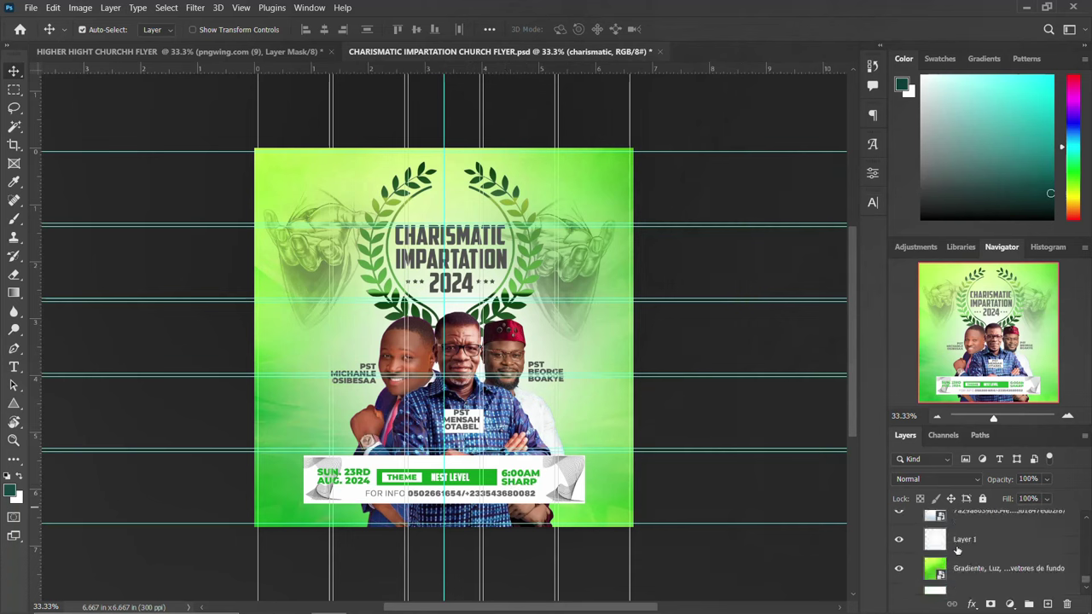
pyautogui.scroll(1, 957, 551)
pyautogui.scroll(1, 956, 551)
pyautogui.scroll(1, 956, 550)
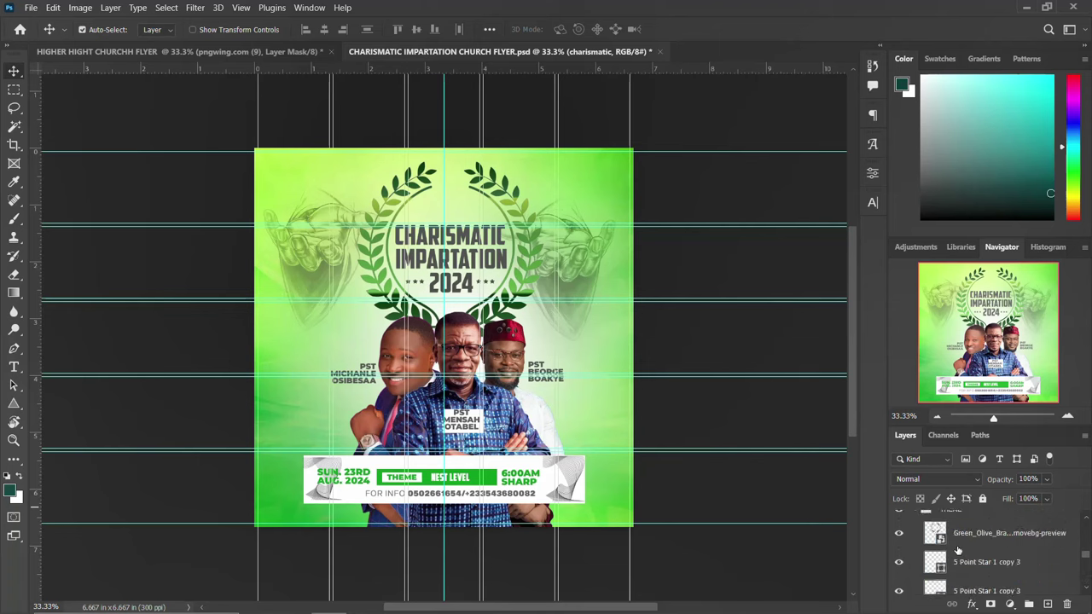
pyautogui.scroll(1, 938, 559)
pyautogui.click(920, 568)
pyautogui.click(916, 568)
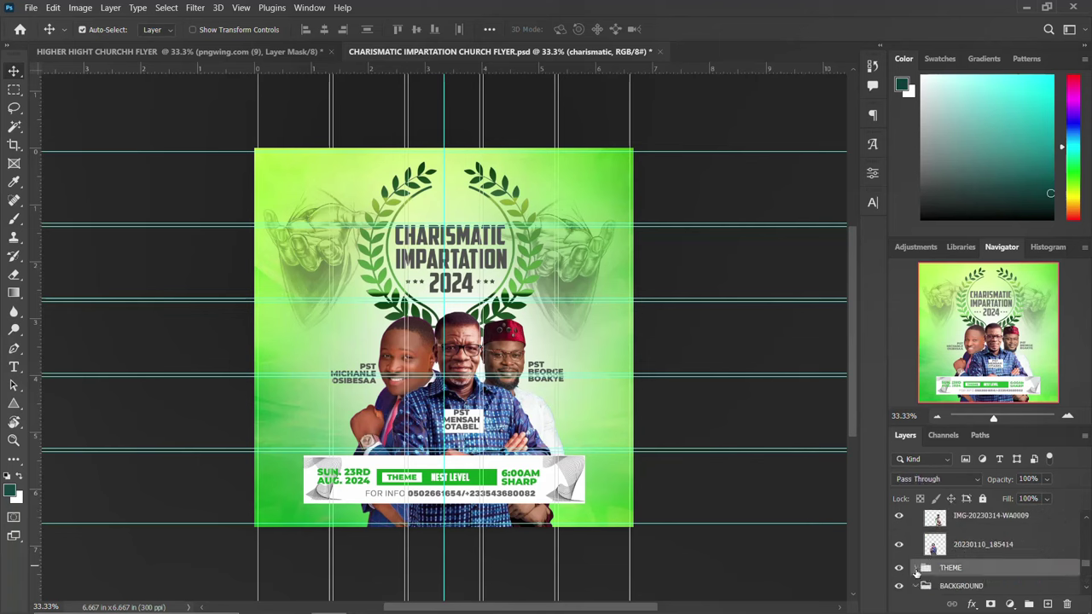
pyautogui.click(914, 586)
pyautogui.scroll(-2, 969, 563)
pyautogui.click(977, 558)
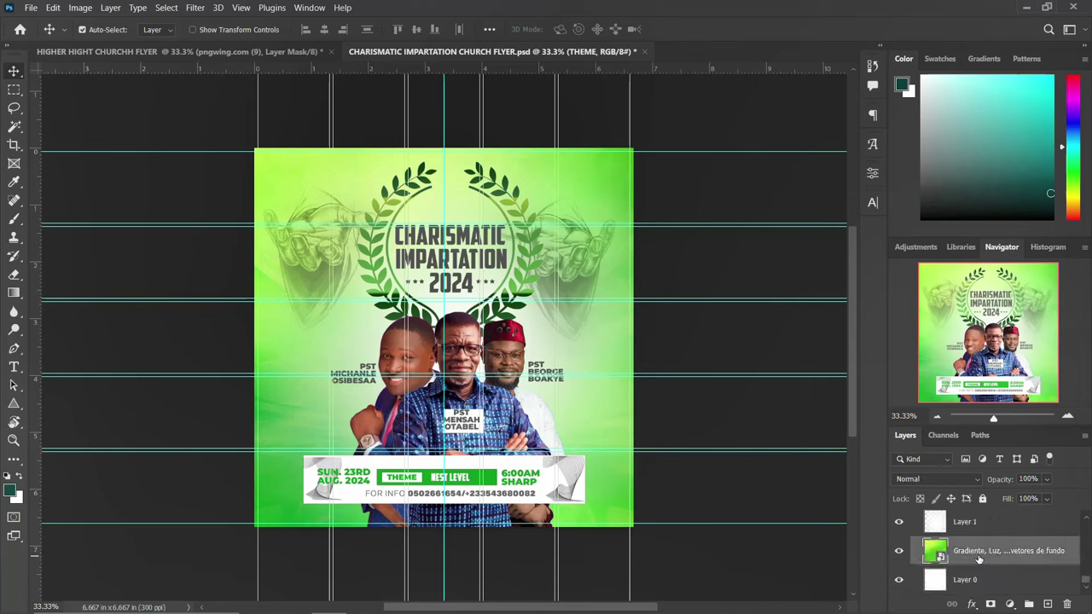
pyautogui.scroll(1, 973, 567)
pyautogui.scroll(1, 966, 576)
pyautogui.click(966, 580)
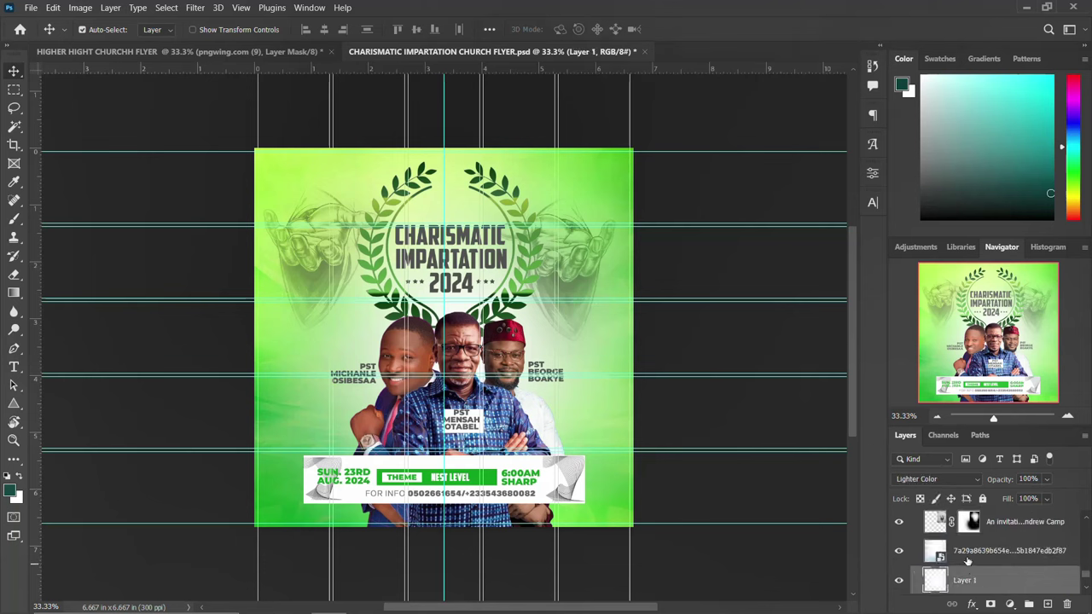
pyautogui.click(968, 559)
pyautogui.scroll(2, 968, 558)
pyautogui.scroll(1, 964, 563)
pyautogui.scroll(1, 928, 577)
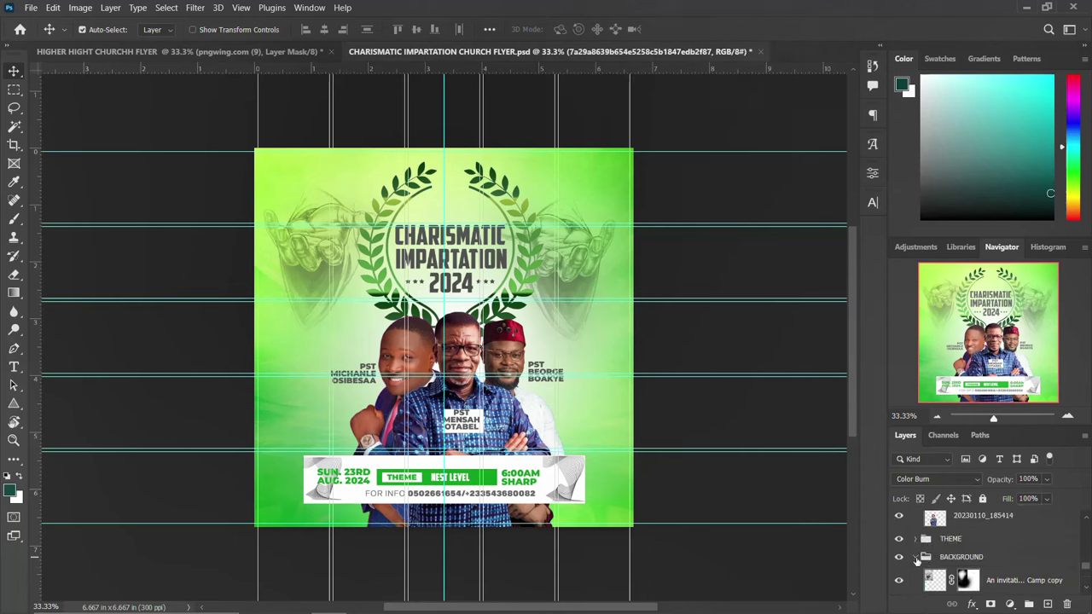
pyautogui.click(915, 563)
pyautogui.scroll(-3, 927, 558)
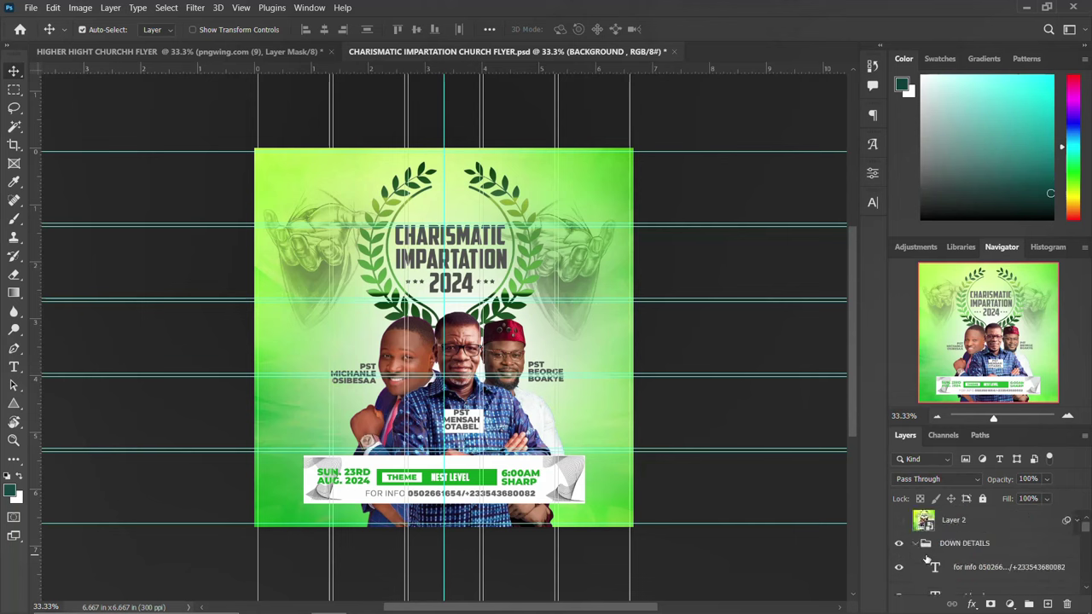
# Step: Make Layer 2 visible, collapse the DOWN DETAILS group and select Layer 2
pyautogui.click(899, 526)
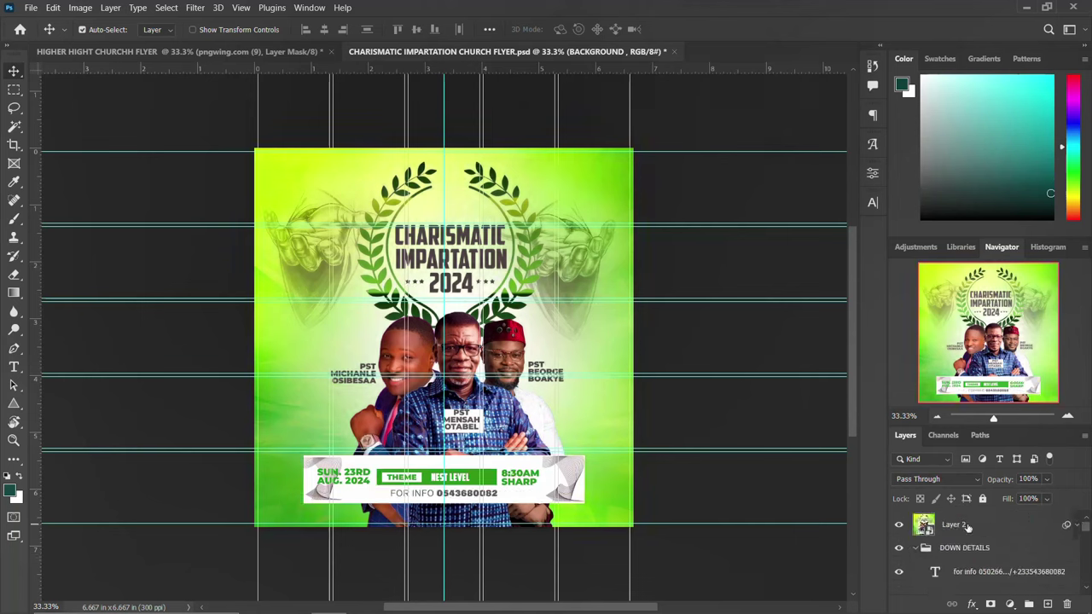
pyautogui.click(917, 550)
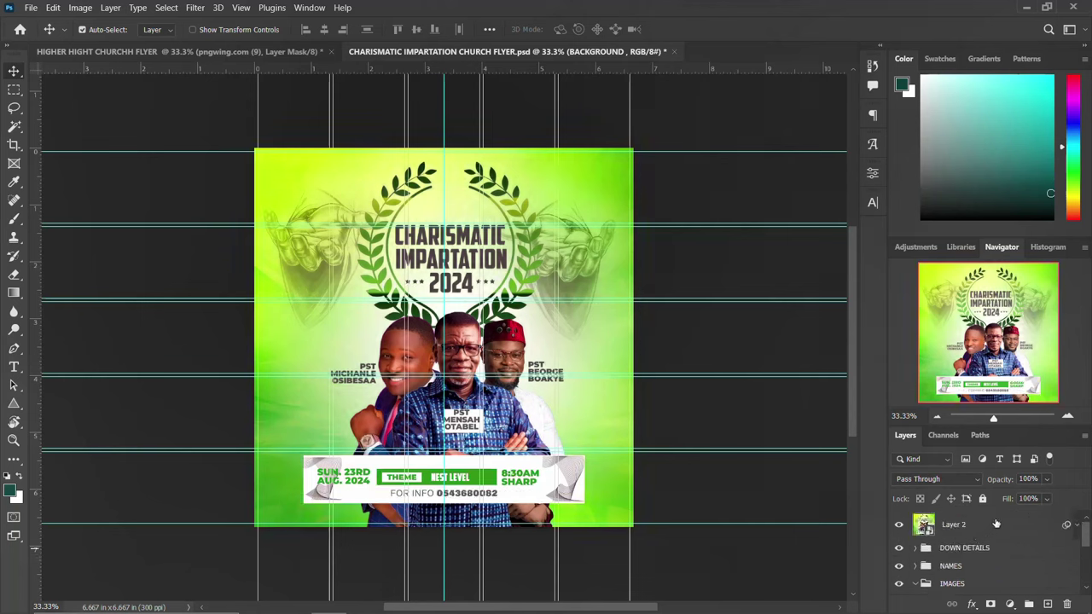
pyautogui.click(996, 528)
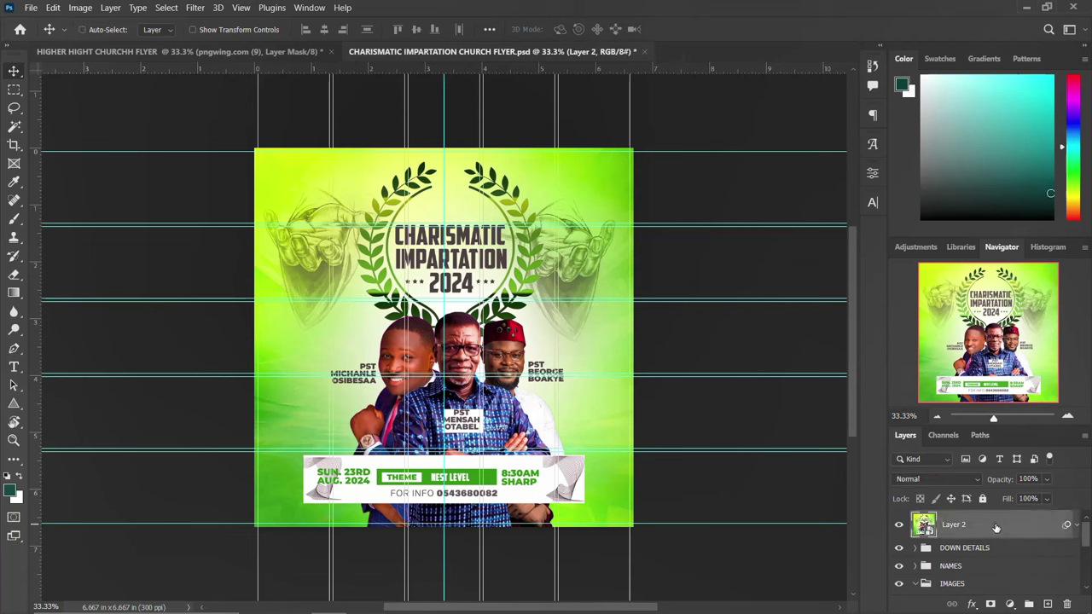
# Step: Test a stamped merged Layer 3 as a smart object, then delete it
pyautogui.hotkey('ctrl', 'shift', 'alt', 'e')
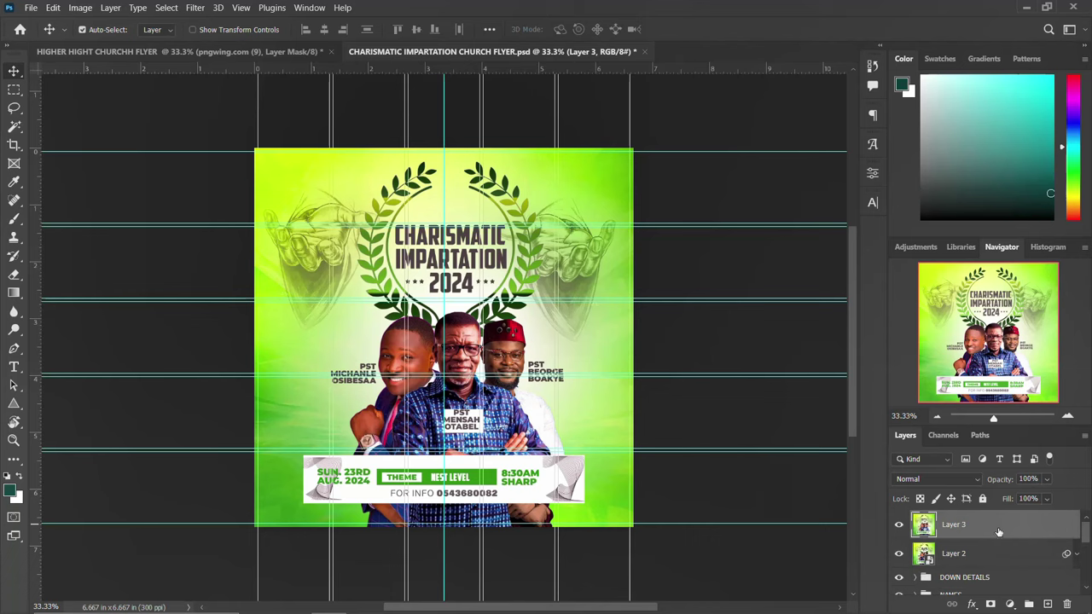
pyautogui.rightClick(1023, 528)
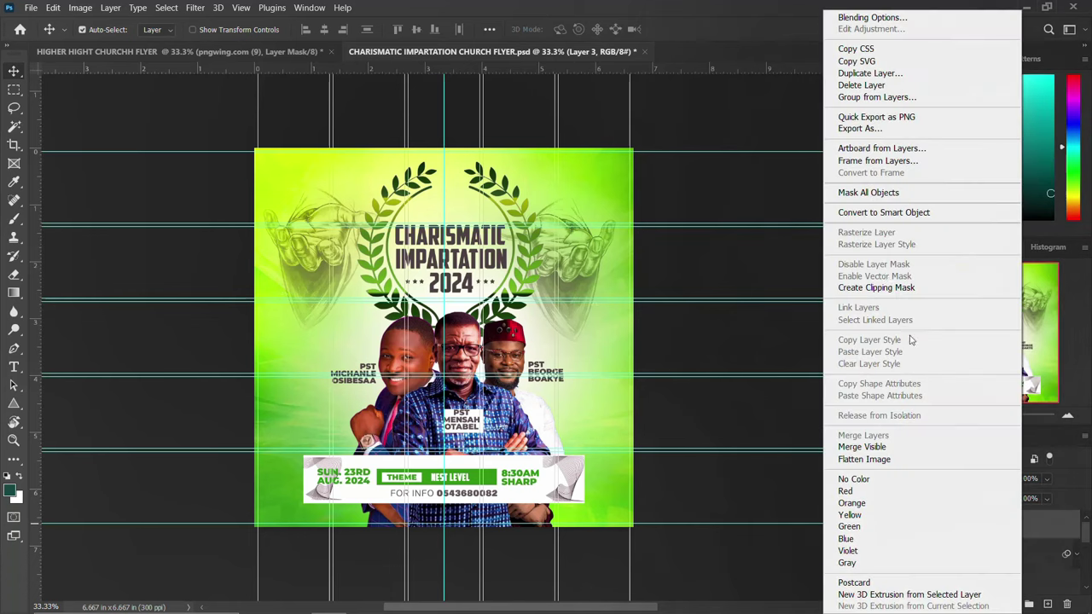
pyautogui.click(901, 219)
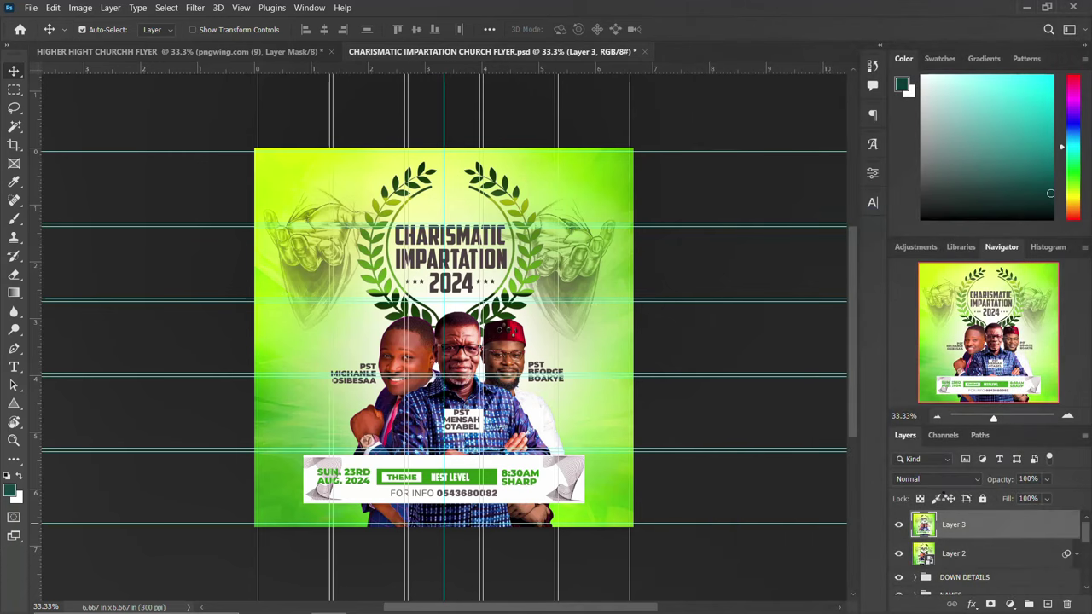
pyautogui.click(195, 8)
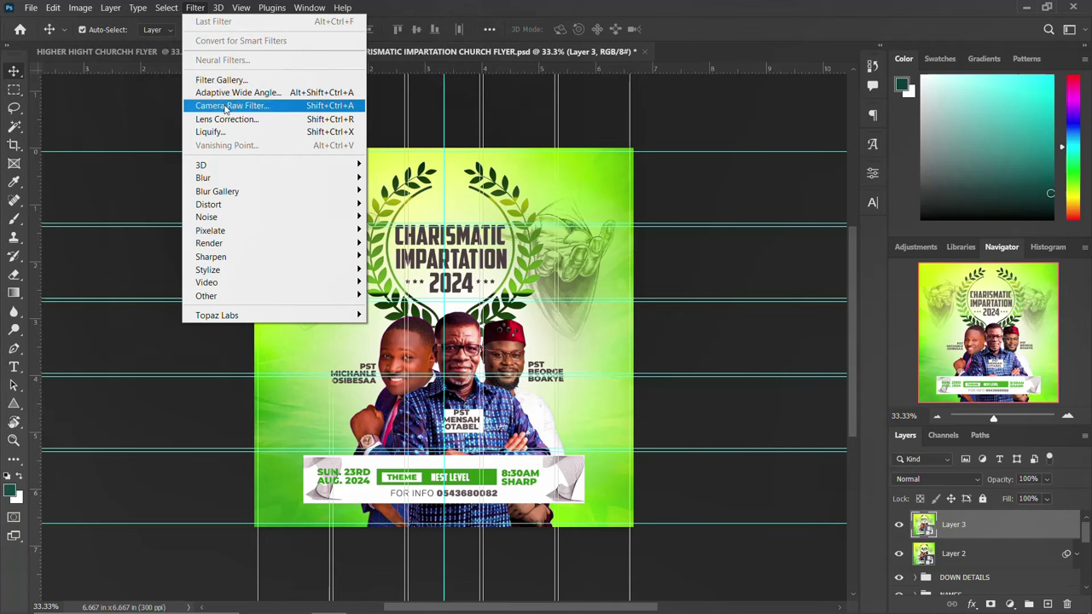
pyautogui.click(479, 7)
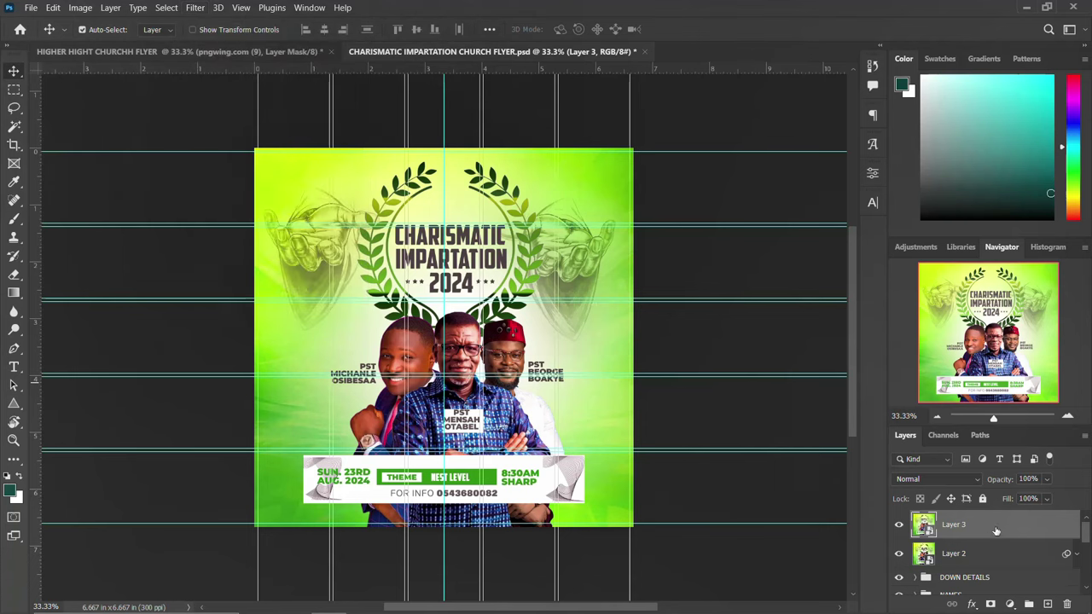
pyautogui.press('Delete')
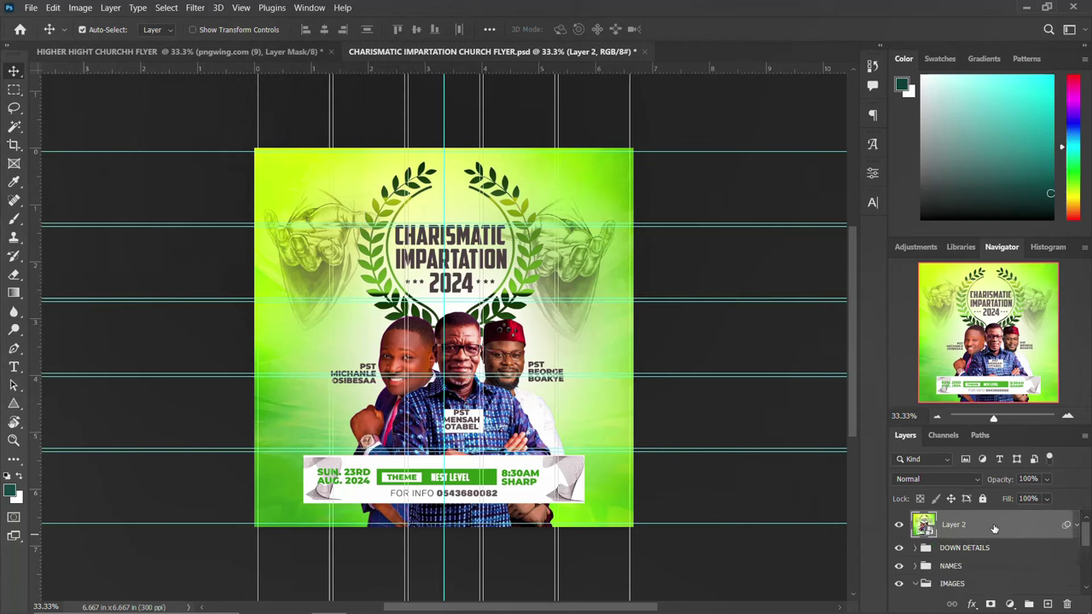
# Step: Apply Layer 2's Camera Raw smart filter (Texture +20, Dehaze +15, Vibrance +8) after a before/after check
pyautogui.click(1075, 525)
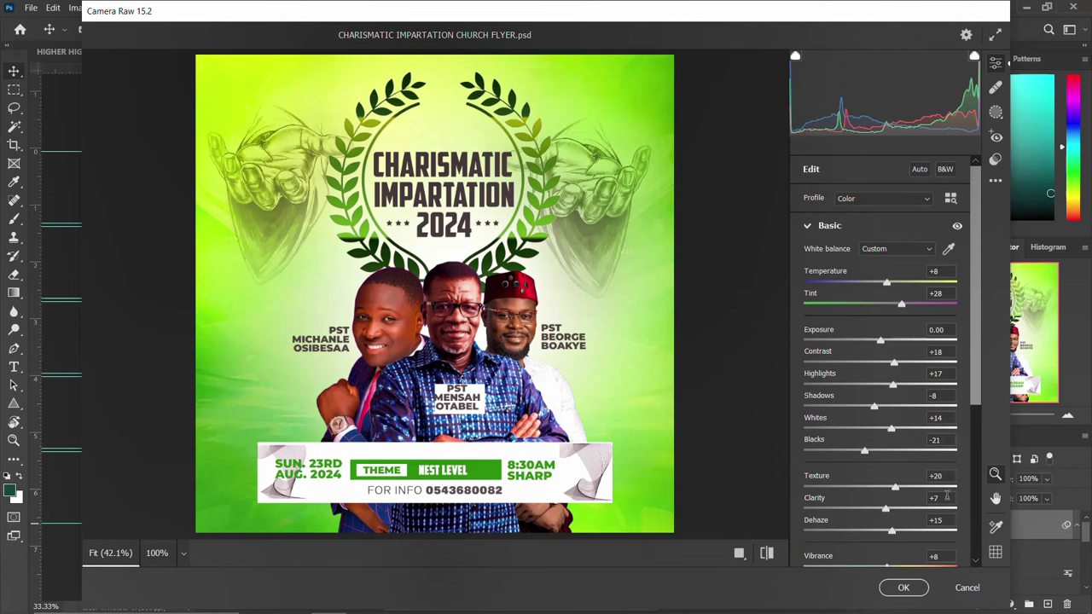
pyautogui.scroll(-5, 896, 444)
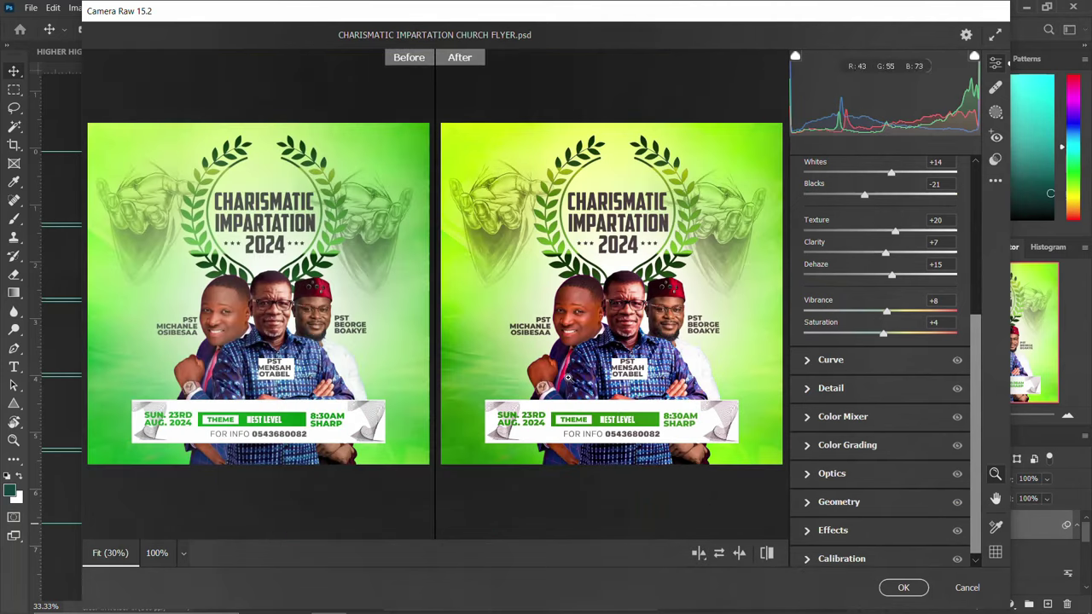
pyautogui.click(766, 553)
pyautogui.click(903, 588)
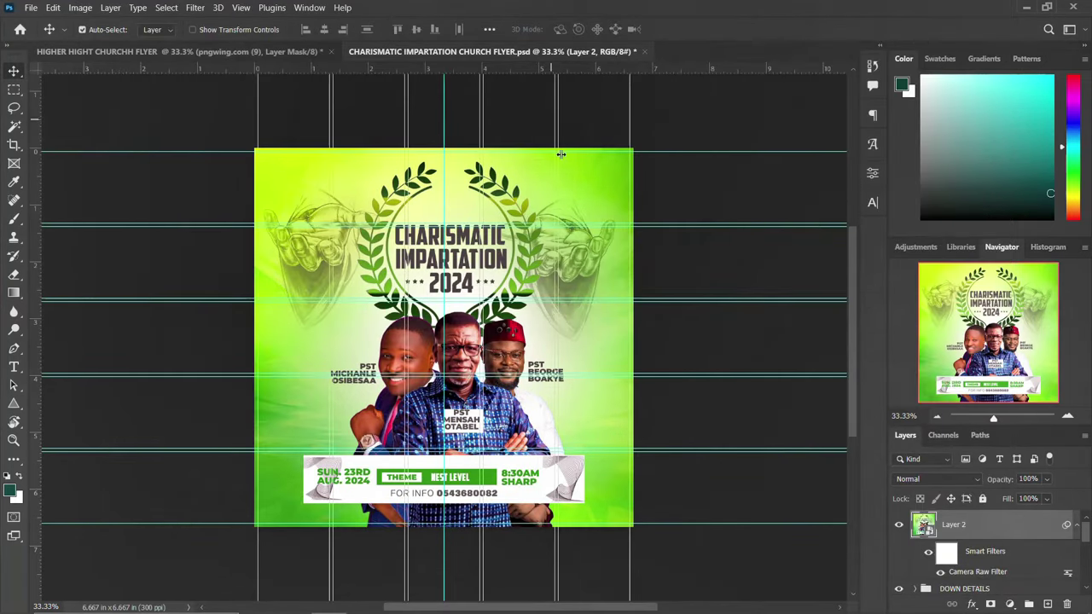
pyautogui.click(1075, 526)
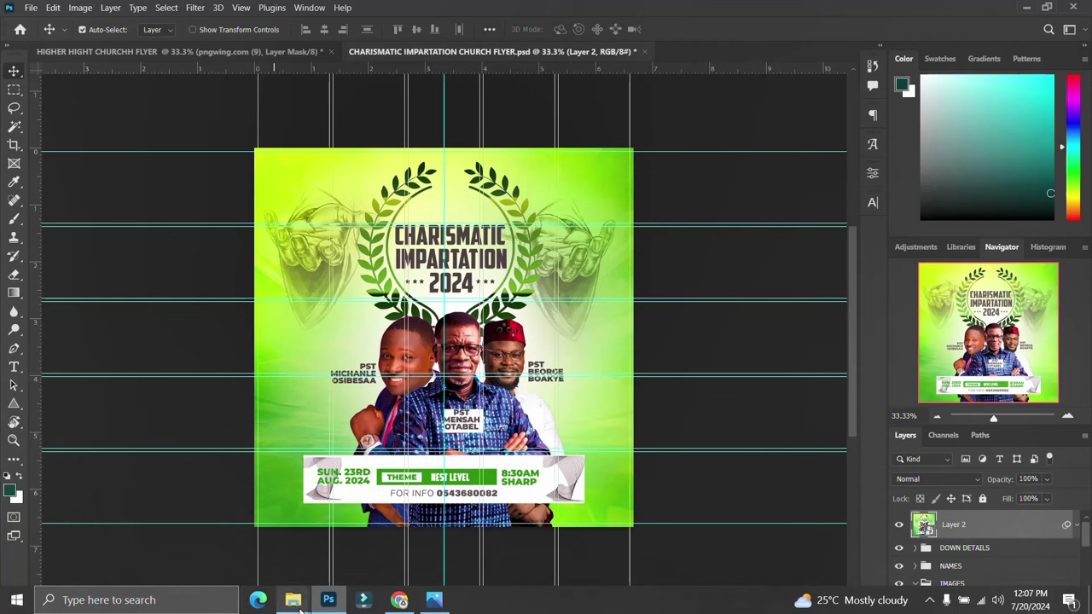
# Step: Open CHRIST OUR CORNER STONE CHURCH FLYER.psd from the church flyer folder
pyautogui.moveTo(293, 600)
pyautogui.click(345, 563)
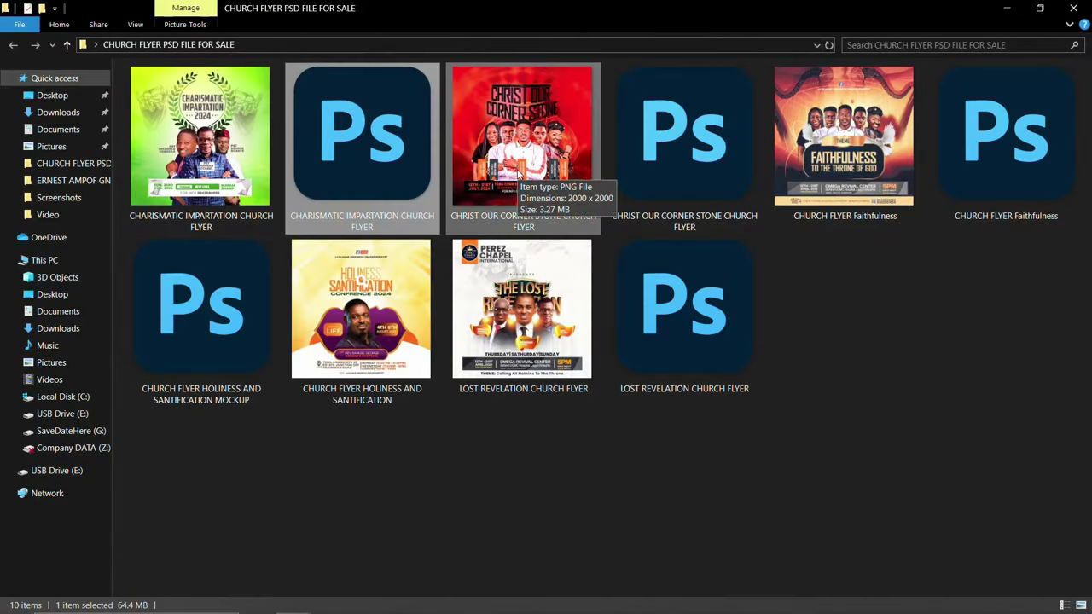
pyautogui.click(695, 168)
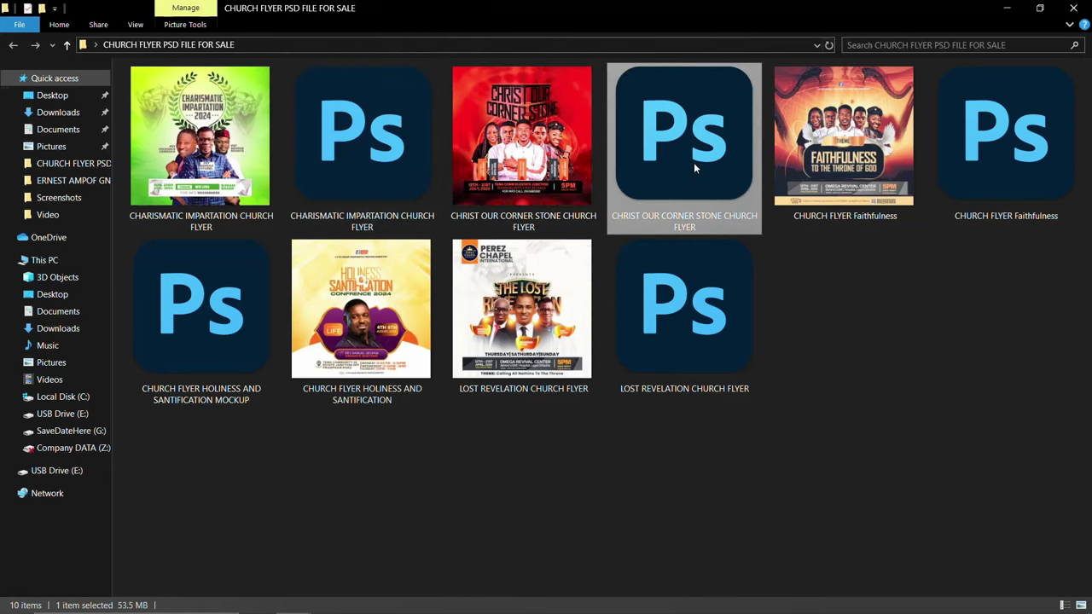
pyautogui.click(415, 597)
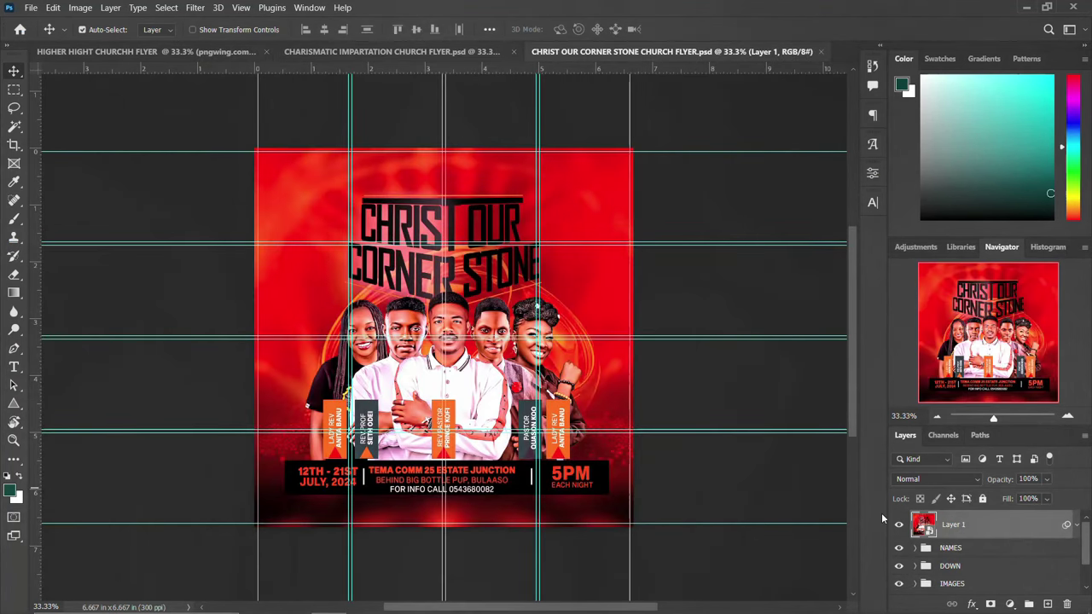
# Step: Compare the flyer with Layer 1 and the name ribbons on and off, leaving Layer 1 hidden
pyautogui.click(898, 525)
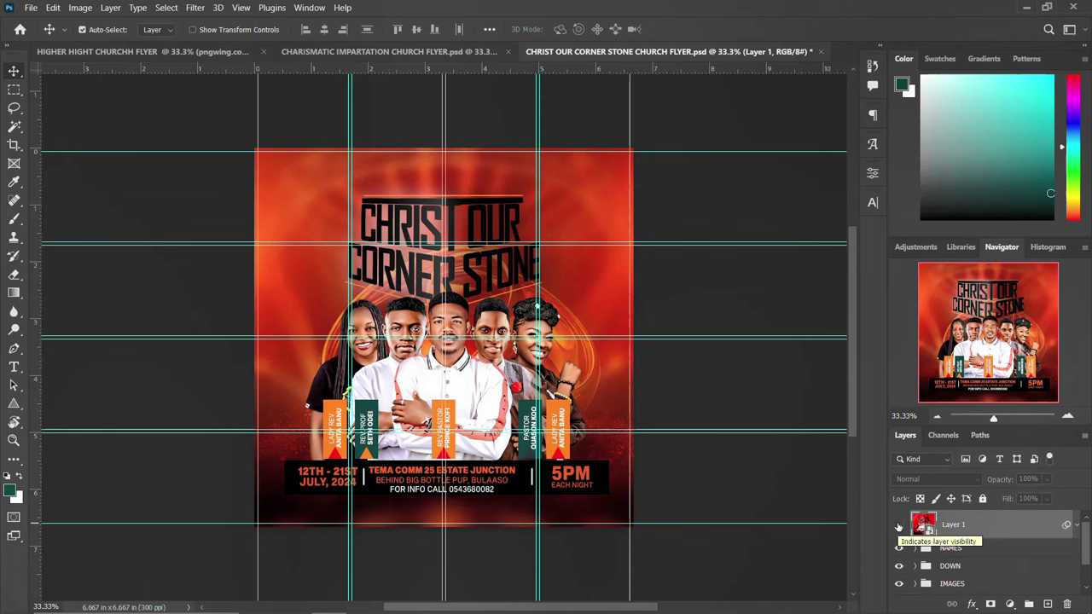
pyautogui.click(899, 524)
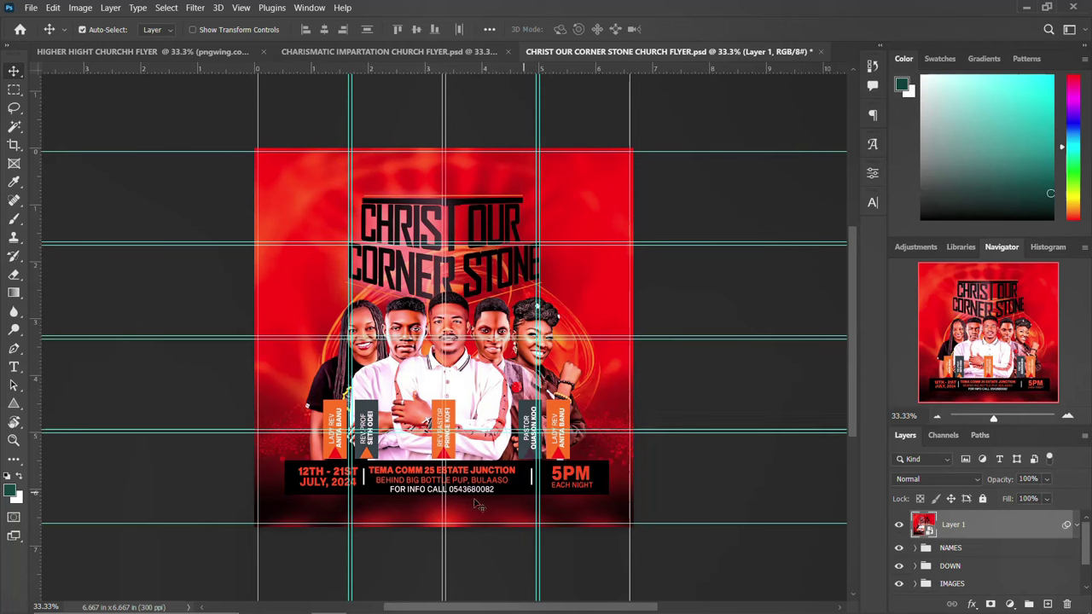
pyautogui.click(898, 525)
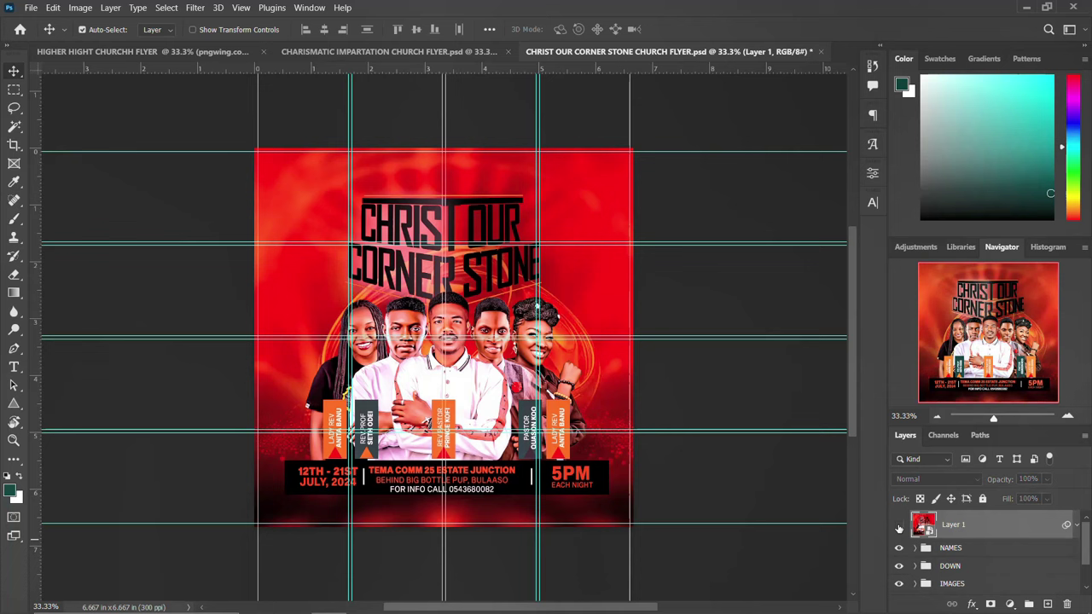
pyautogui.click(898, 549)
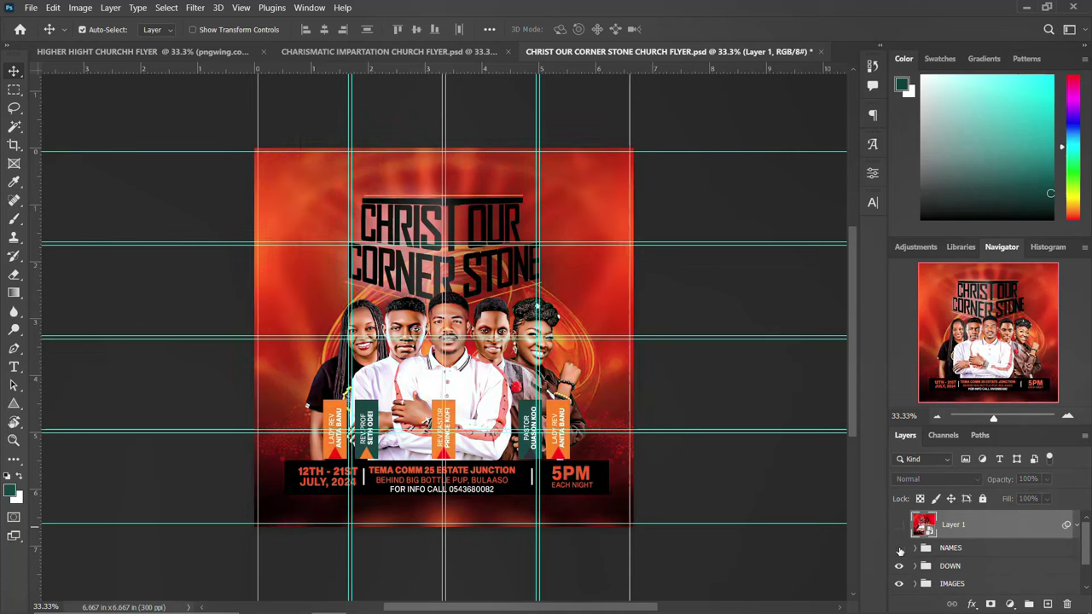
pyautogui.click(898, 549)
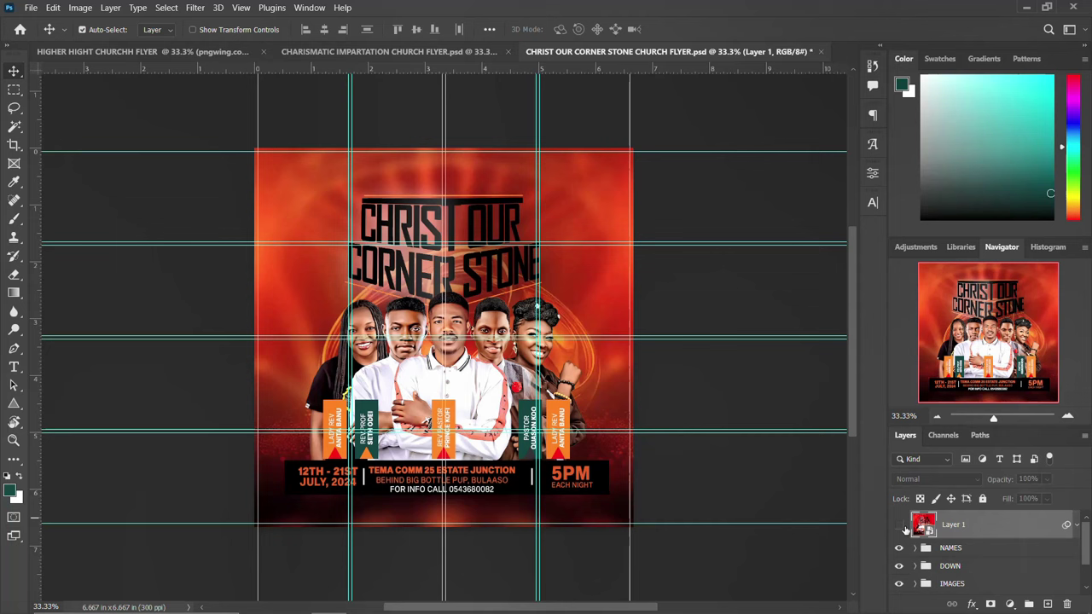
# Step: Compare once more, leave the NAMES group showing and expand it to list its layers
pyautogui.click(899, 525)
pyautogui.click(899, 526)
pyautogui.click(898, 548)
pyautogui.click(899, 548)
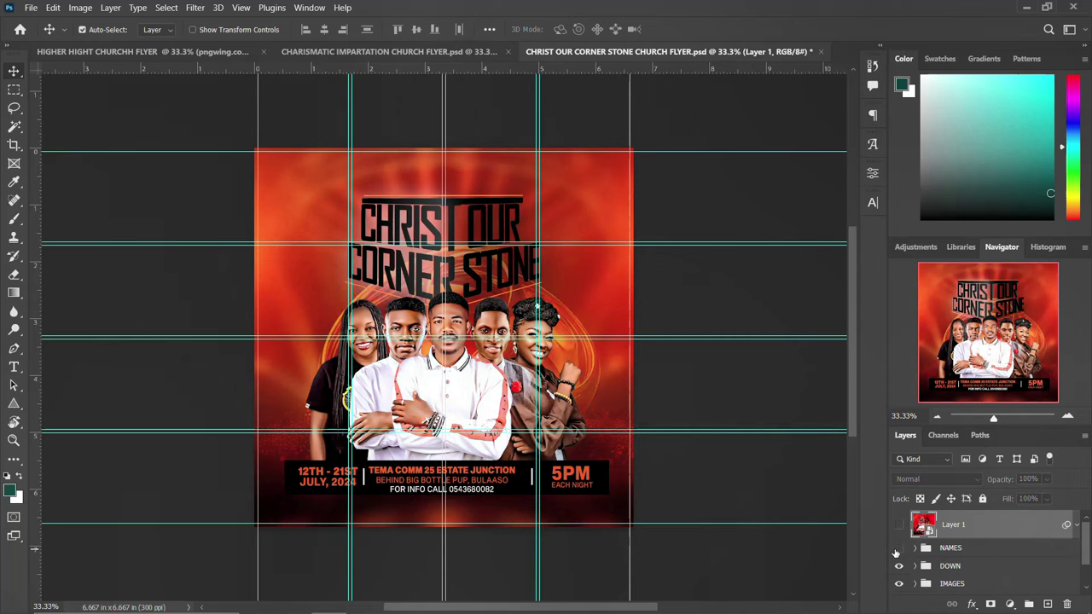
pyautogui.click(898, 548)
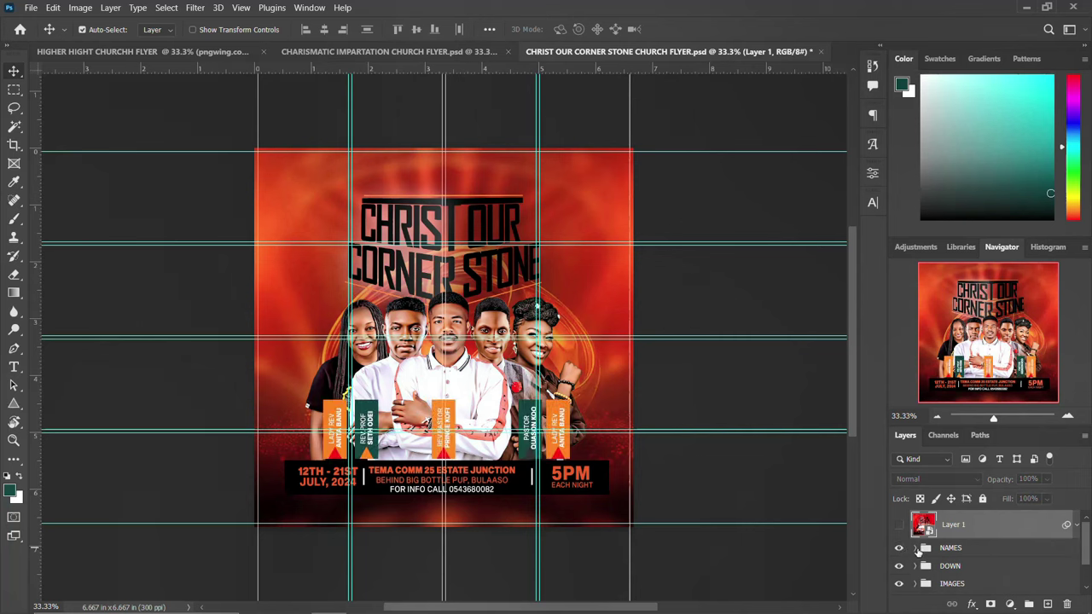
pyautogui.click(914, 548)
pyautogui.scroll(-2, 957, 565)
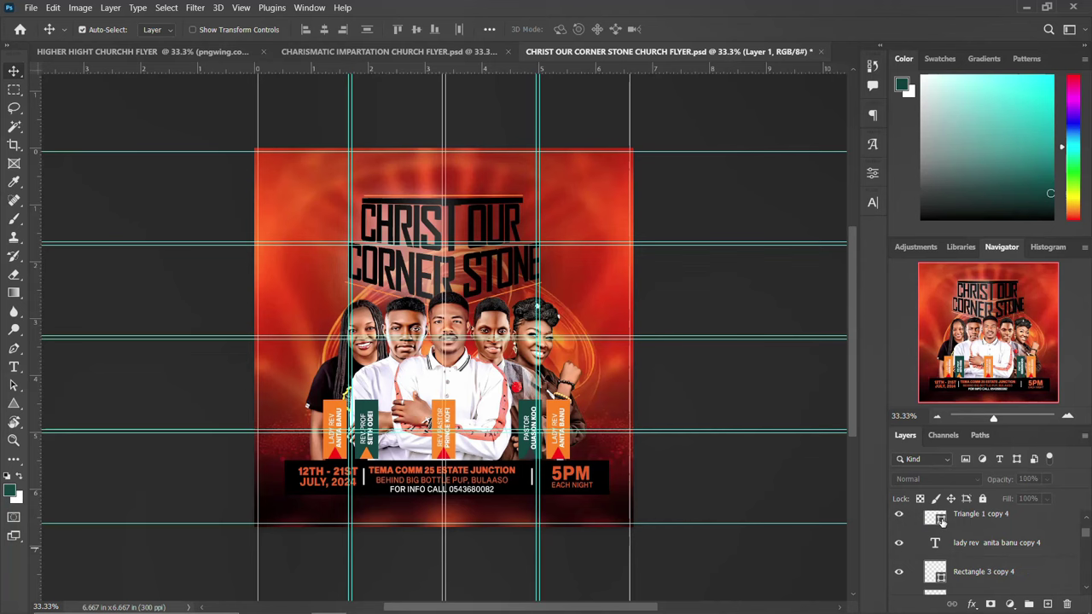
pyautogui.click(900, 519)
pyautogui.click(899, 544)
pyautogui.click(900, 544)
pyautogui.doubleClick(933, 543)
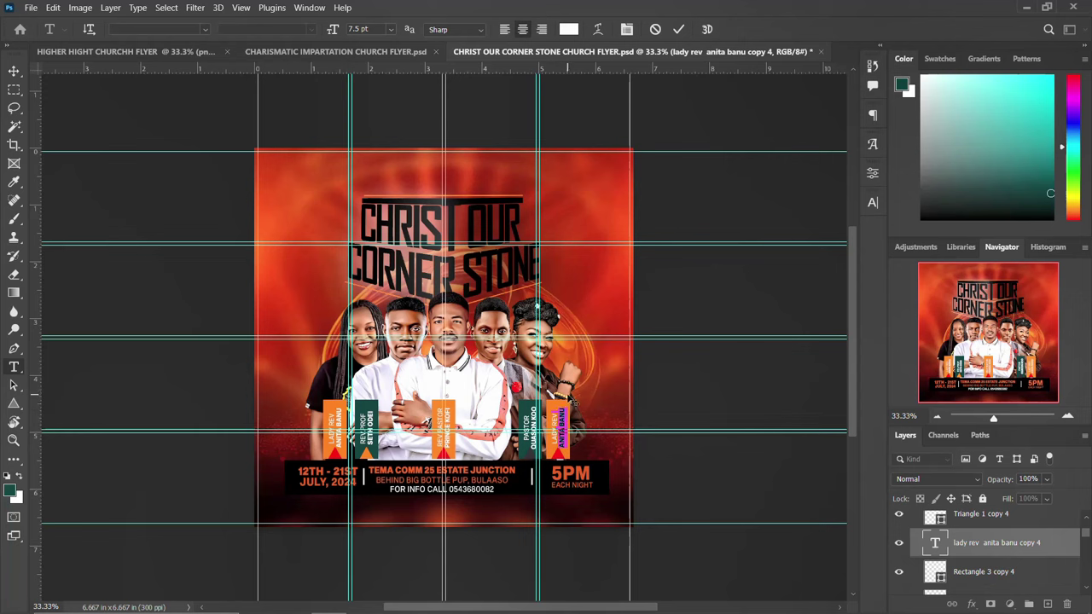
pyautogui.press('Escape')
pyautogui.press('v')
pyautogui.scroll(2, 988, 563)
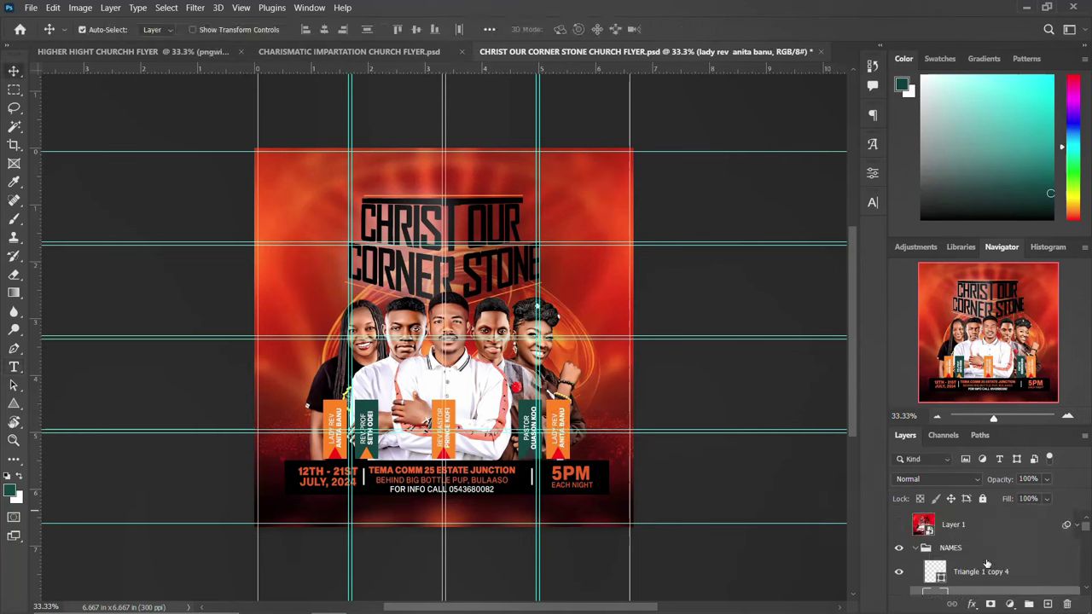
pyautogui.click(921, 550)
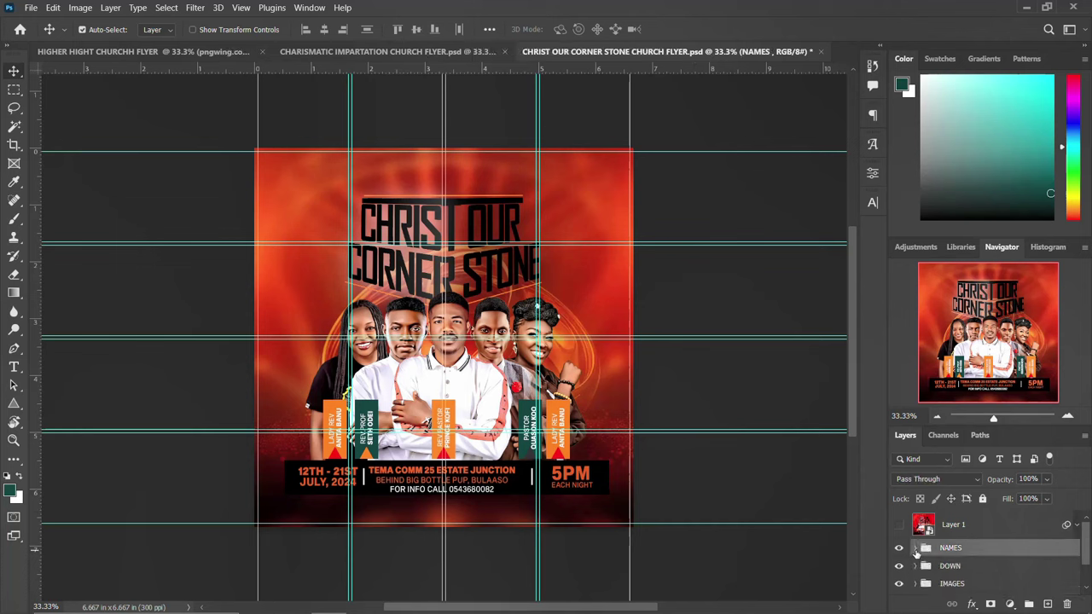
# Step: Hide the NAMES, DOWN and IMAGES groups to remove name tags, info bar and people photo
pyautogui.click(899, 549)
pyautogui.click(898, 566)
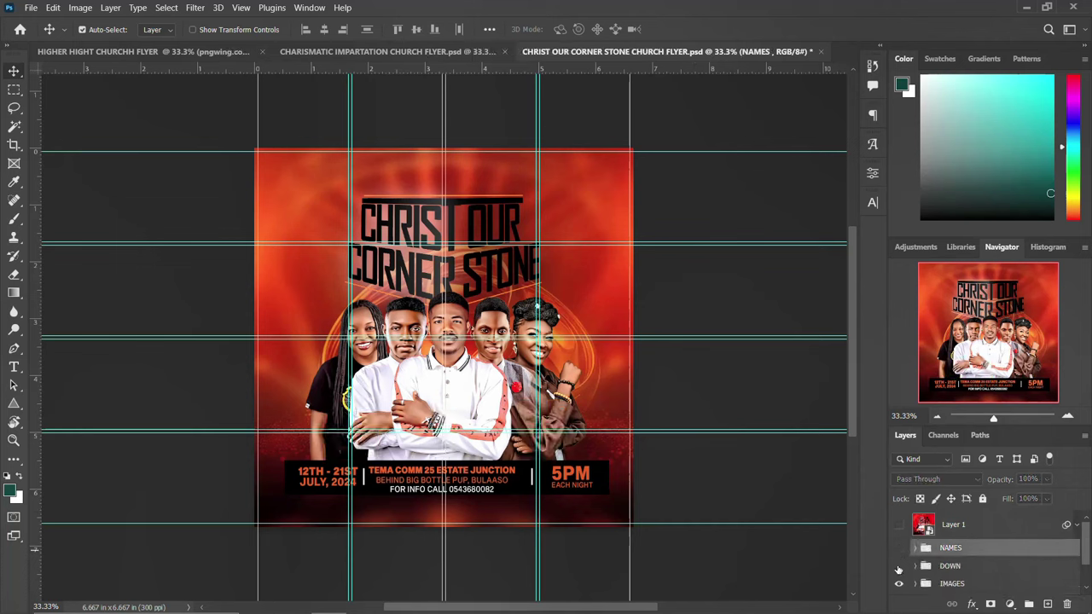
pyautogui.click(898, 567)
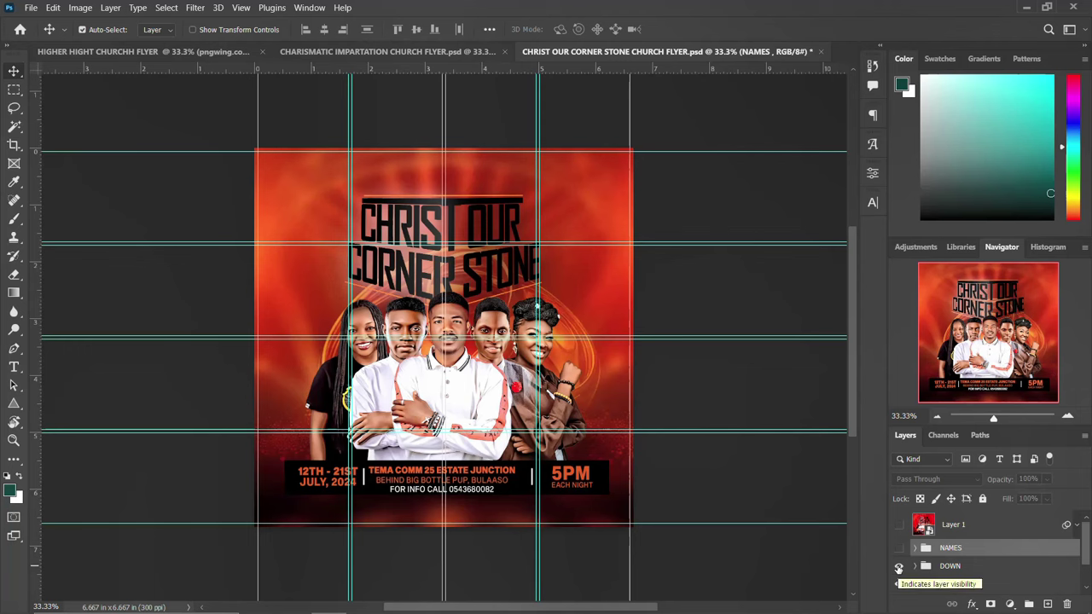
pyautogui.click(899, 567)
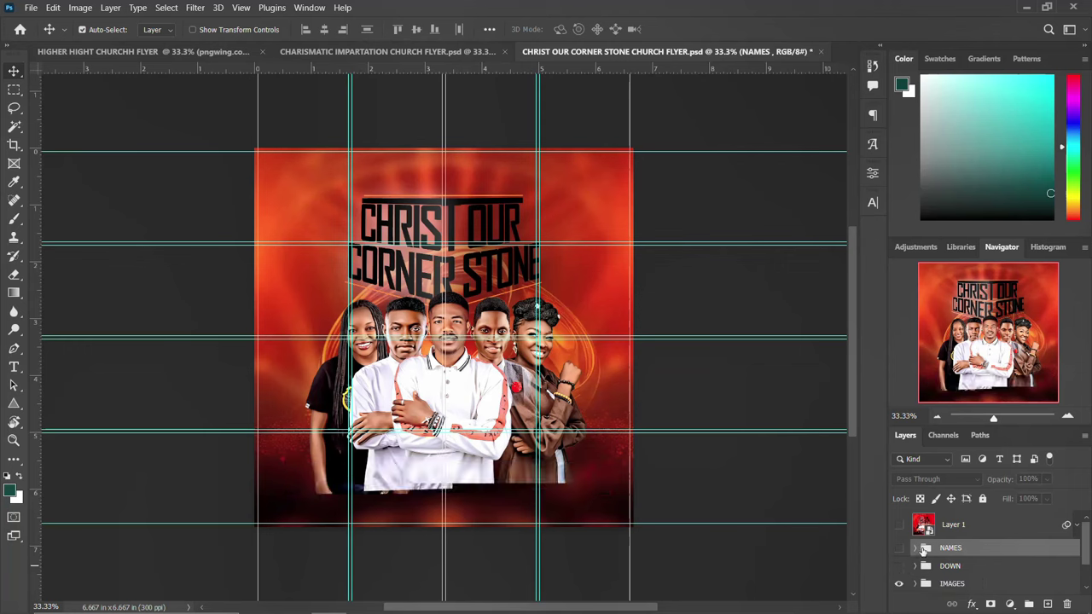
pyautogui.scroll(-1, 899, 554)
pyautogui.click(899, 550)
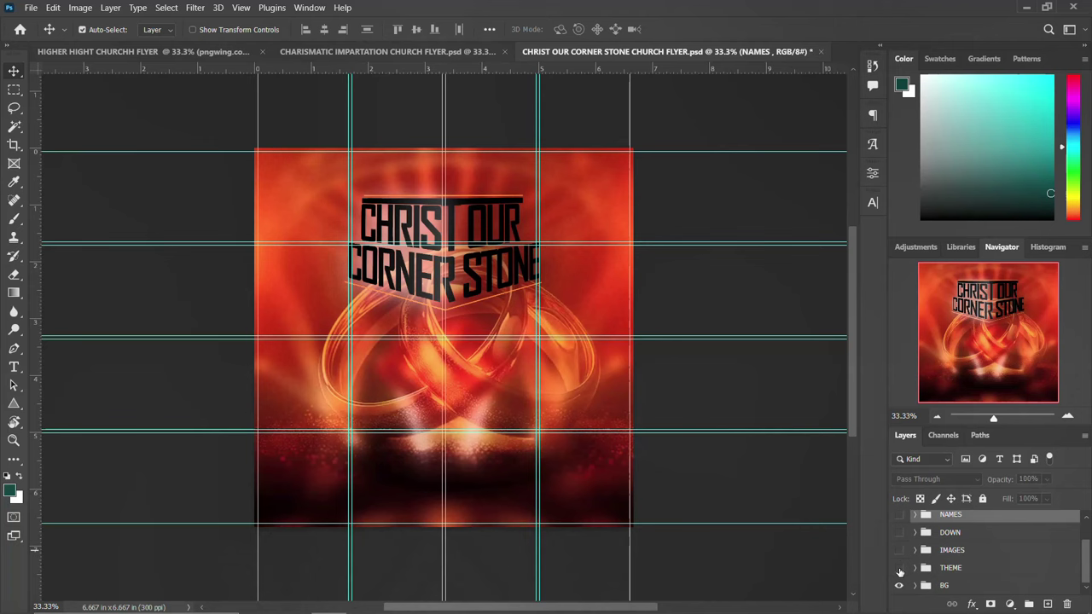
# Step: Inspect the THEME group's title layers, then hide the THEME group
pyautogui.click(900, 569)
pyautogui.click(899, 569)
pyautogui.click(916, 568)
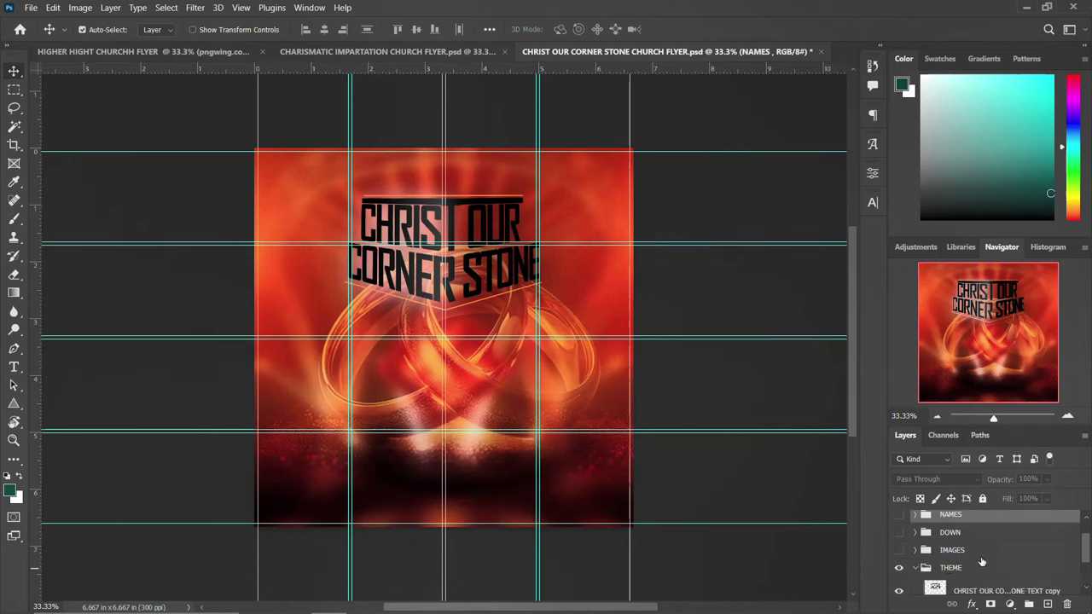
pyautogui.scroll(-2, 982, 562)
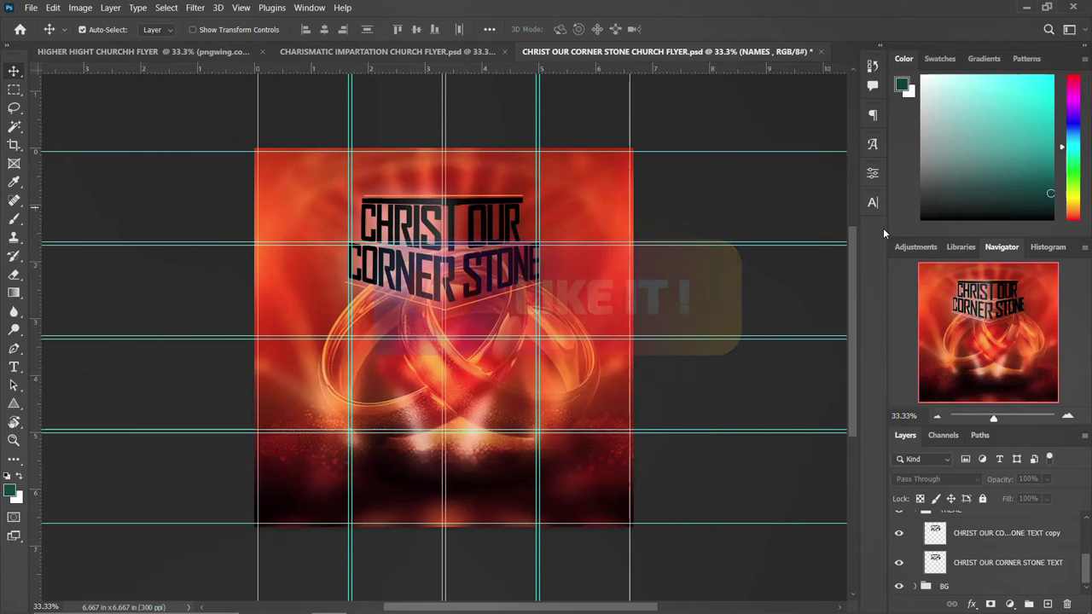
pyautogui.scroll(3, 917, 563)
pyautogui.click(916, 567)
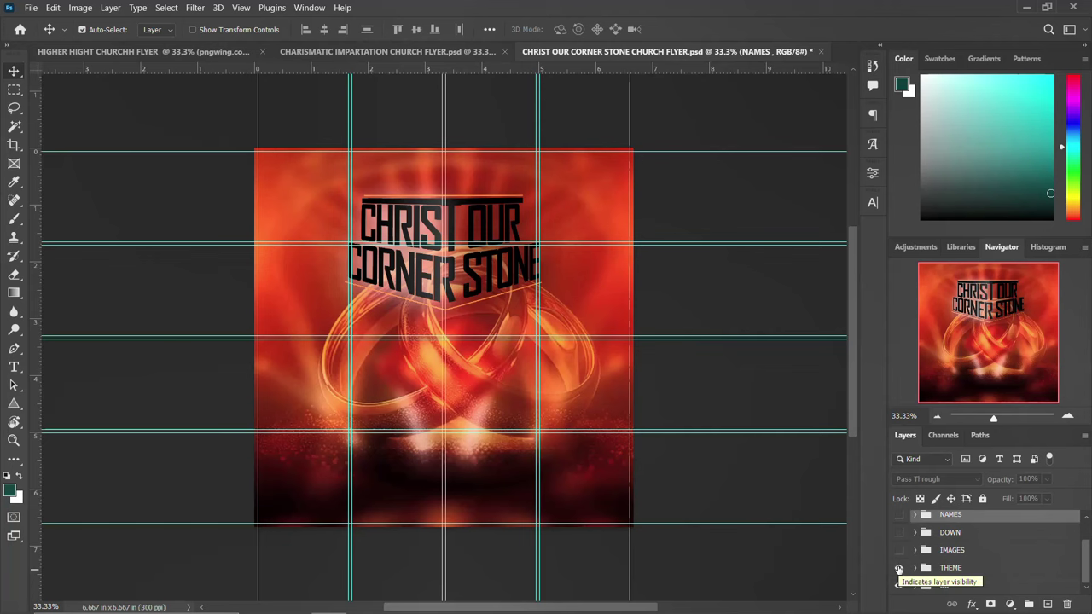
pyautogui.click(898, 569)
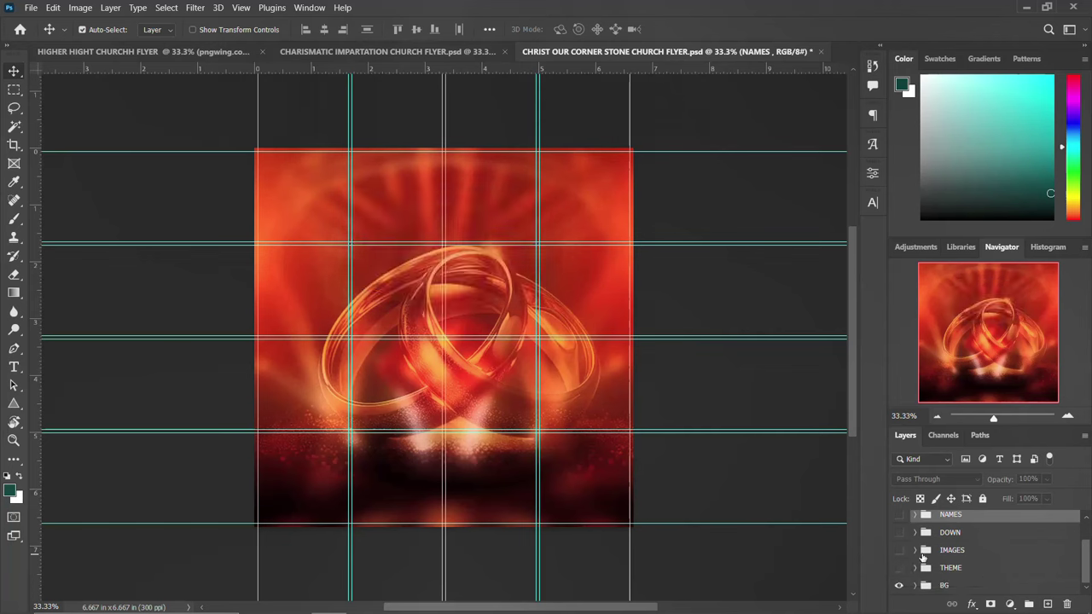
pyautogui.click(916, 587)
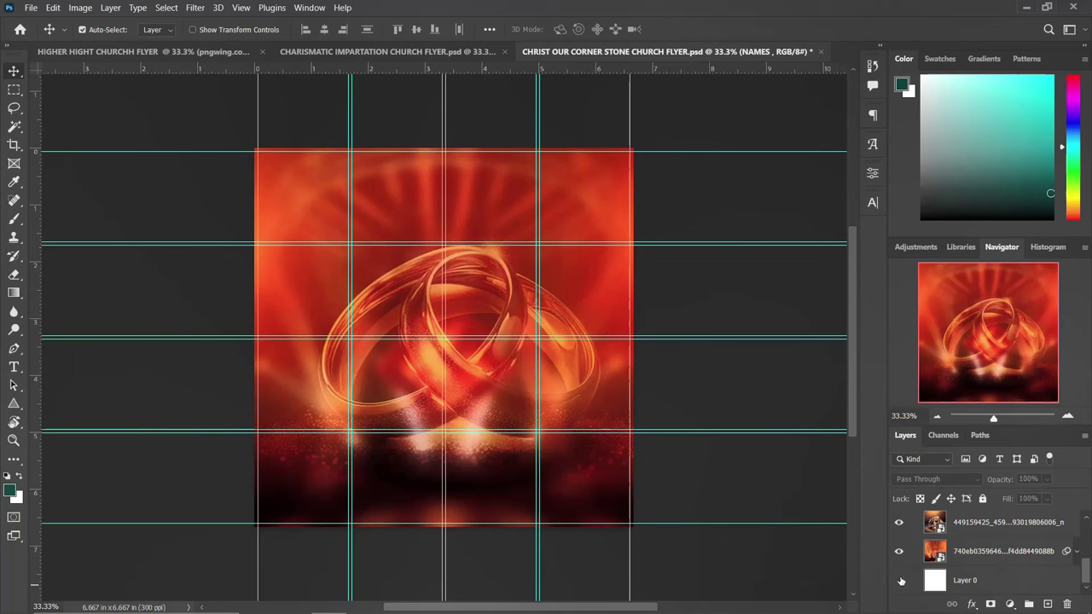
pyautogui.click(898, 552)
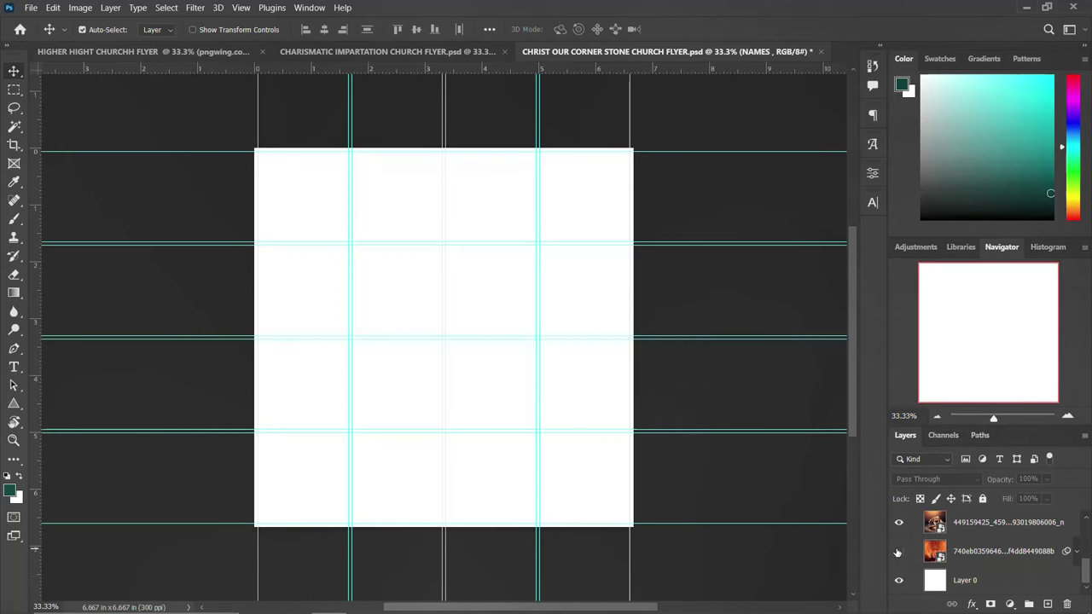
pyautogui.click(897, 552)
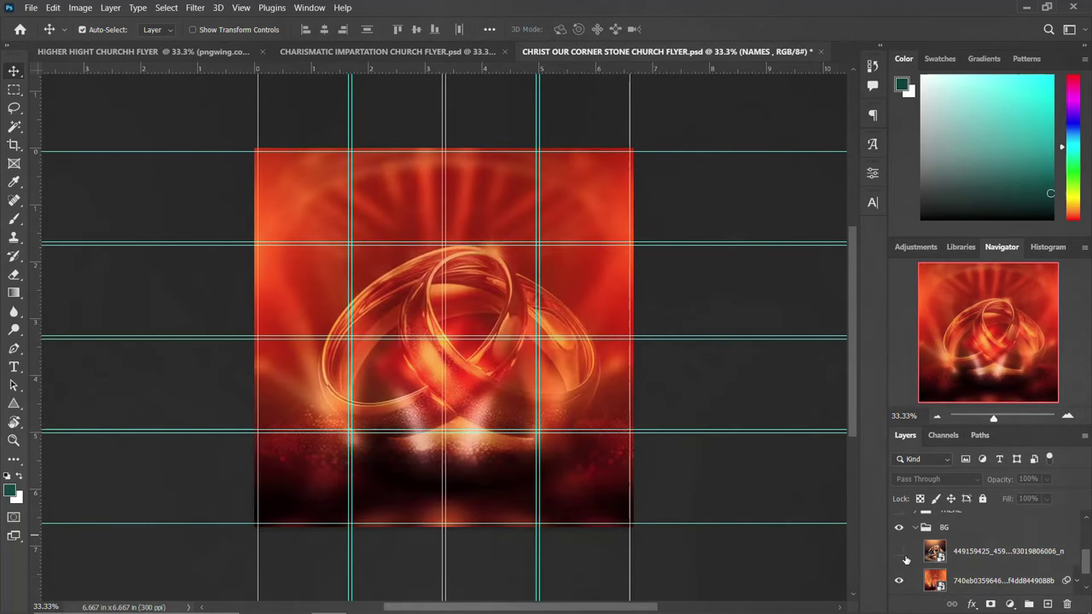
pyautogui.click(899, 581)
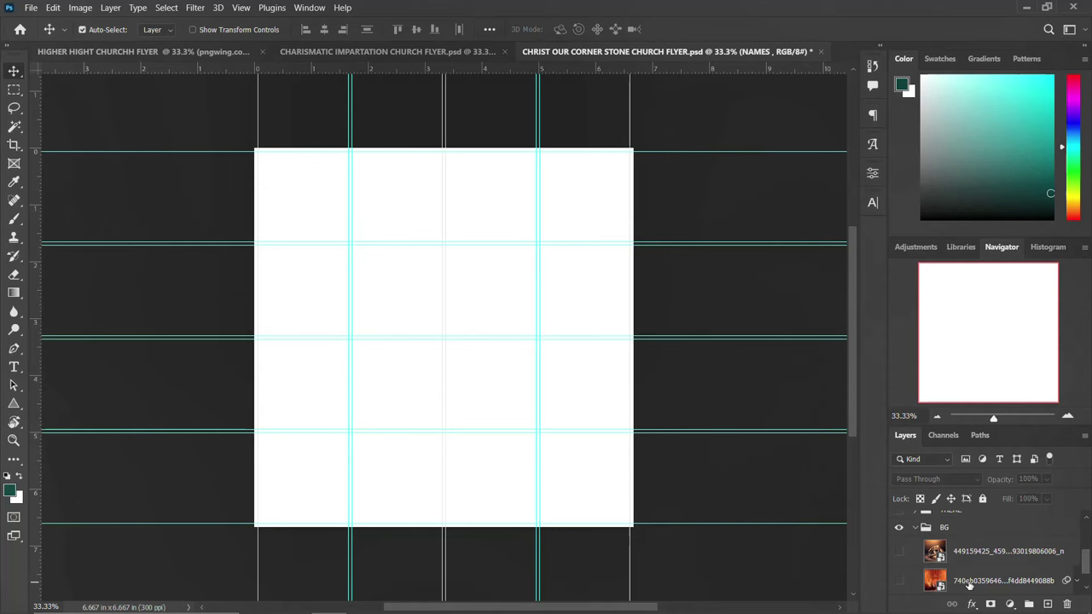
pyautogui.click(969, 583)
pyautogui.click(898, 581)
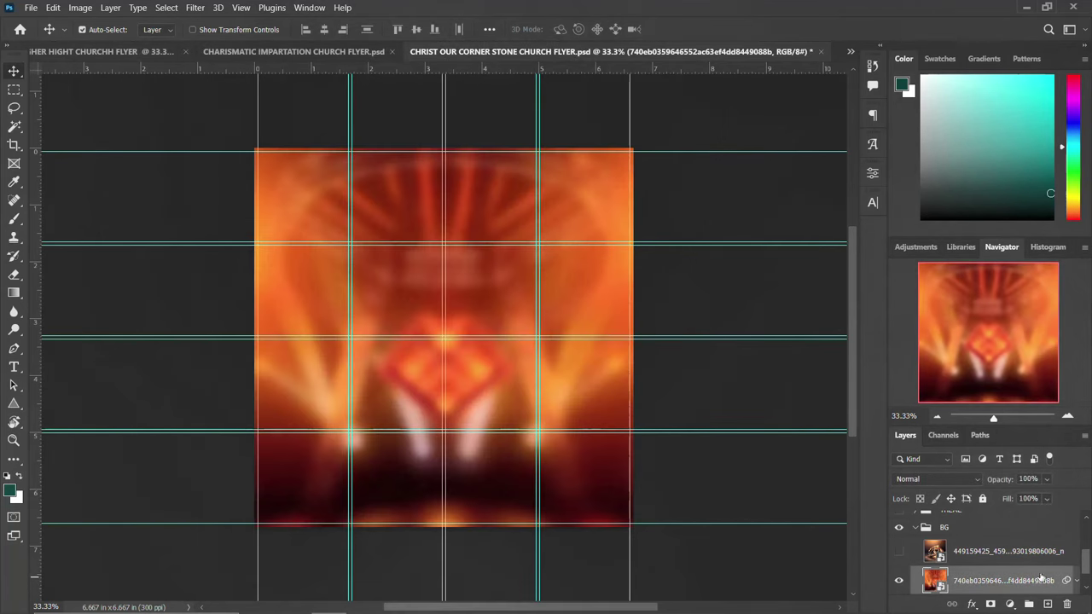
pyautogui.click(1077, 581)
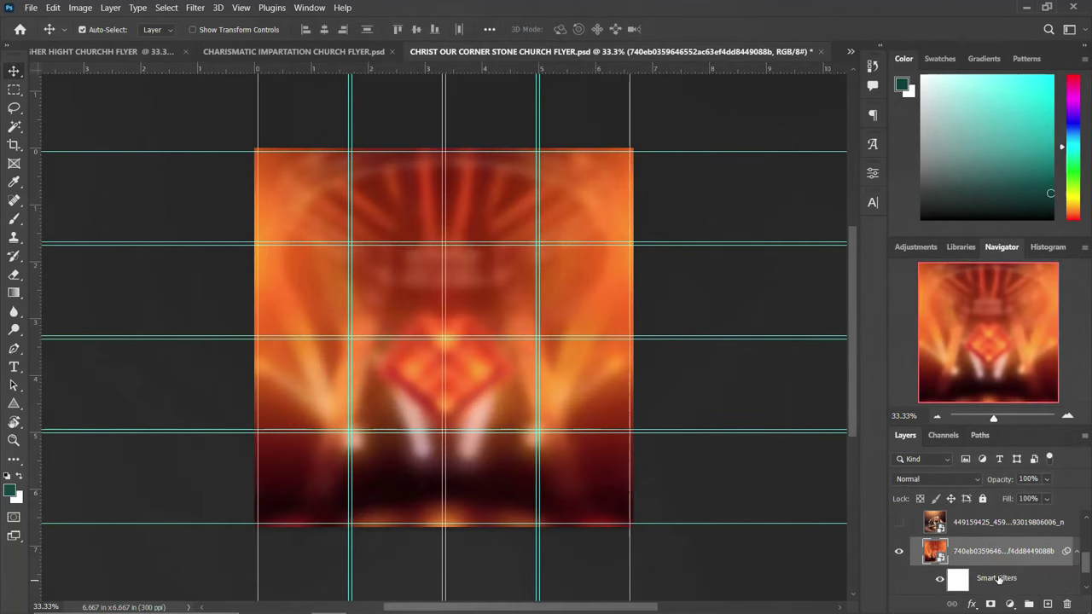
pyautogui.scroll(-1, 1000, 580)
pyautogui.doubleClick(1008, 564)
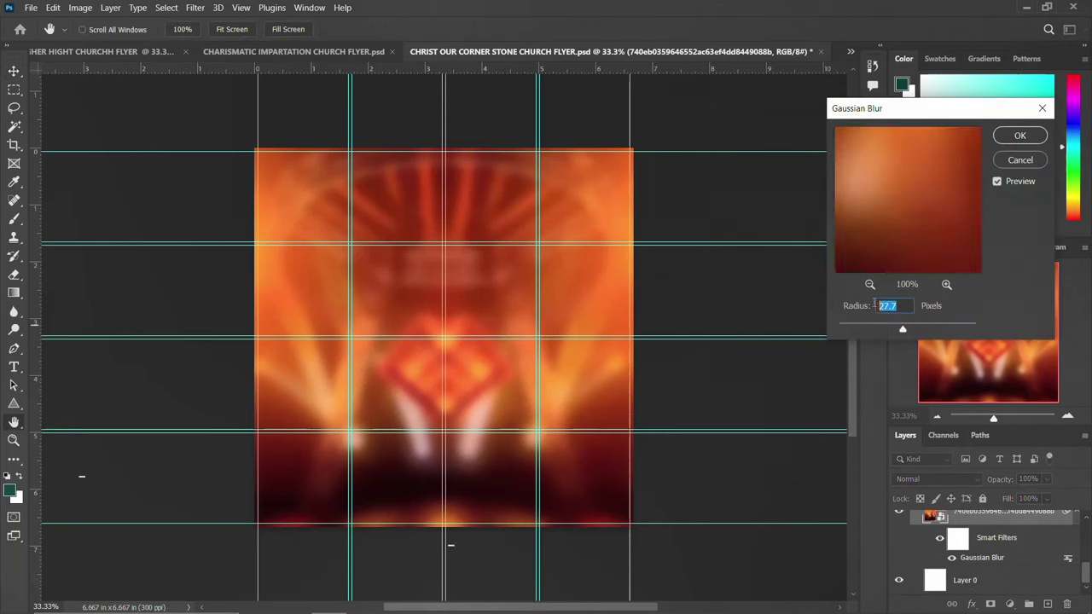
pyautogui.click(1021, 135)
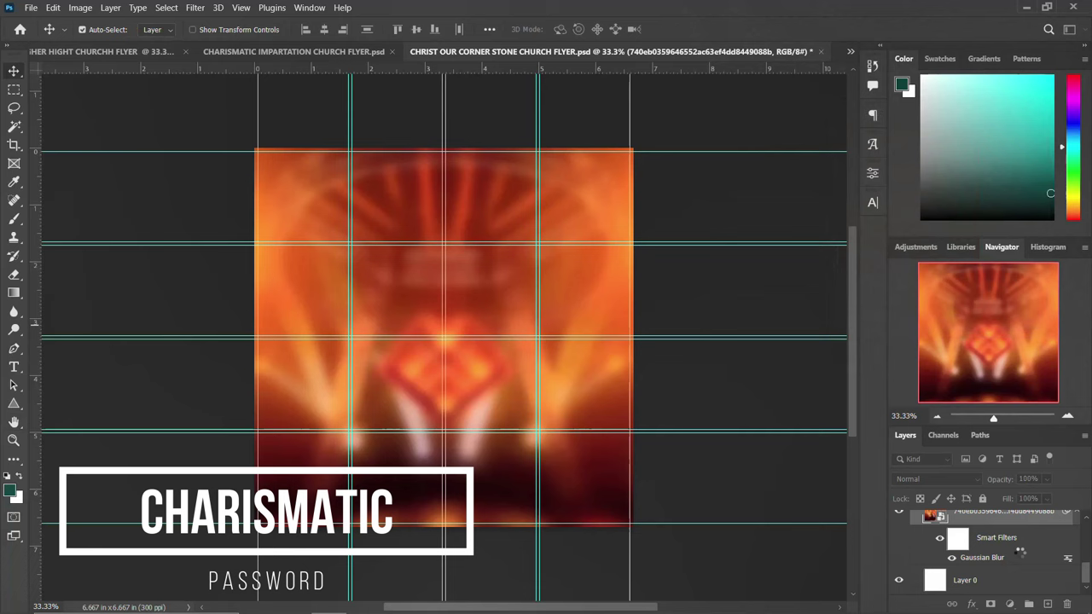
pyautogui.click(981, 546)
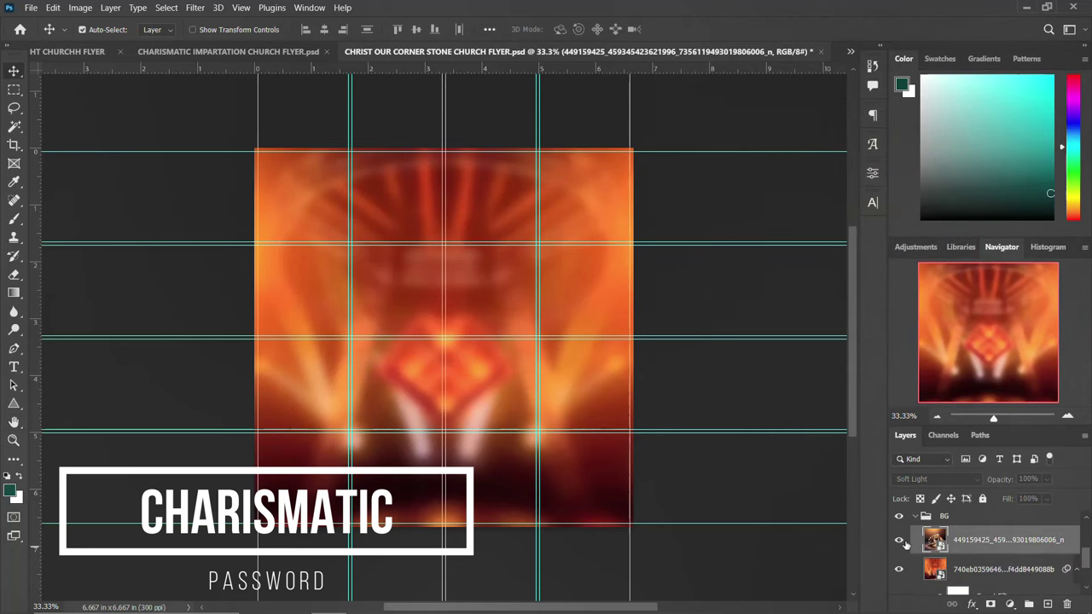
pyautogui.click(900, 540)
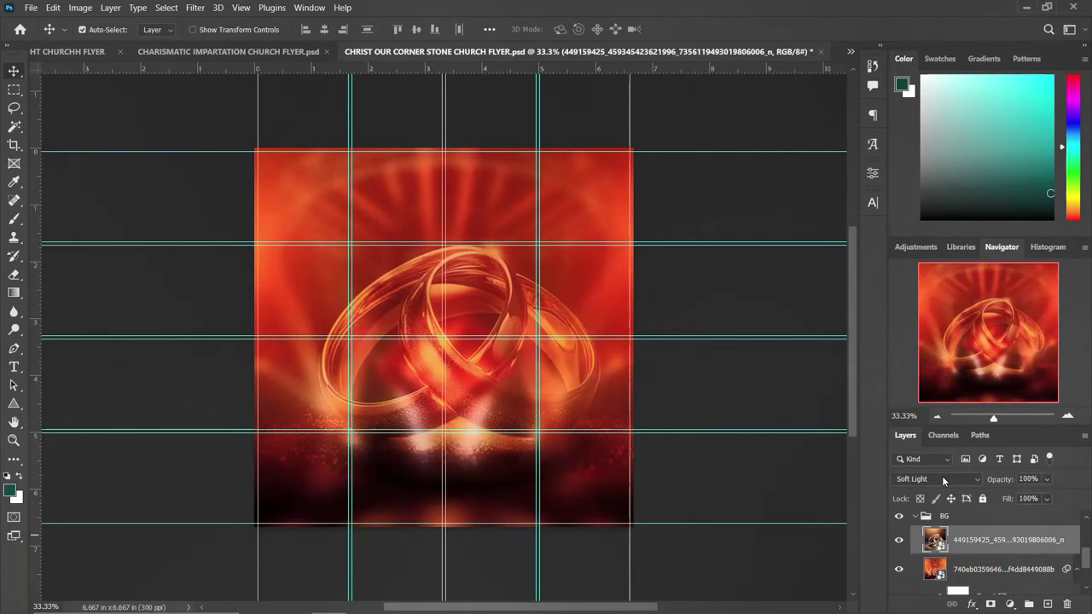
pyautogui.click(919, 517)
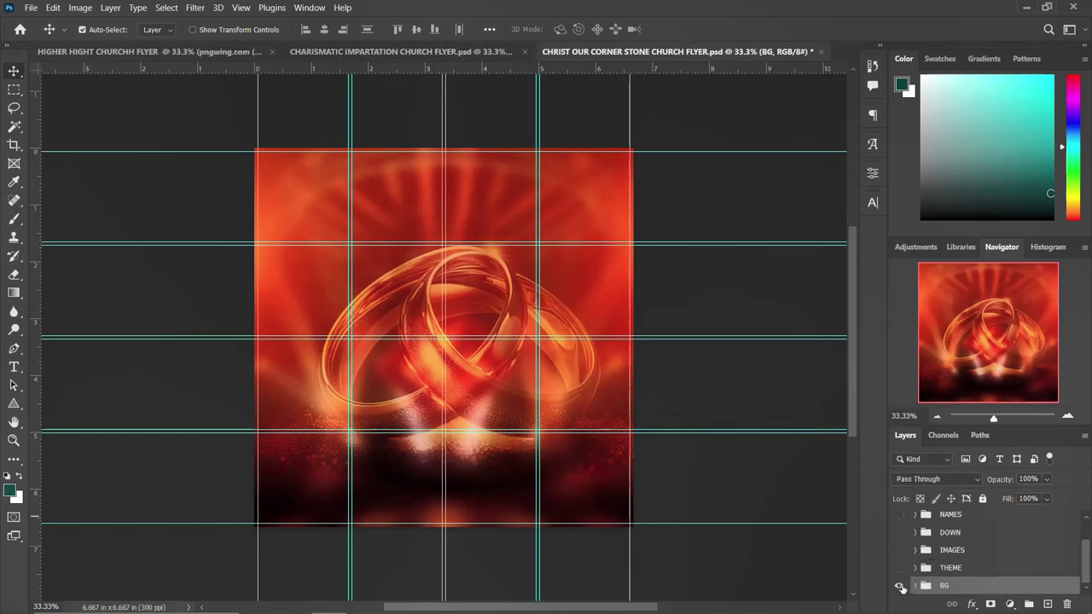
# Step: Turn THEME, IMAGES, DOWN and NAMES back on, plus Layer 1's red overlay tint
pyautogui.click(899, 568)
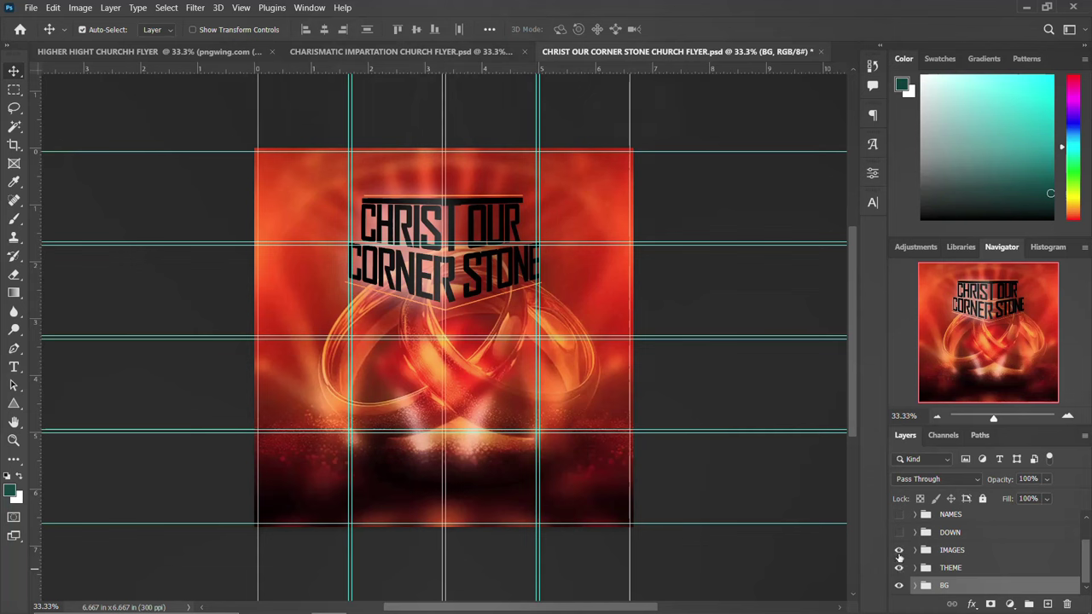
pyautogui.click(899, 550)
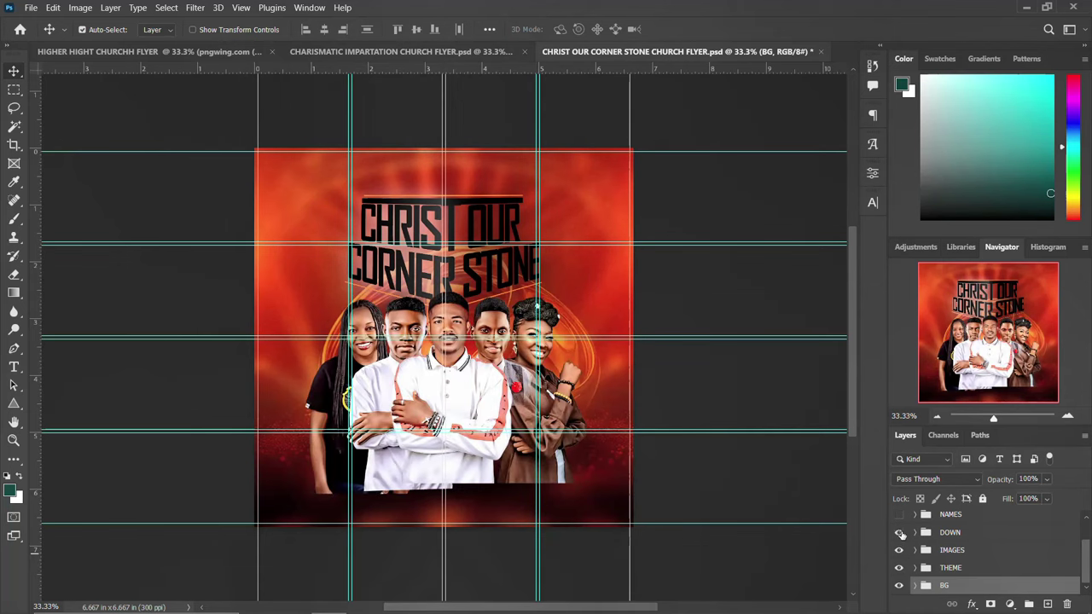
pyautogui.click(900, 532)
pyautogui.click(898, 515)
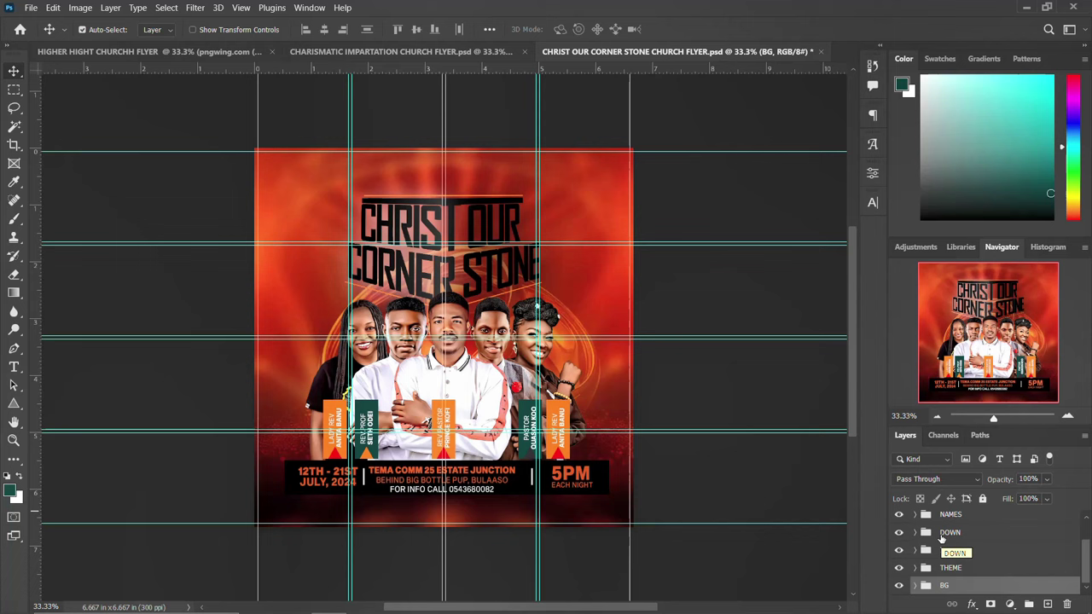
pyautogui.scroll(1, 942, 536)
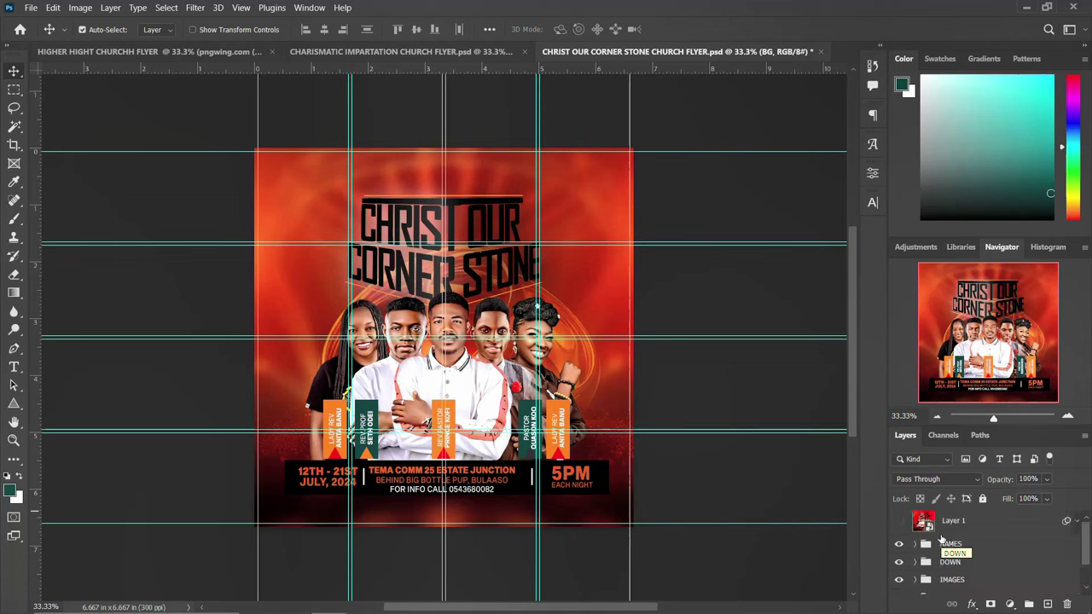
pyautogui.click(901, 526)
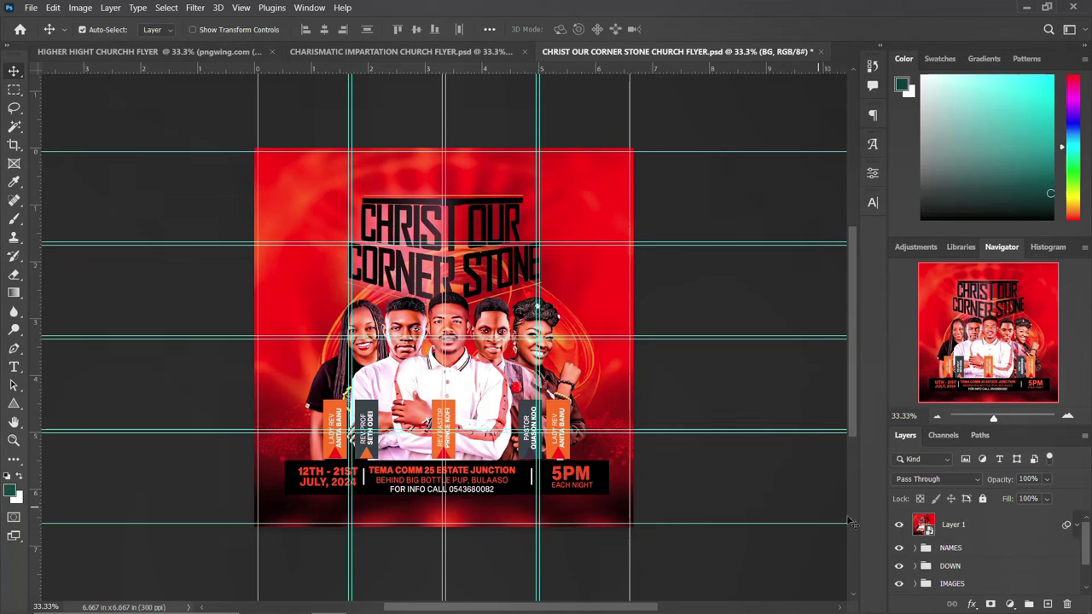
pyautogui.moveTo(329, 600)
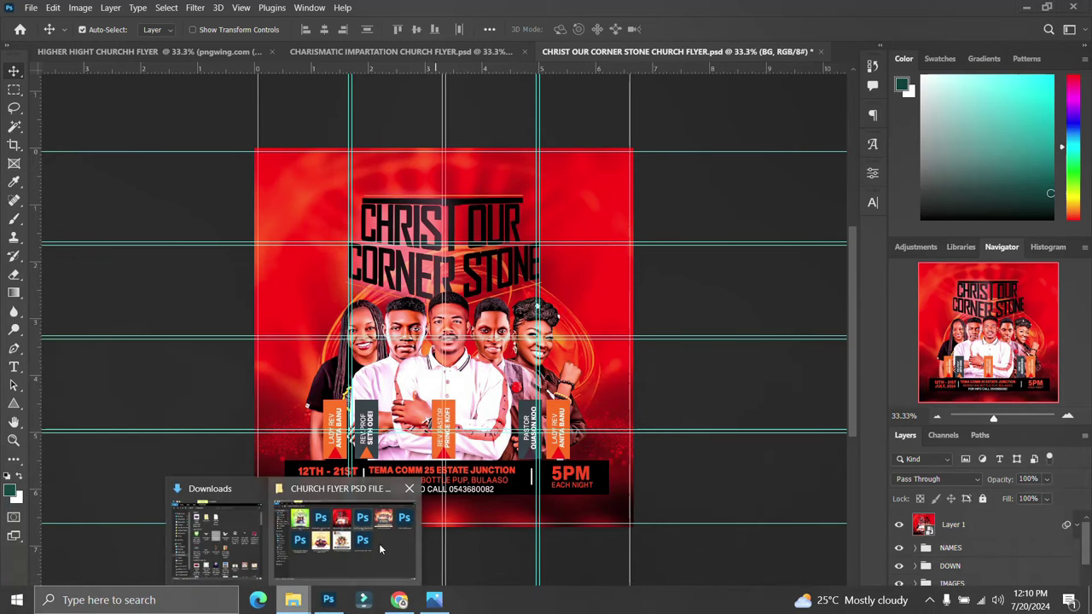
# Step: Open the CHURCH FLYER Faithfulness PSD from the CHURCH FLYER PSD FILE FOR SALE folder
pyautogui.moveTo(292, 600)
pyautogui.click(378, 543)
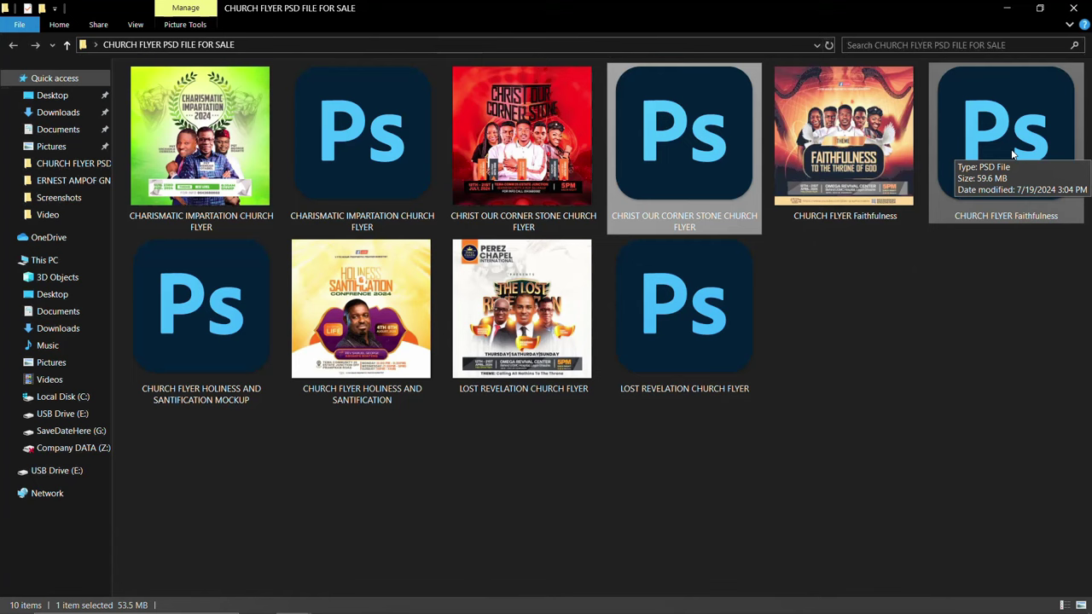
pyautogui.click(1013, 153)
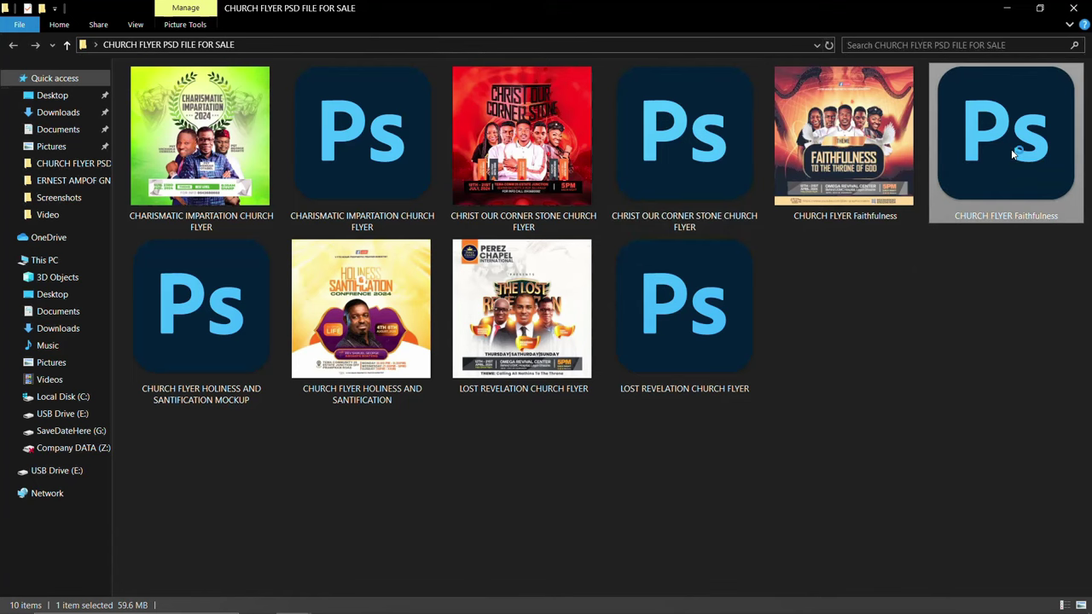
pyautogui.doubleClick(1012, 154)
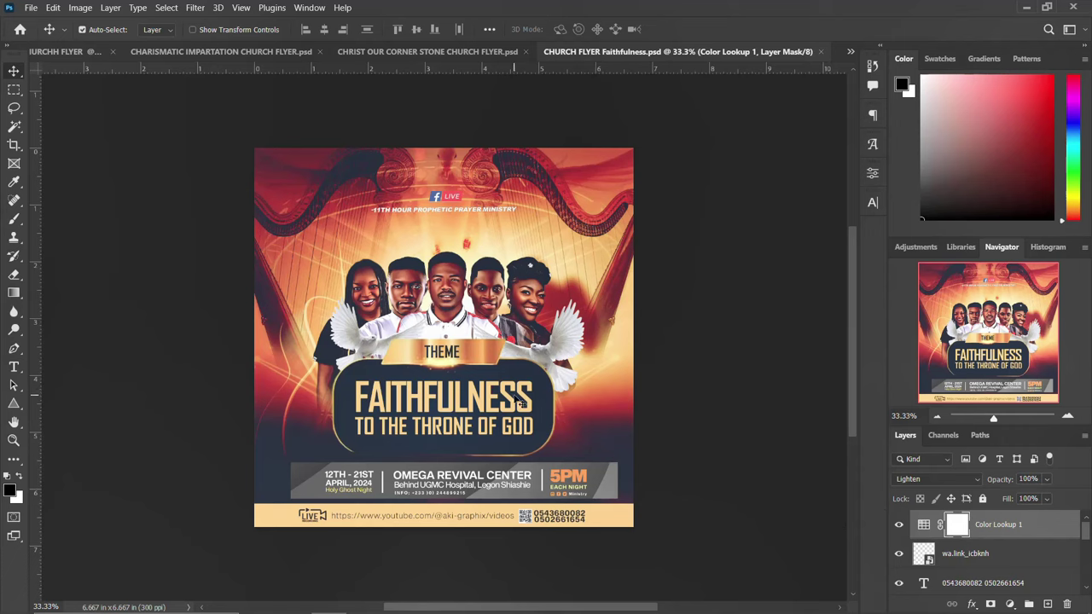
pyautogui.scroll(1, 518, 401)
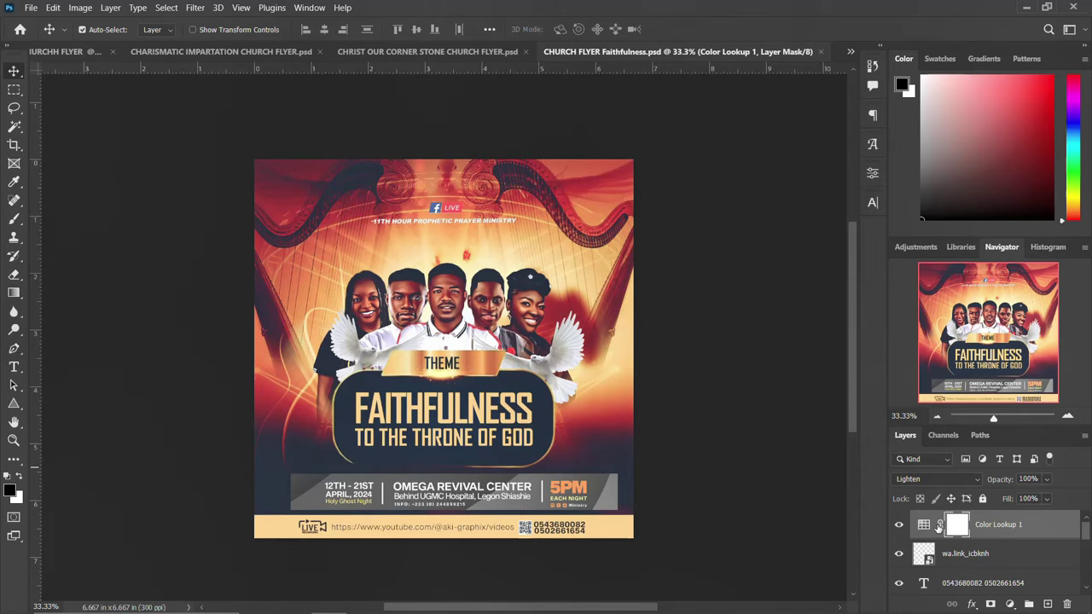
pyautogui.scroll(-3, 1002, 538)
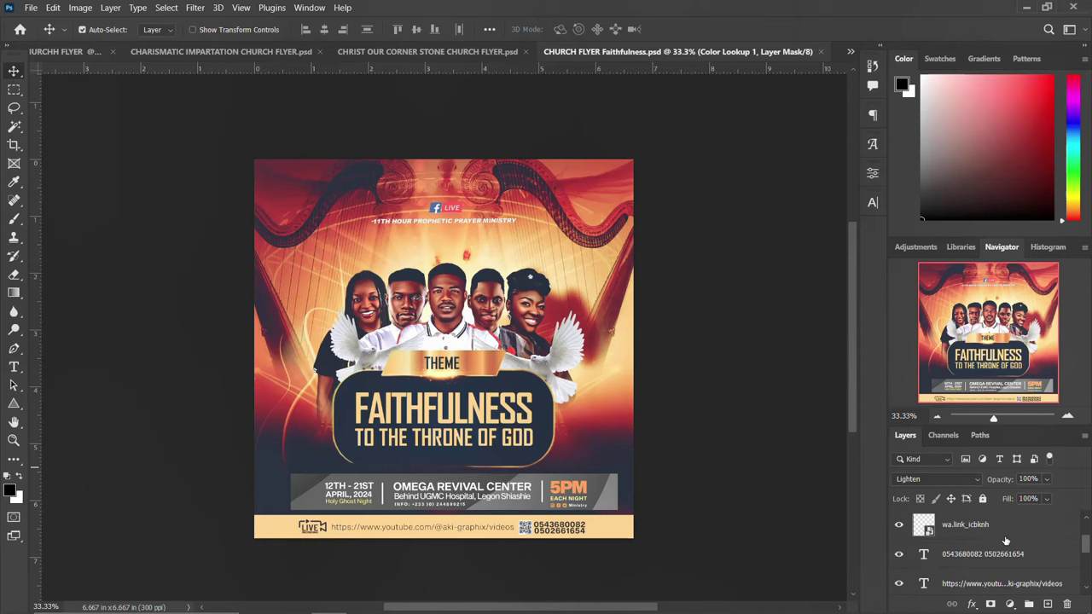
pyautogui.scroll(-2, 1004, 540)
pyautogui.scroll(-2, 1006, 542)
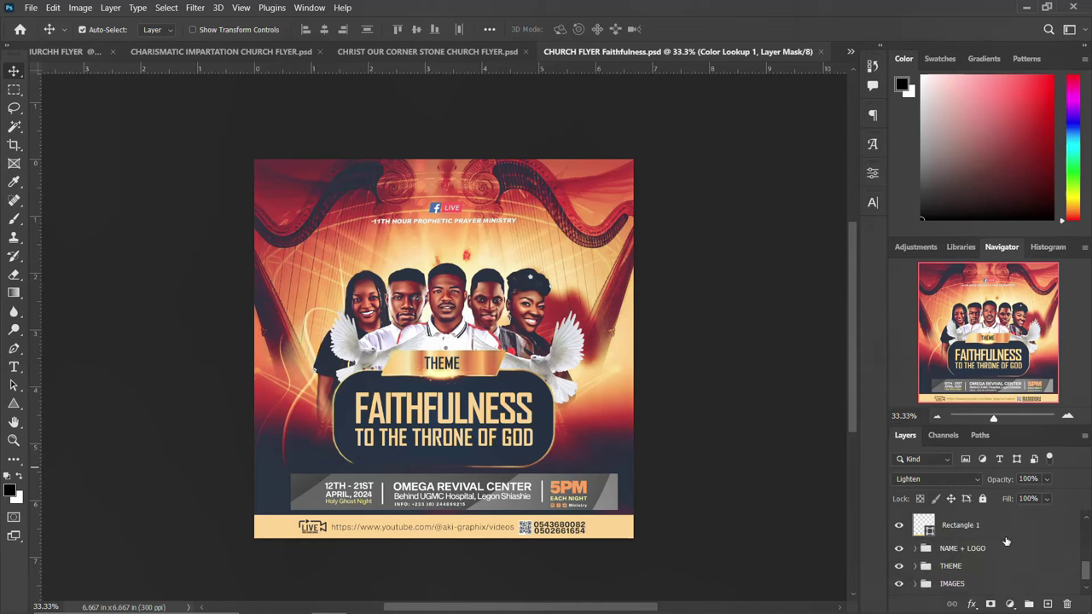
pyautogui.scroll(4, 1006, 539)
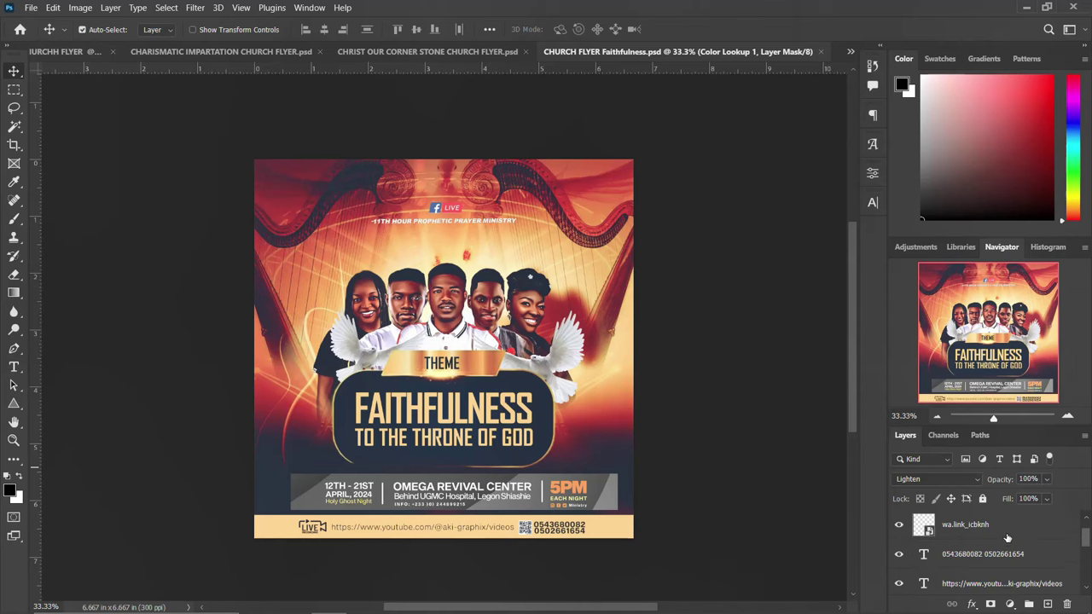
pyautogui.scroll(3, 1006, 540)
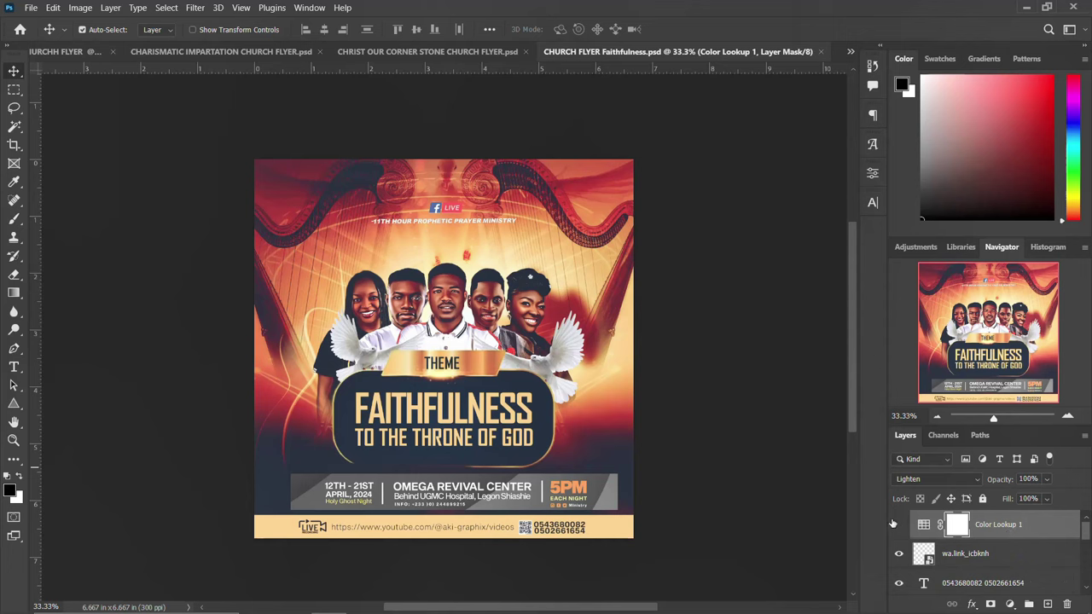
pyautogui.click(898, 524)
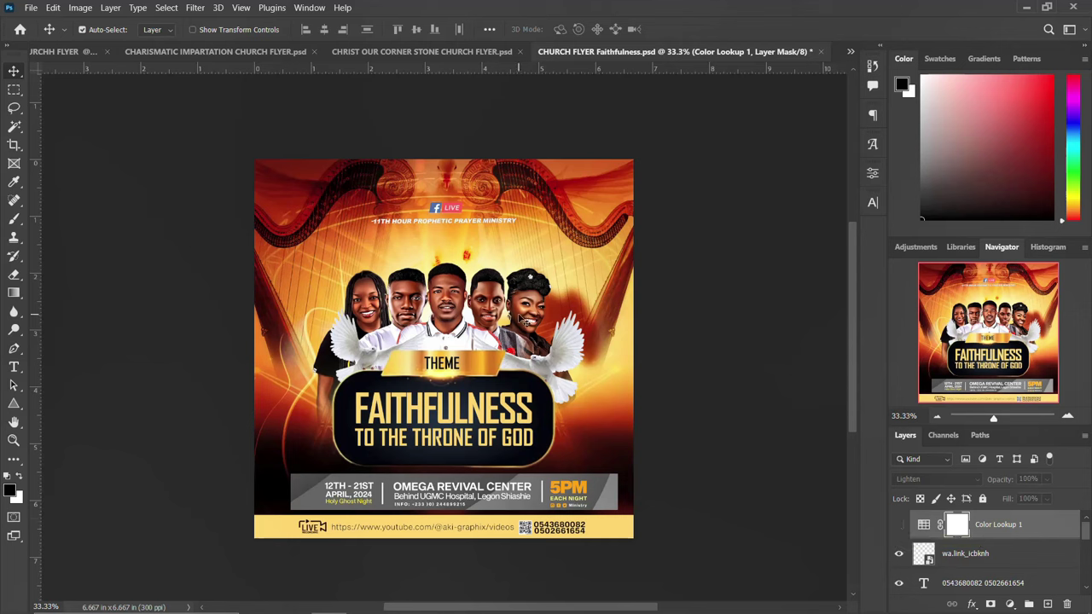
pyautogui.scroll(-2, 1029, 570)
pyautogui.scroll(-1, 1029, 570)
pyautogui.scroll(-1, 1029, 570)
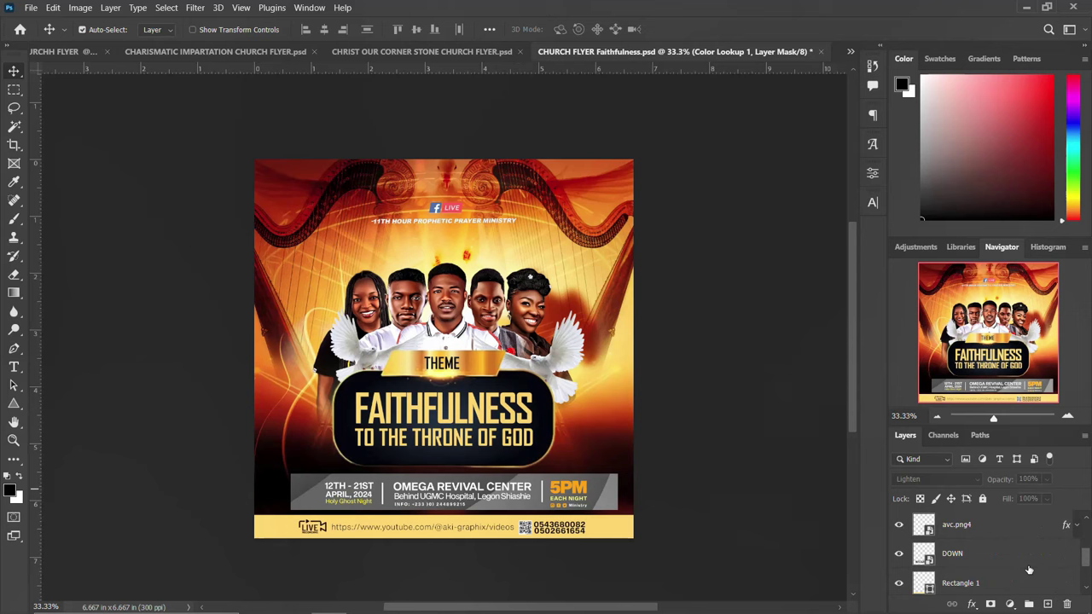
pyautogui.scroll(4, 1029, 570)
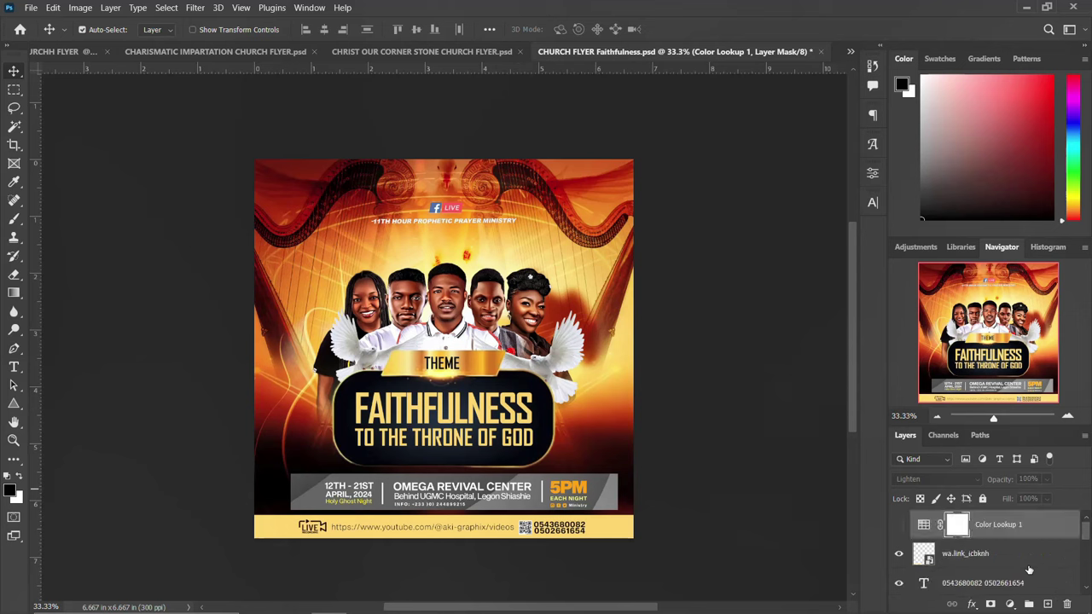
pyautogui.click(898, 526)
pyautogui.click(898, 525)
pyautogui.click(899, 555)
pyautogui.click(898, 554)
pyautogui.click(899, 526)
pyautogui.scroll(-1, 942, 530)
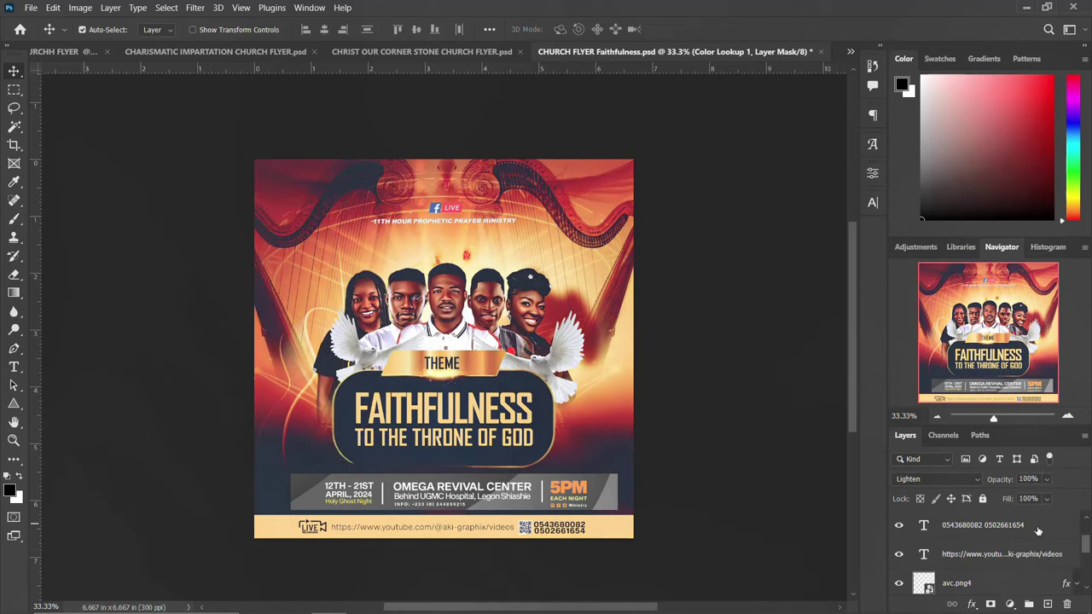
pyautogui.scroll(-1, 1033, 541)
pyautogui.scroll(-1, 1033, 544)
pyautogui.scroll(2, 1033, 543)
pyautogui.scroll(-1, 981, 532)
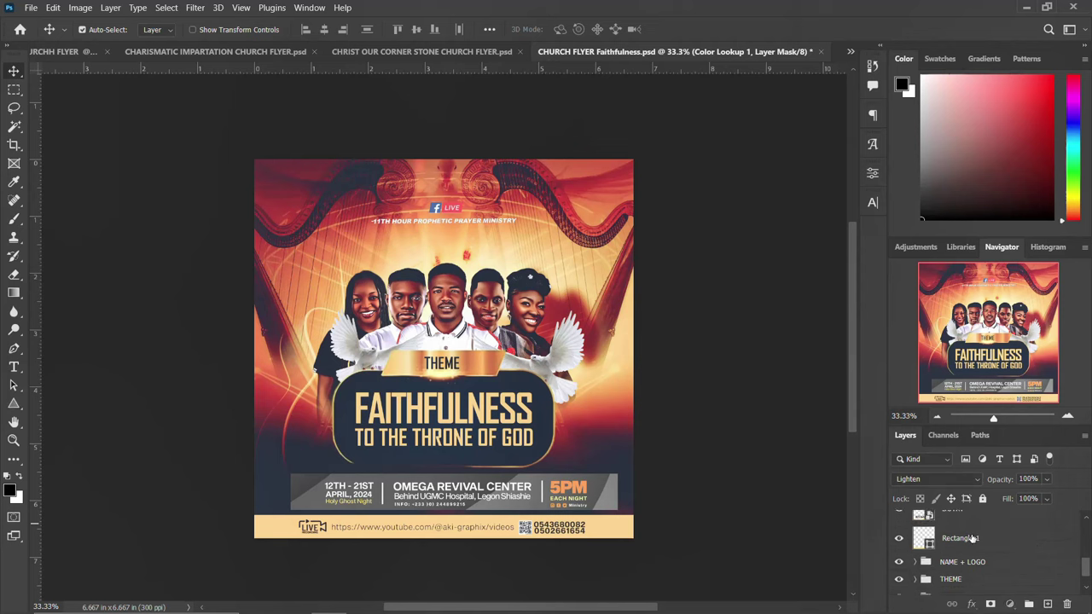
# Step: Group the top layers into Group 1 with Ctrl+G, then hide Group 1 and NAME + LOGO
pyautogui.click(973, 538)
pyautogui.hotkey('ctrl', 'g')
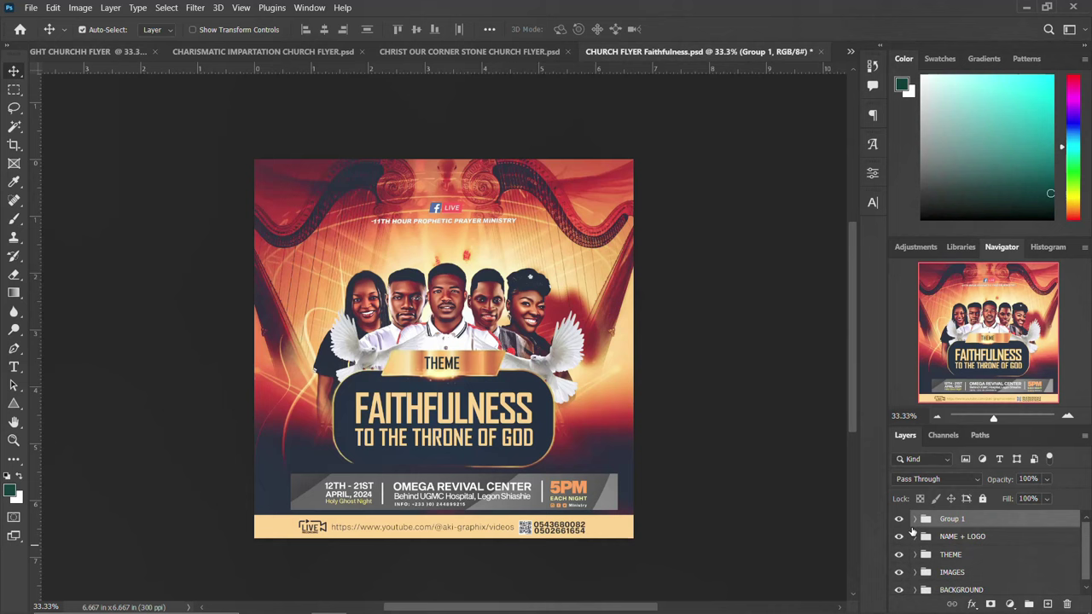
pyautogui.click(900, 520)
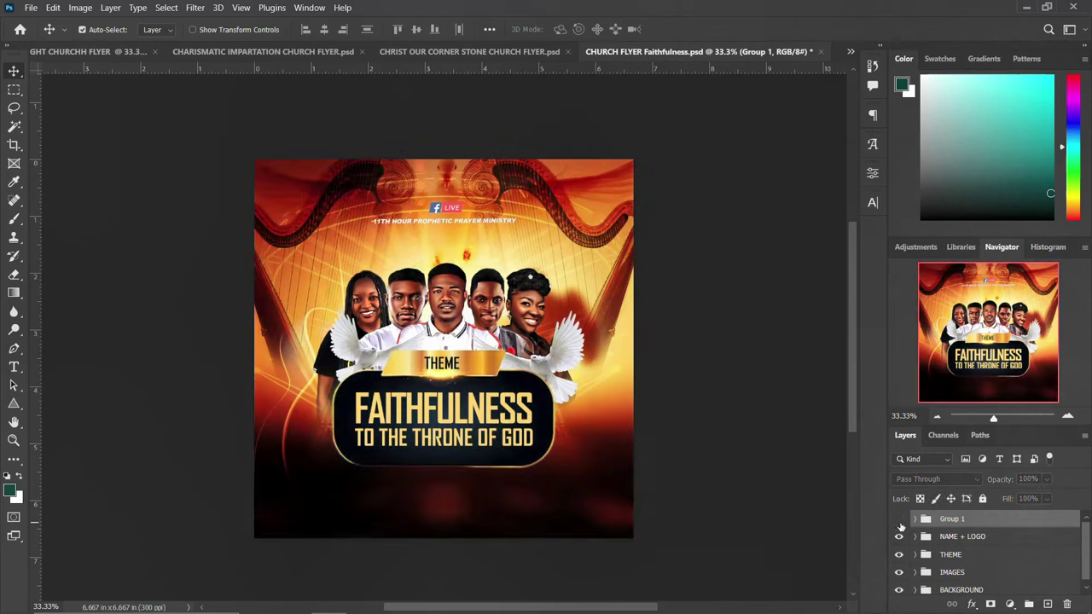
pyautogui.click(899, 537)
pyautogui.click(899, 536)
pyautogui.click(899, 537)
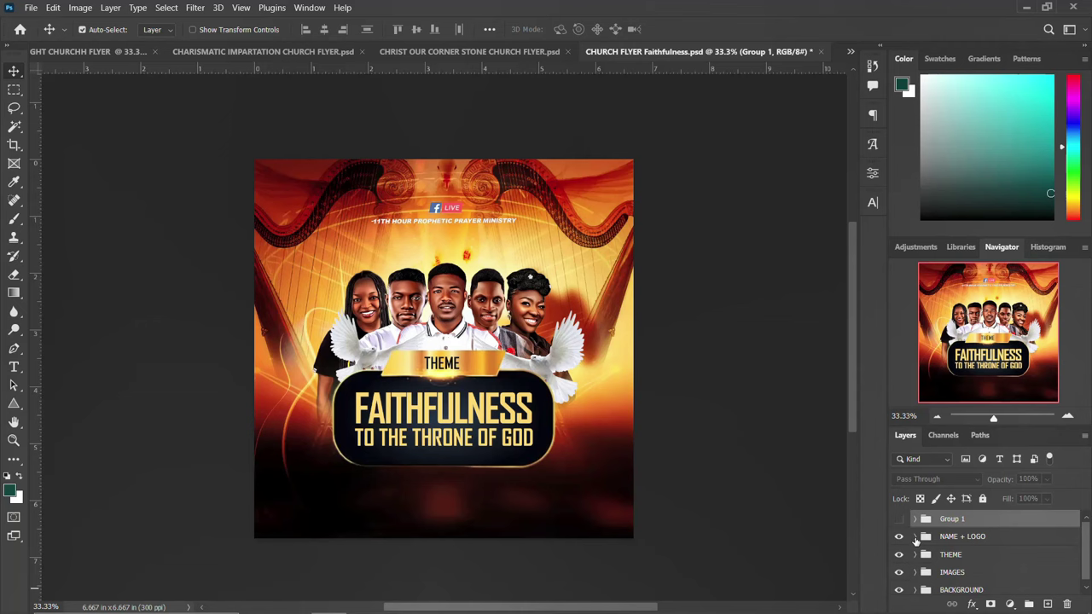
pyautogui.click(900, 538)
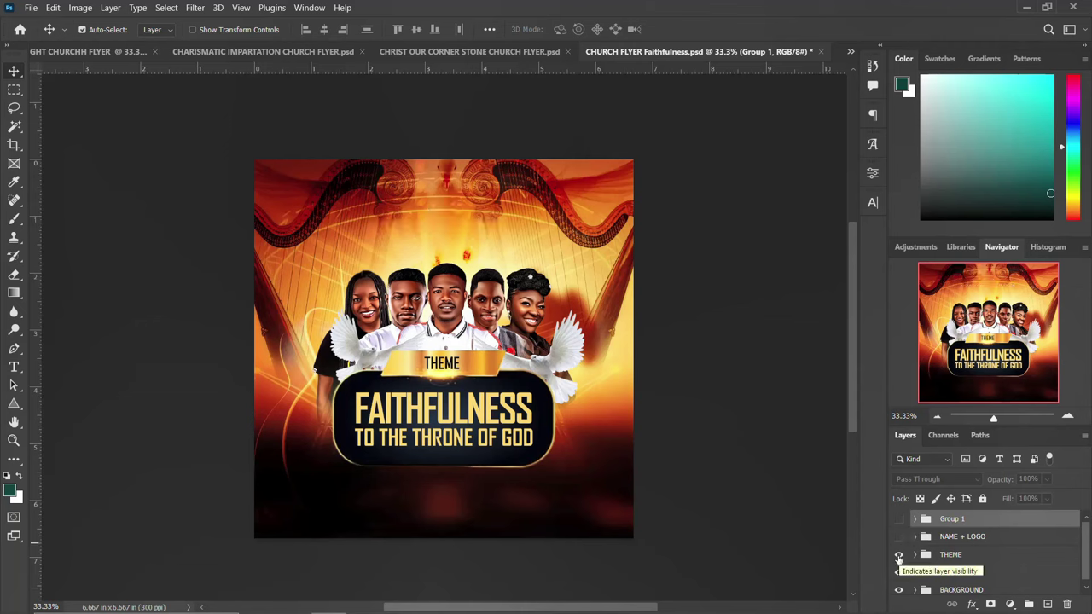
# Step: Compare the flyer with the THEME banner on and off, then expand THEME to view its text layers
pyautogui.click(898, 555)
pyautogui.click(899, 555)
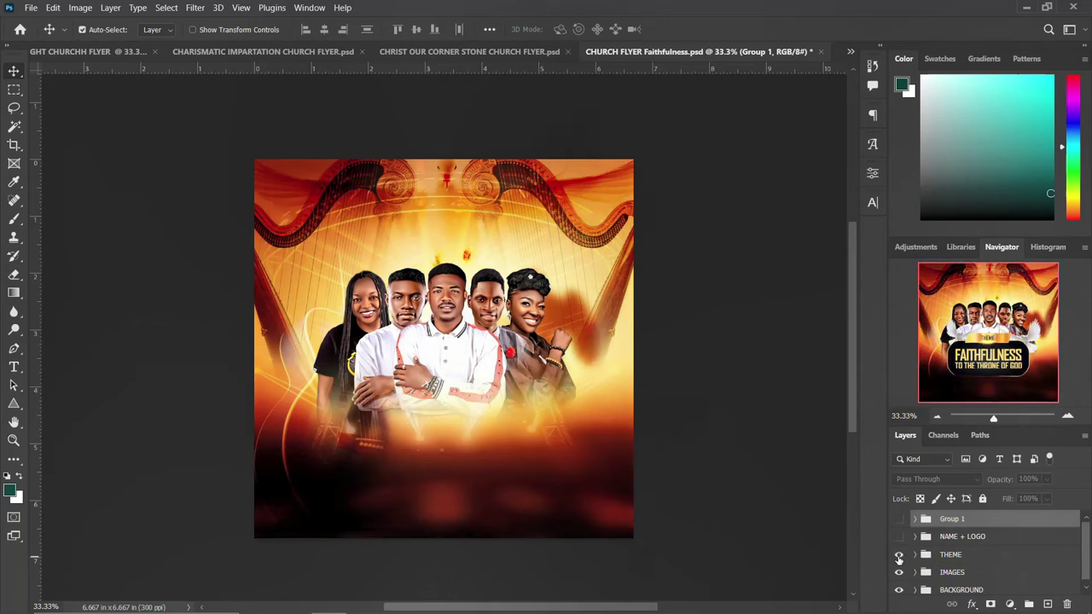
pyautogui.click(899, 555)
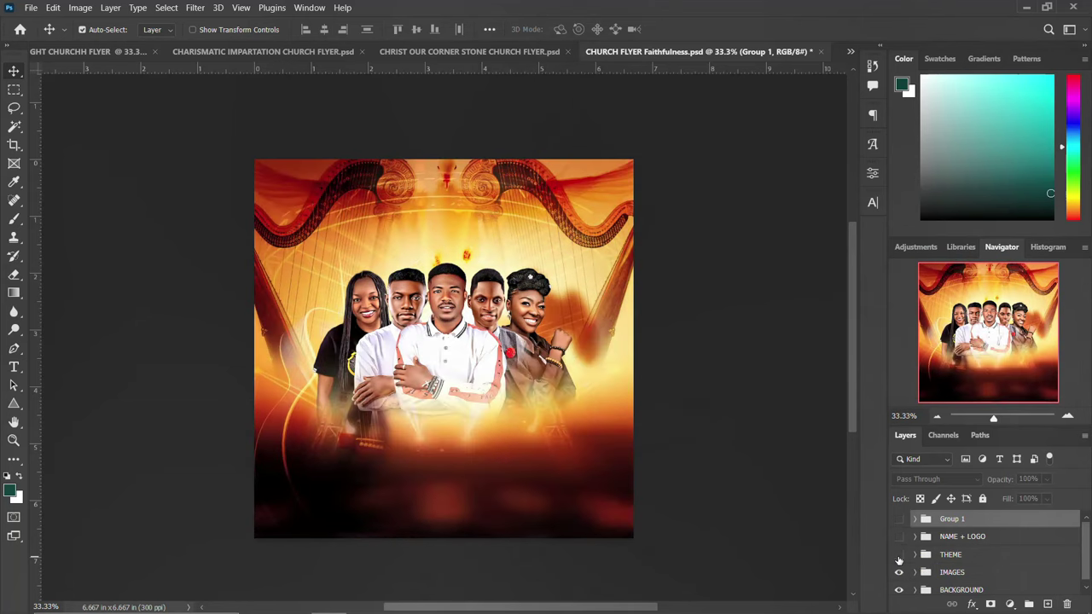
pyautogui.click(899, 555)
pyautogui.click(898, 555)
pyautogui.click(899, 556)
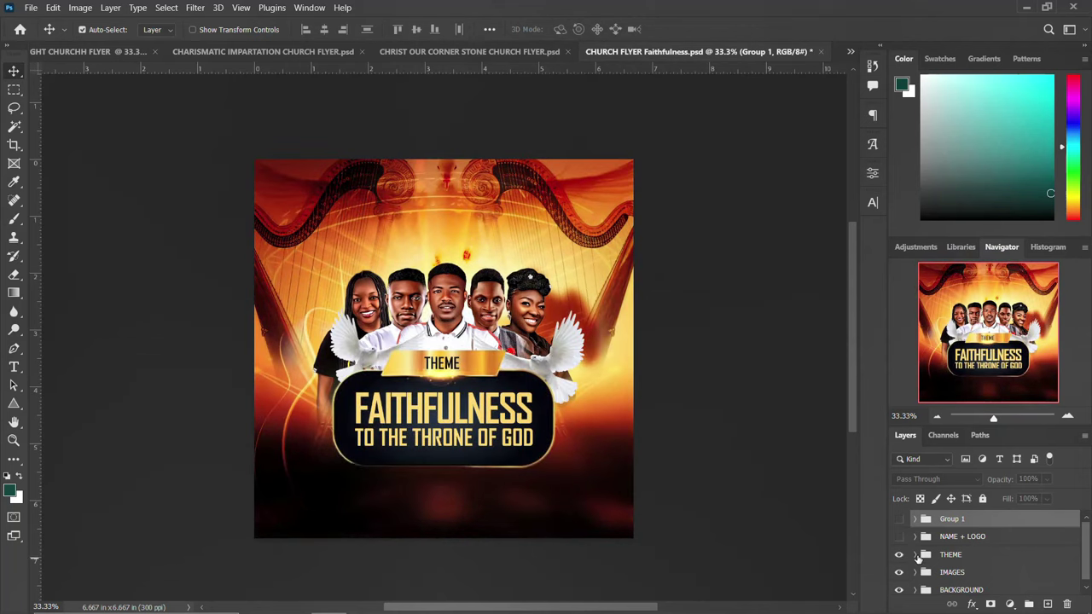
pyautogui.click(915, 555)
pyautogui.scroll(-1, 964, 563)
pyautogui.scroll(-1, 970, 565)
pyautogui.scroll(-1, 970, 565)
pyautogui.scroll(-1, 969, 566)
pyautogui.scroll(-1, 970, 565)
pyautogui.scroll(-1, 969, 565)
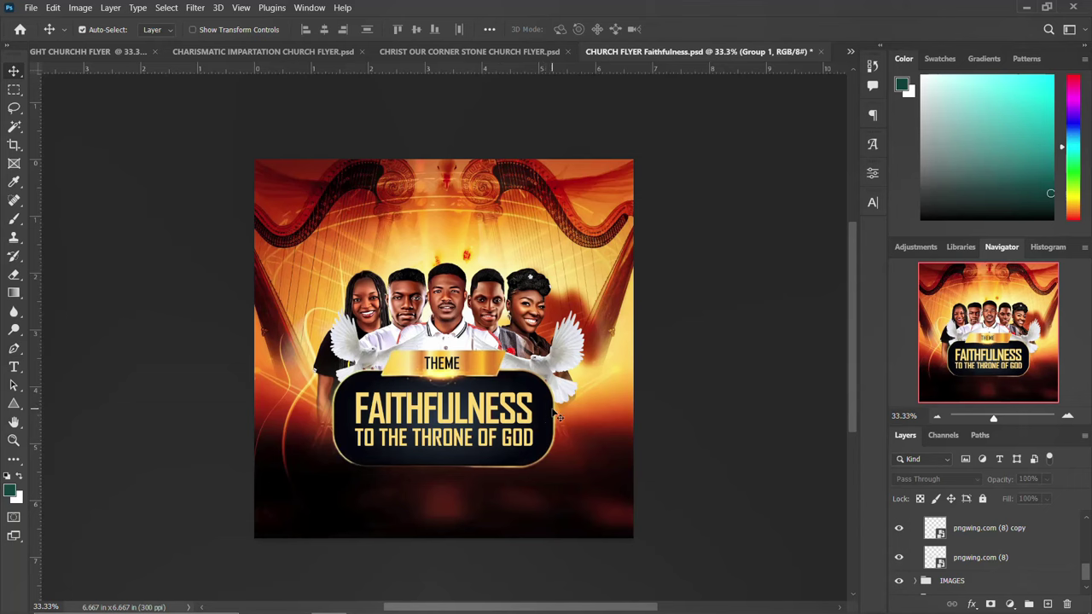
# Step: Toggle the TO THE THRONE OF GOD line's visibility, then enter and commit its text edit
pyautogui.scroll(2, 972, 551)
pyautogui.scroll(2, 968, 546)
pyautogui.scroll(2, 966, 543)
pyautogui.scroll(1, 965, 552)
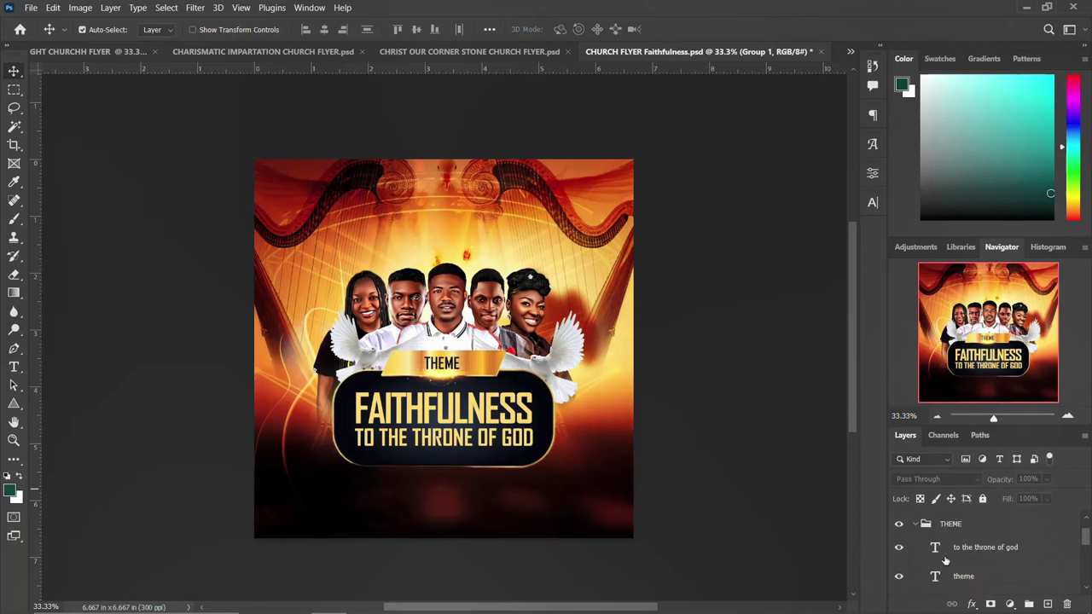
pyautogui.click(898, 547)
pyautogui.click(899, 548)
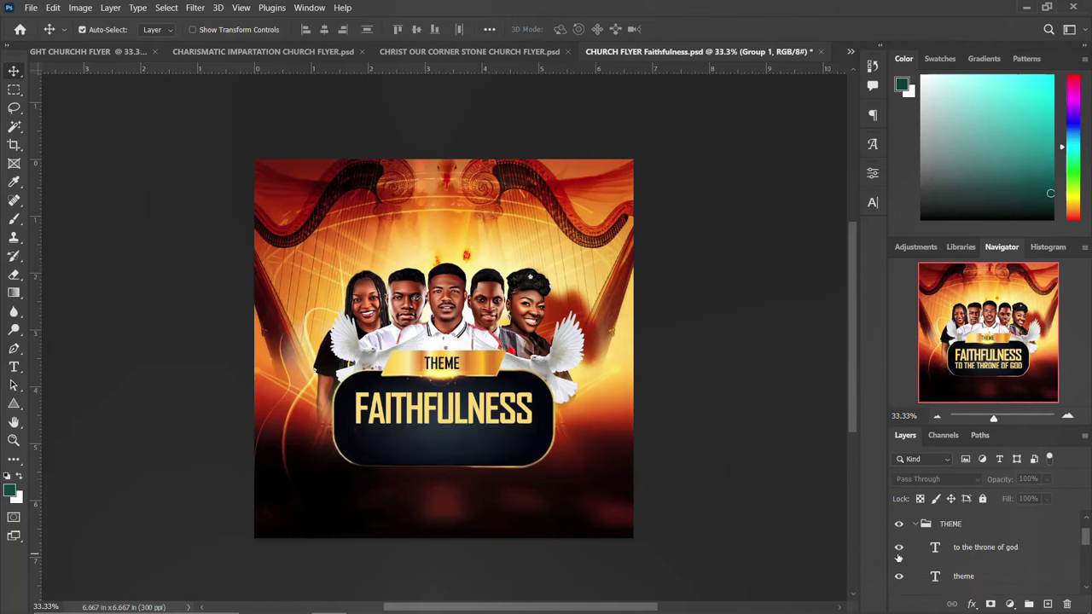
pyautogui.doubleClick(936, 550)
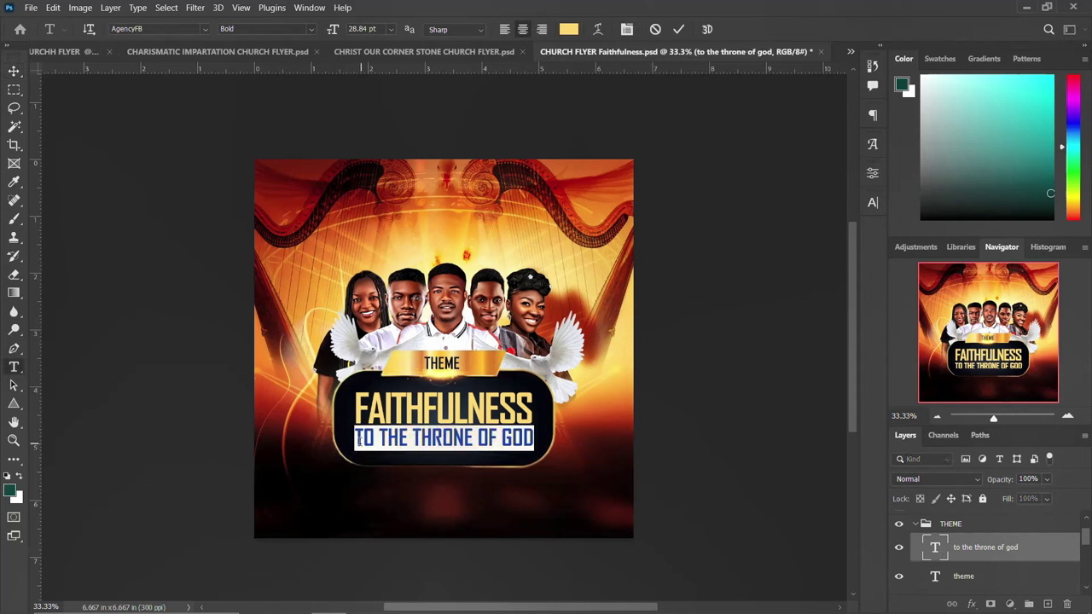
pyautogui.moveTo(356, 437); pyautogui.dragTo(546, 436)
pyautogui.hotkey('ctrl', 'h')
pyautogui.hotkey('ctrl', 'Return')
pyautogui.press('v')
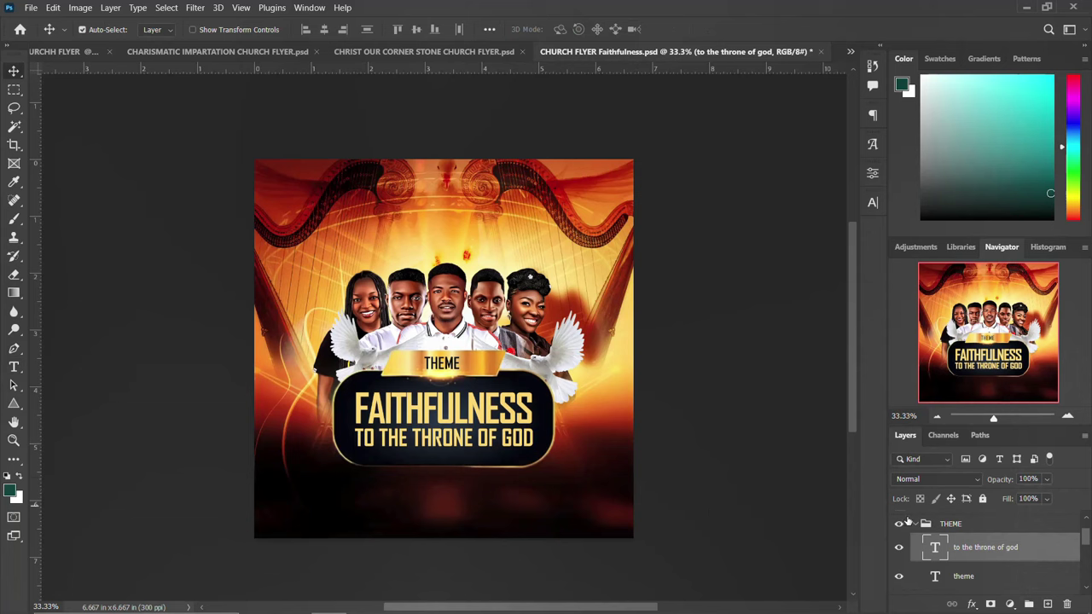
# Step: Check the character settings of the subtitle and the FAITHFULNESS title layer
pyautogui.click(874, 202)
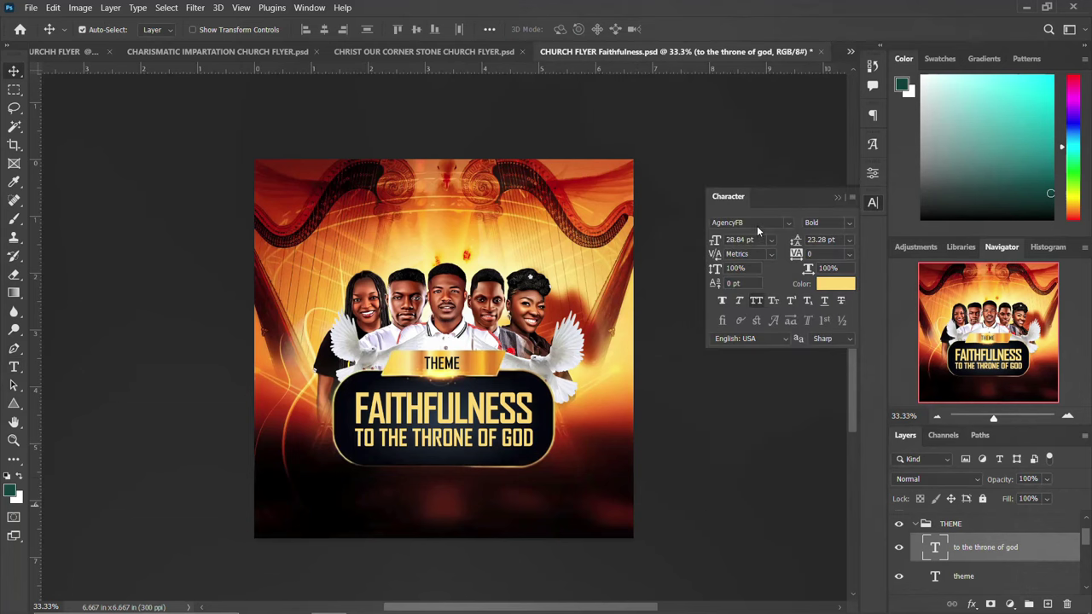
pyautogui.click(872, 205)
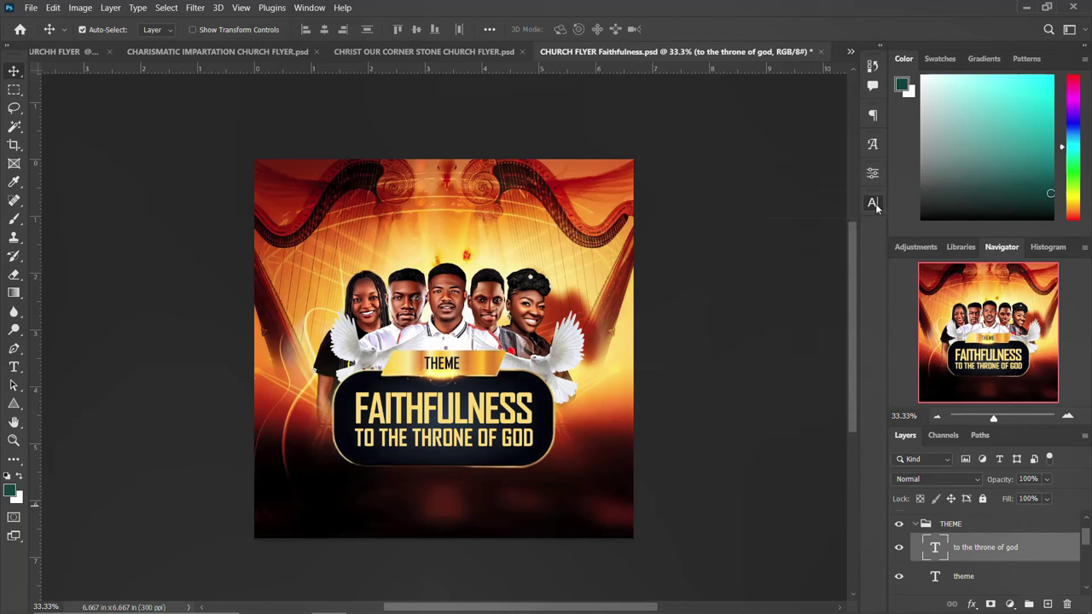
pyautogui.click(462, 407)
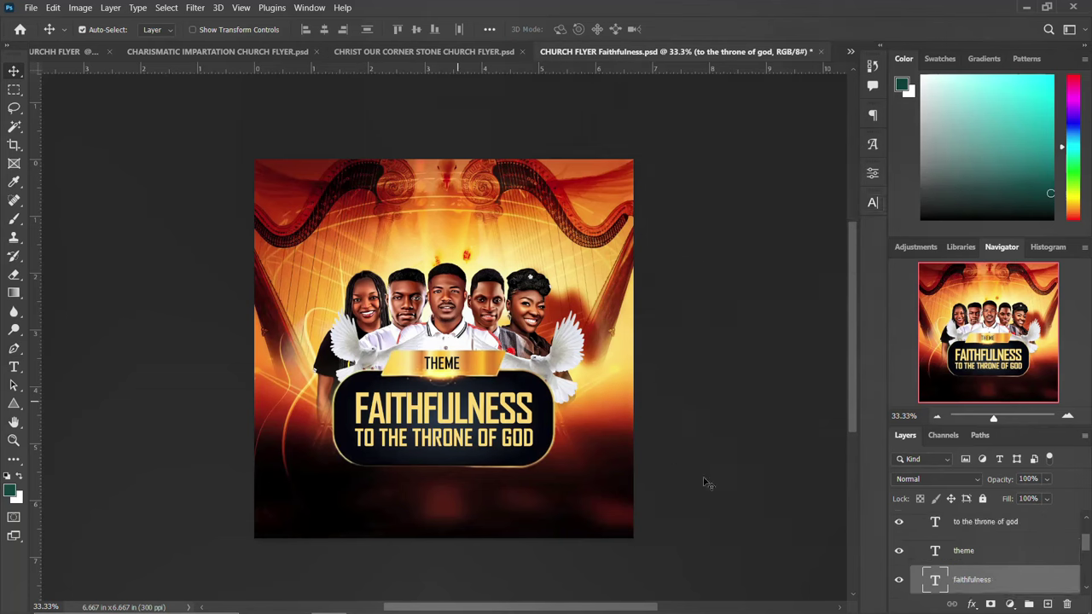
pyautogui.click(873, 205)
pyautogui.click(873, 204)
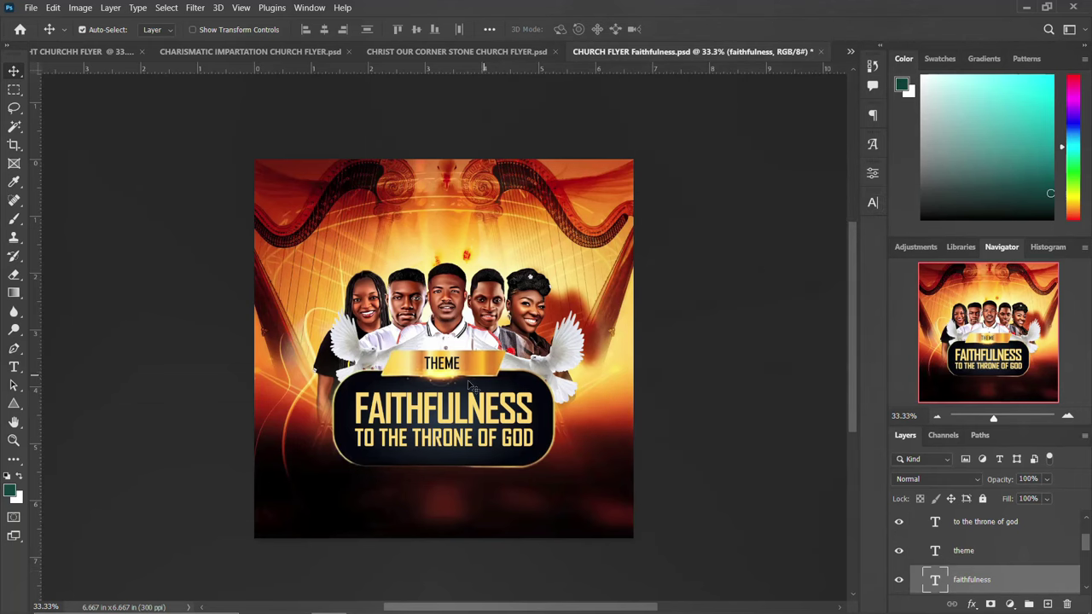
pyautogui.scroll(2, 928, 554)
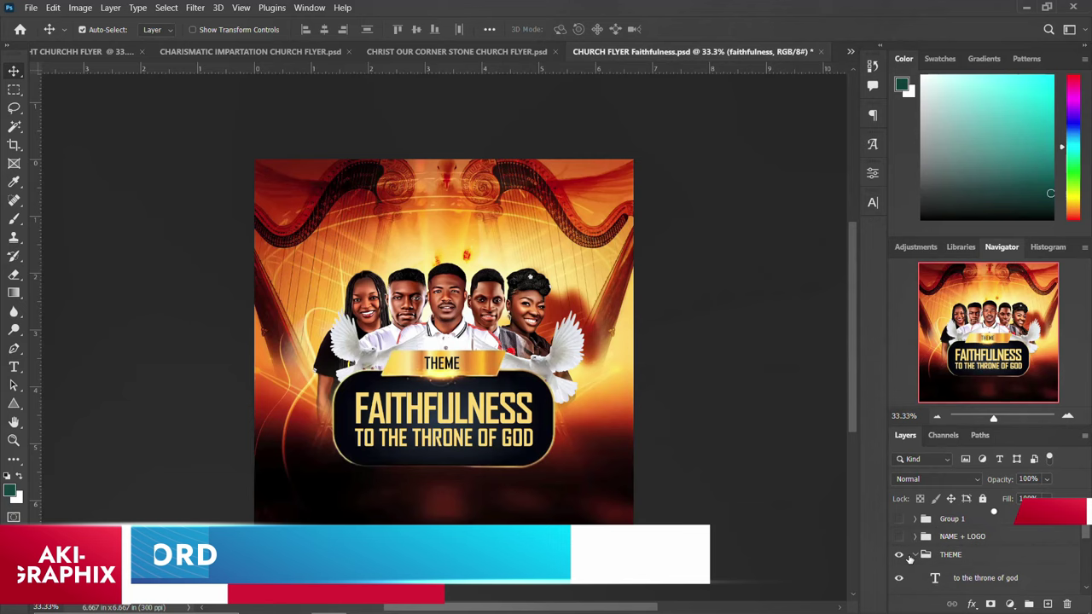
# Step: Hide the THEME title plaque and the IMAGES people photos
pyautogui.click(964, 555)
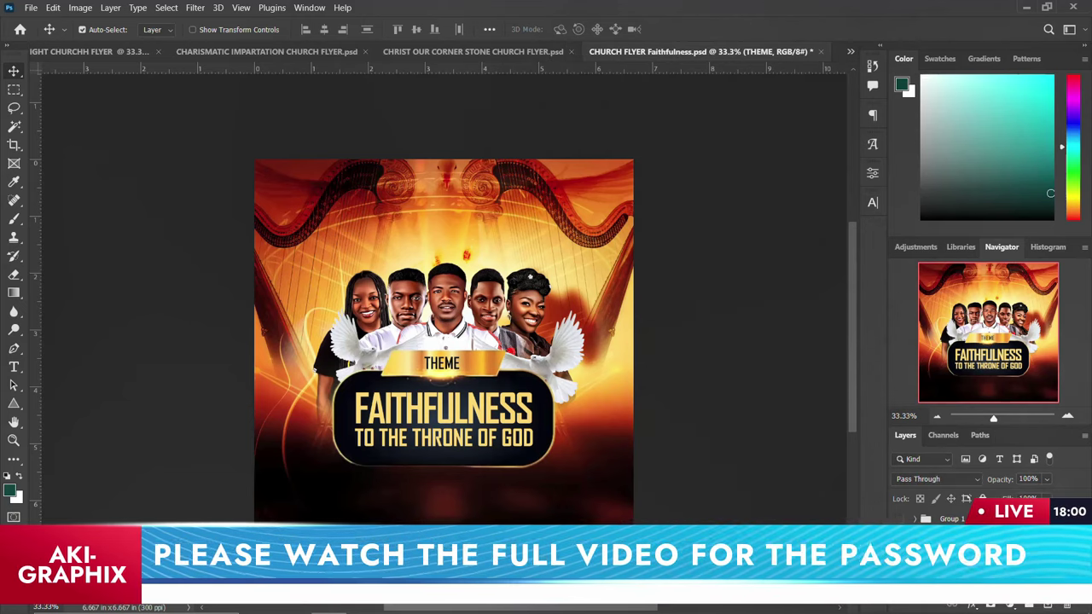
pyautogui.click(904, 554)
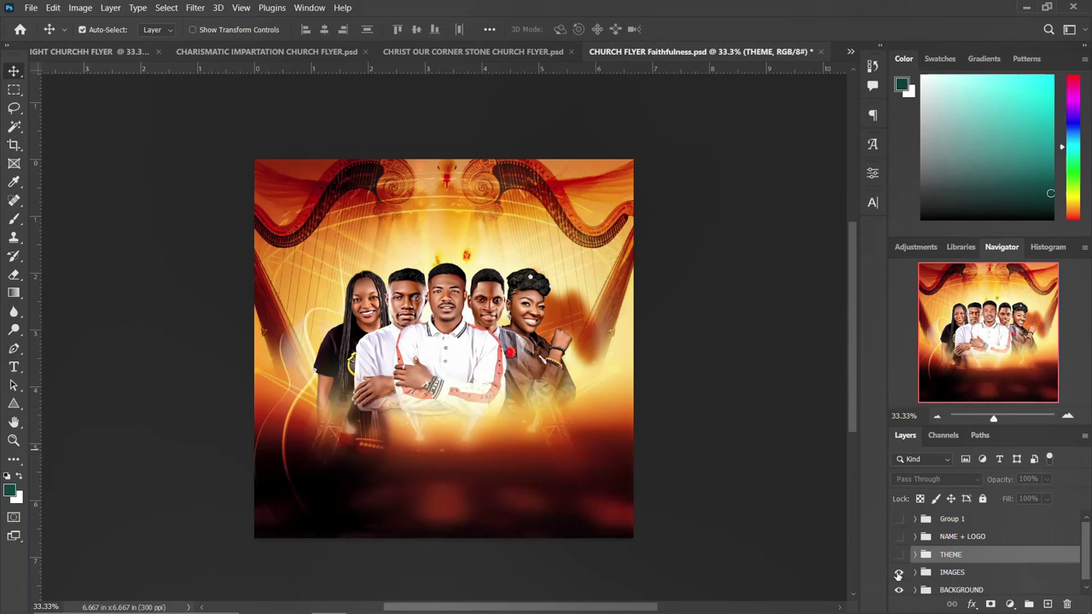
pyautogui.click(898, 576)
pyautogui.click(897, 576)
pyautogui.scroll(-1, 920, 575)
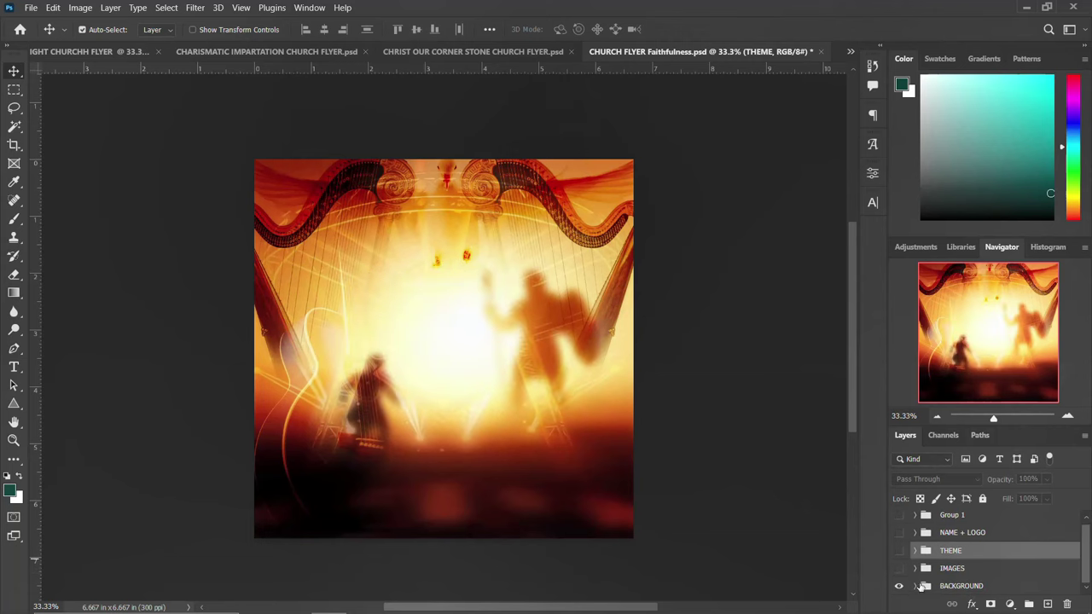
# Step: Expand the BACKGROUND group and zoom the artwork to 50%, then back to 33.33%
pyautogui.click(915, 586)
pyautogui.scroll(-3, 930, 580)
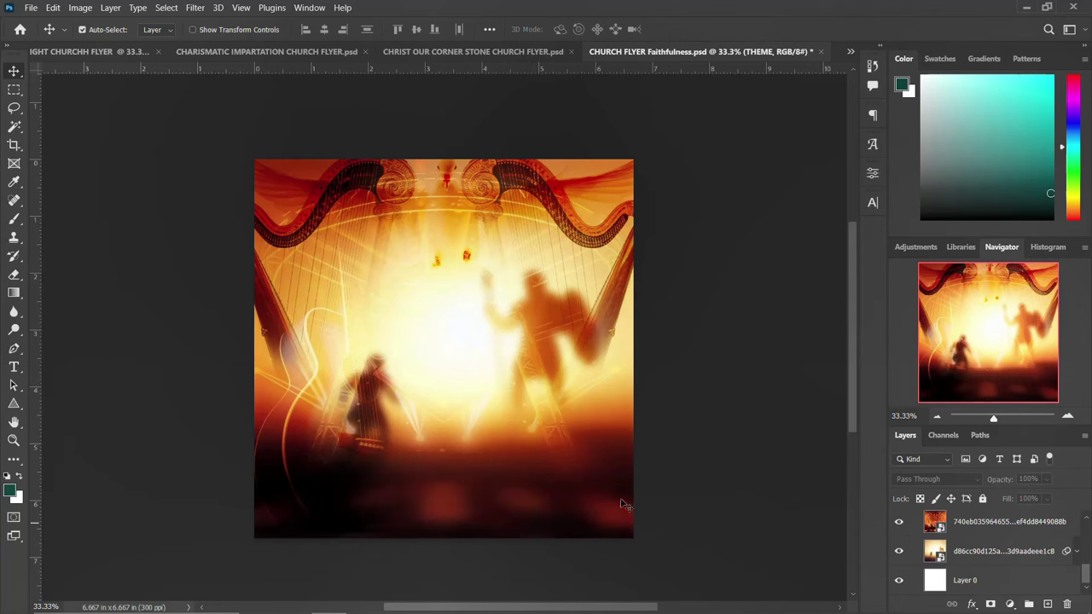
pyautogui.scroll(1, 474, 383)
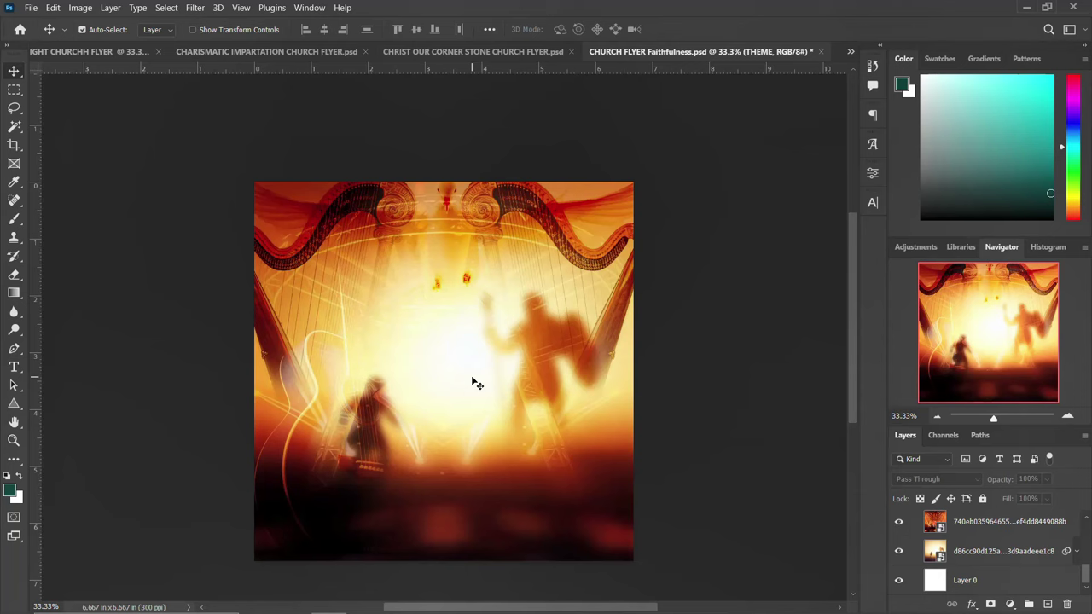
pyautogui.hotkey('ctrl', '+')
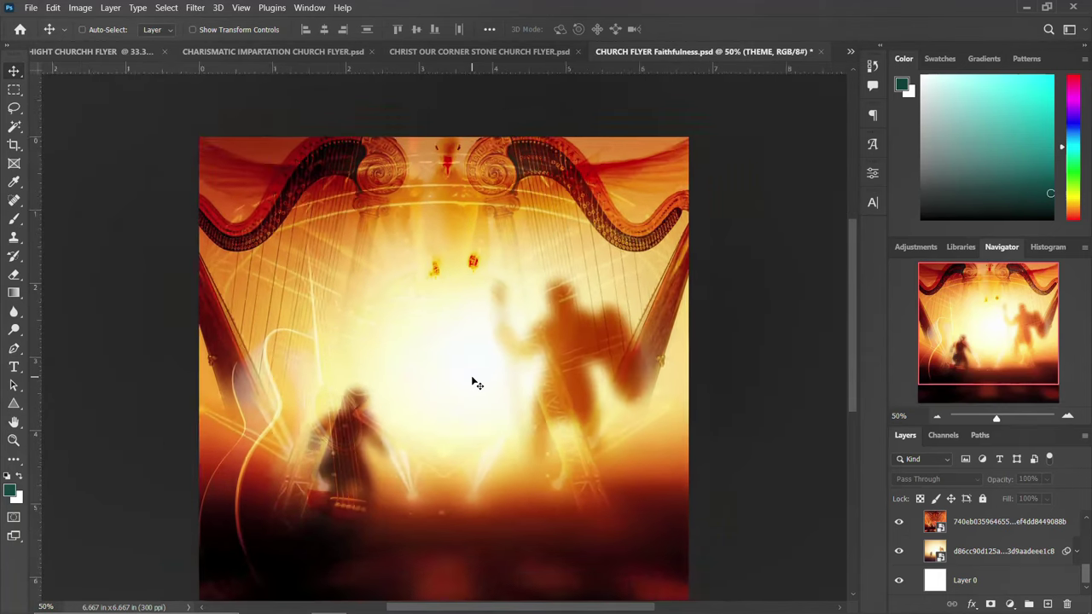
pyautogui.hotkey('ctrl', '-')
pyautogui.scroll(-2, 475, 382)
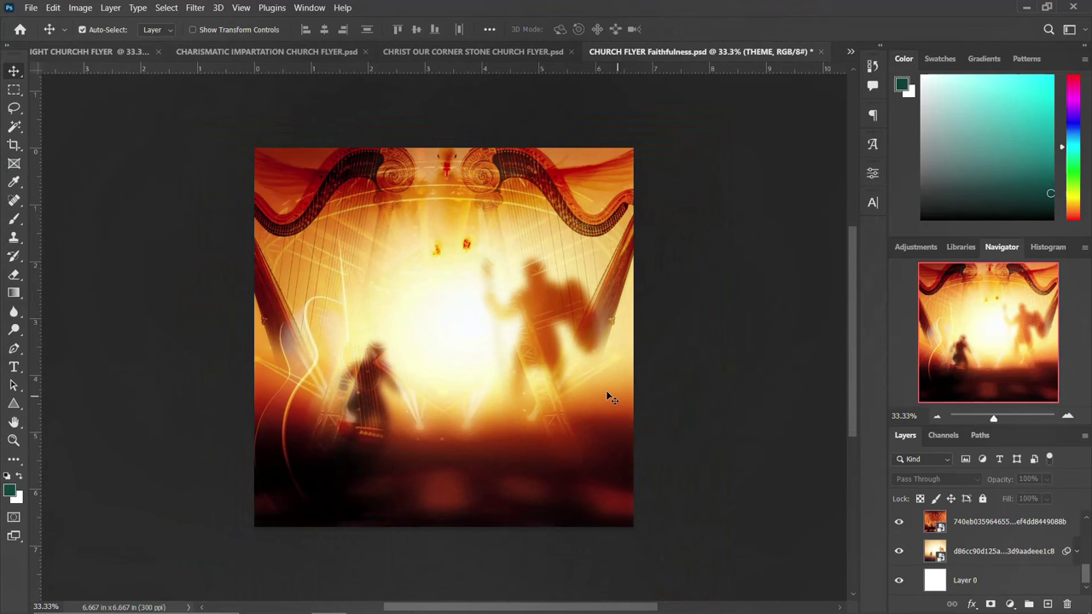
# Step: Inspect the BACKGROUND layers: Layer 0, pngwing.com (10), Linear Burn copy, Soft Light. Then collapse the group
pyautogui.click(954, 581)
pyautogui.click(988, 552)
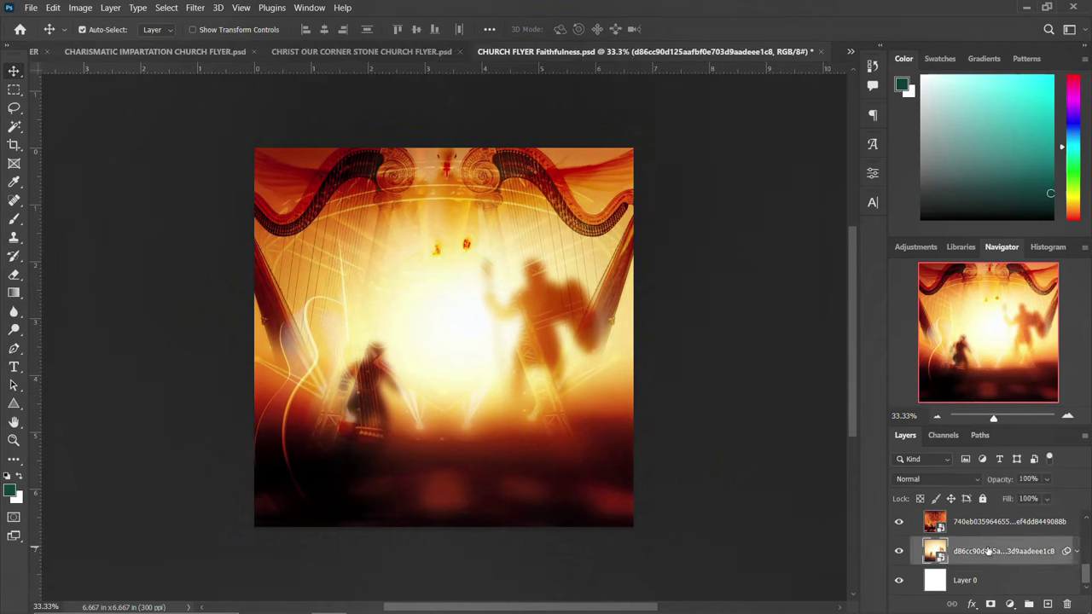
pyautogui.scroll(1, 988, 552)
pyautogui.click(988, 557)
pyautogui.click(983, 531)
pyautogui.scroll(-2, 983, 536)
pyautogui.scroll(-2, 983, 536)
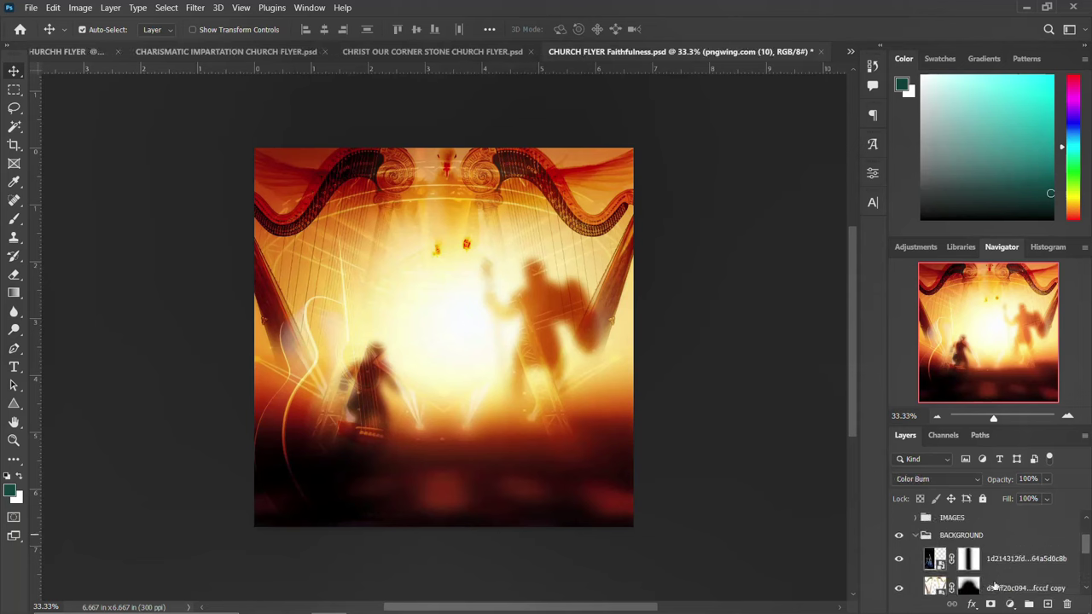
pyautogui.click(994, 578)
pyautogui.click(1005, 553)
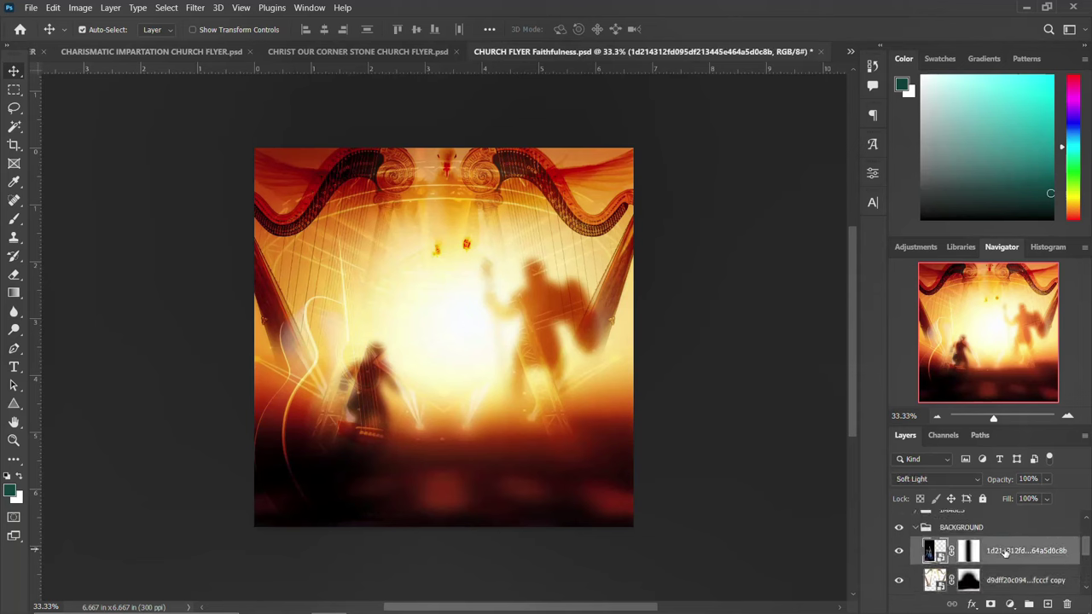
pyautogui.click(915, 529)
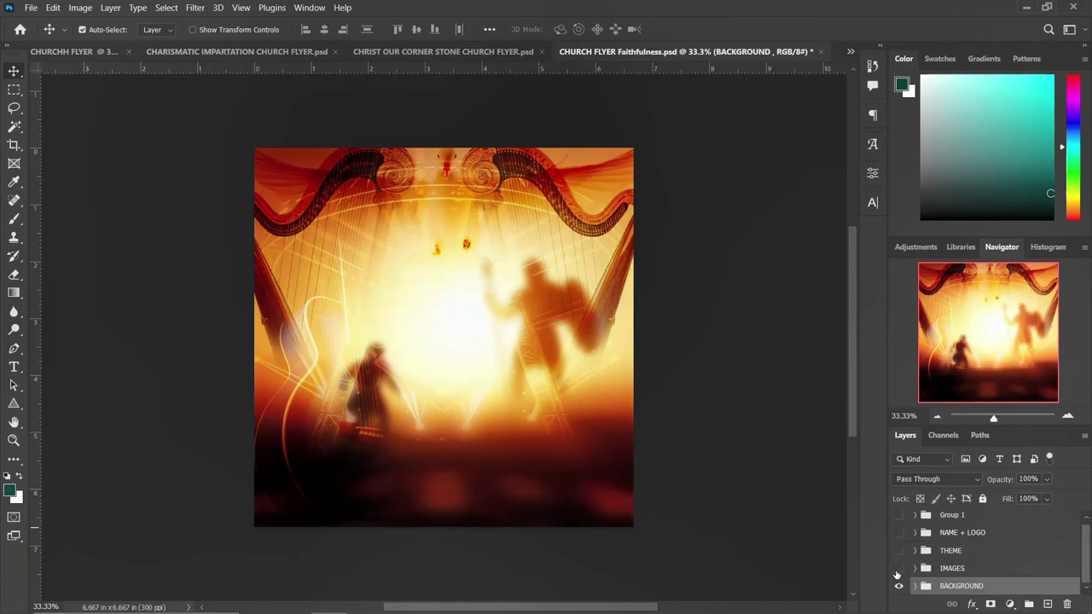
# Step: Toggle the BACKGROUND artwork and turn IMAGES, THEME, NAME + LOGO and Group 1 back on
pyautogui.click(899, 587)
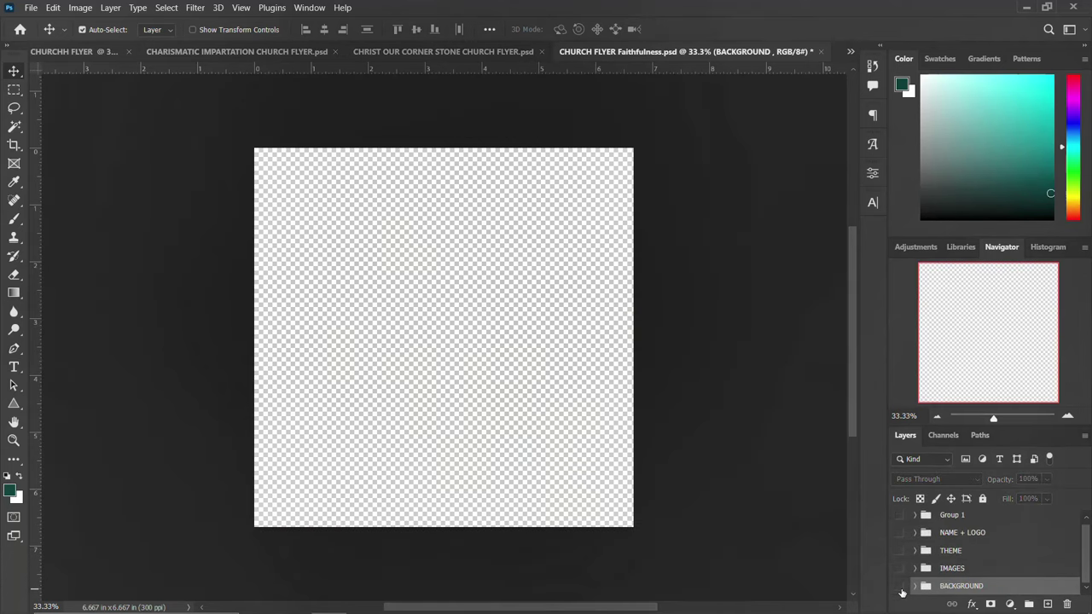
pyautogui.click(900, 588)
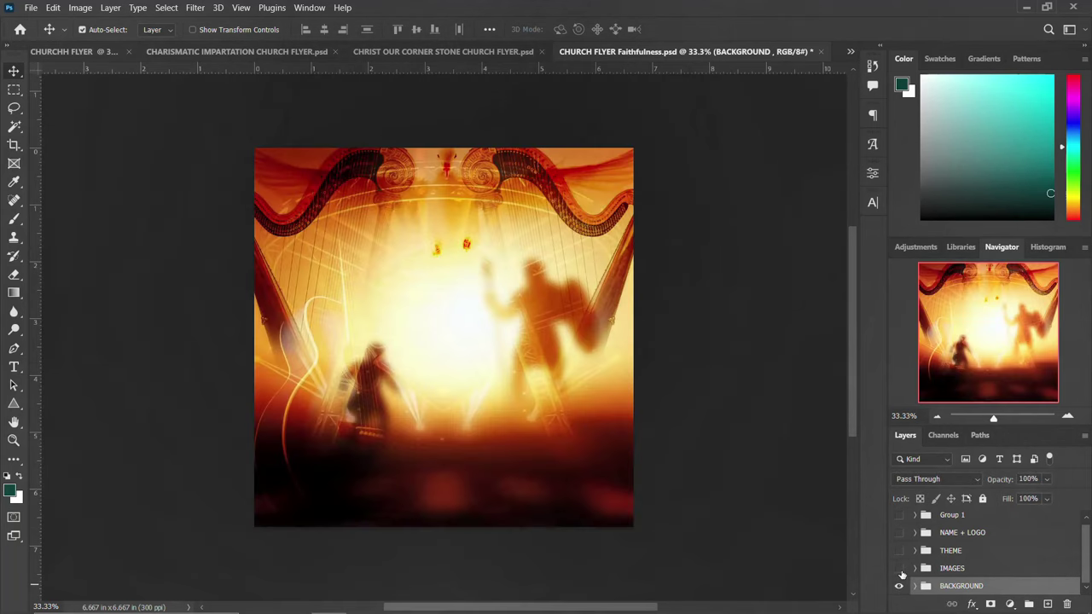
pyautogui.click(899, 569)
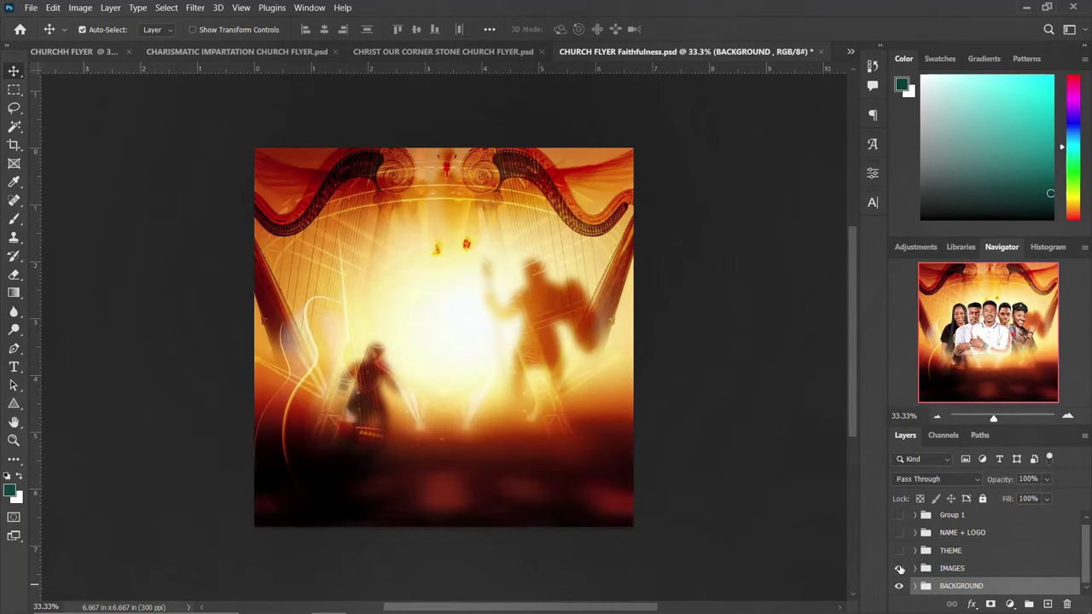
pyautogui.click(899, 551)
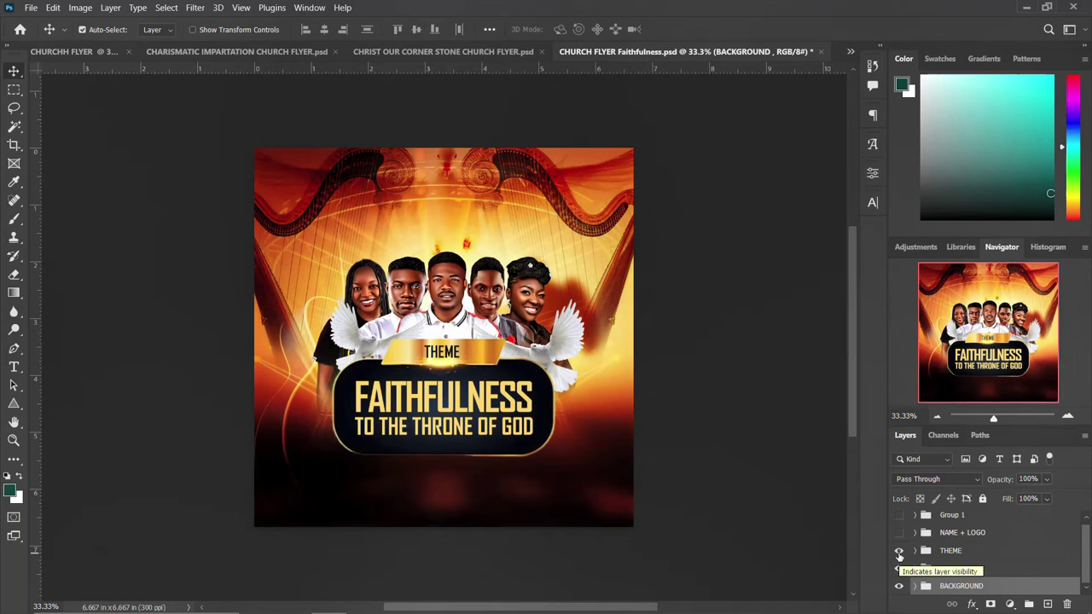
pyautogui.click(899, 533)
pyautogui.click(899, 515)
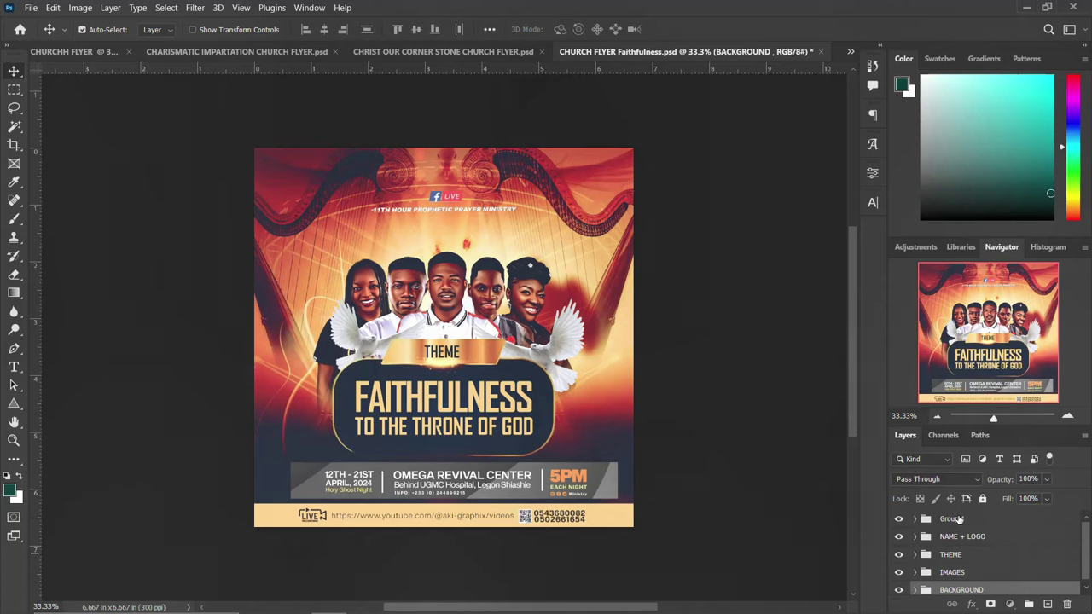
pyautogui.click(960, 521)
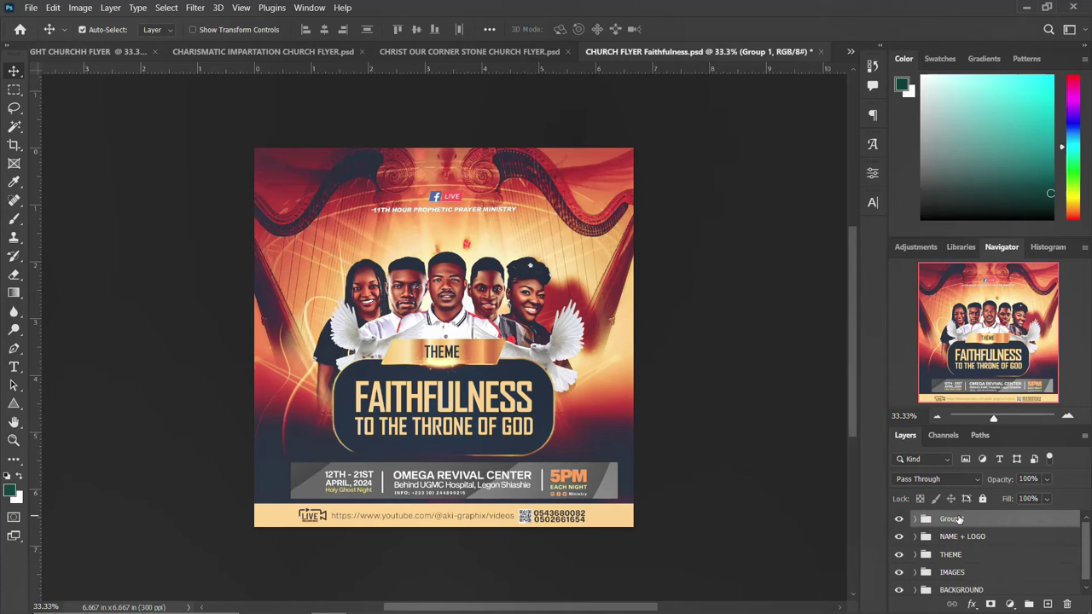
# Step: Stamp the visible flyer into Layer 2, convert it to a Smart Object, and apply the Camera Raw Filter
pyautogui.press('ctrl')
pyautogui.hotkey('ctrl', 'shift', 'alt', 'e')
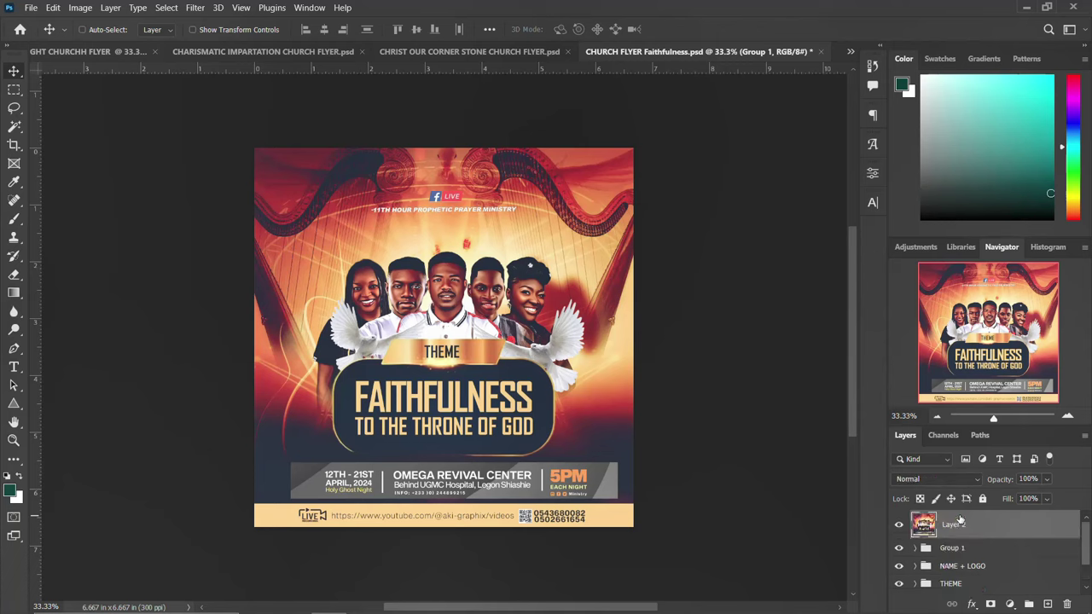
pyautogui.rightClick(987, 526)
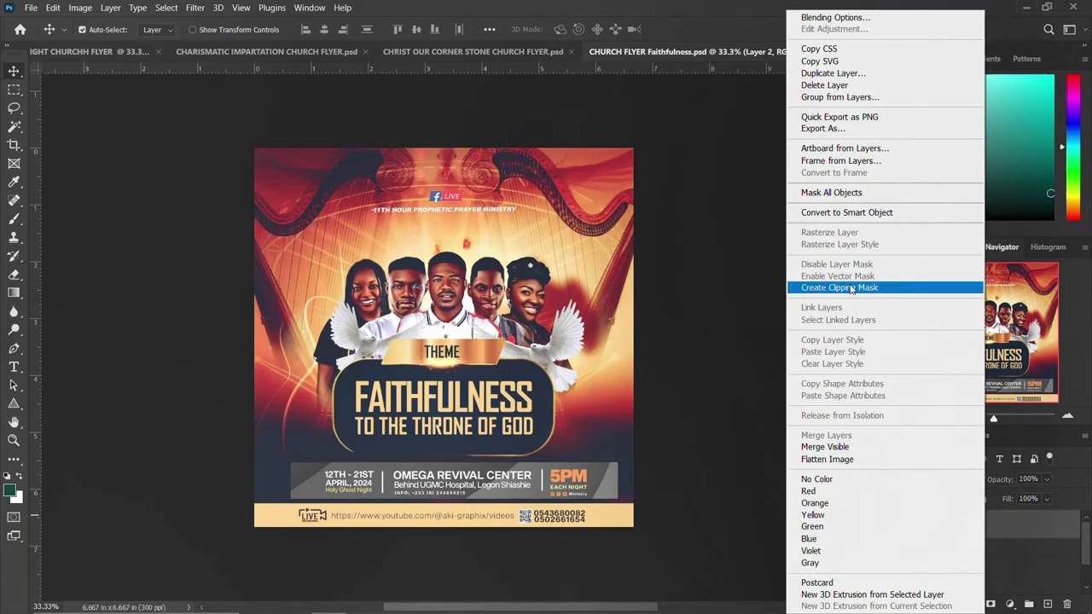
pyautogui.click(872, 213)
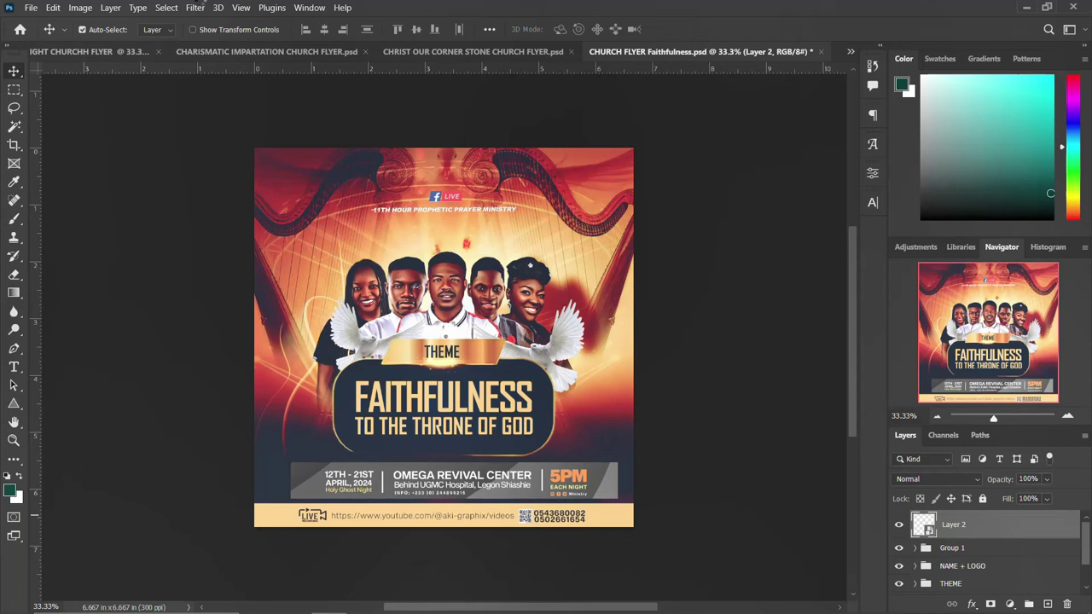
pyautogui.click(194, 8)
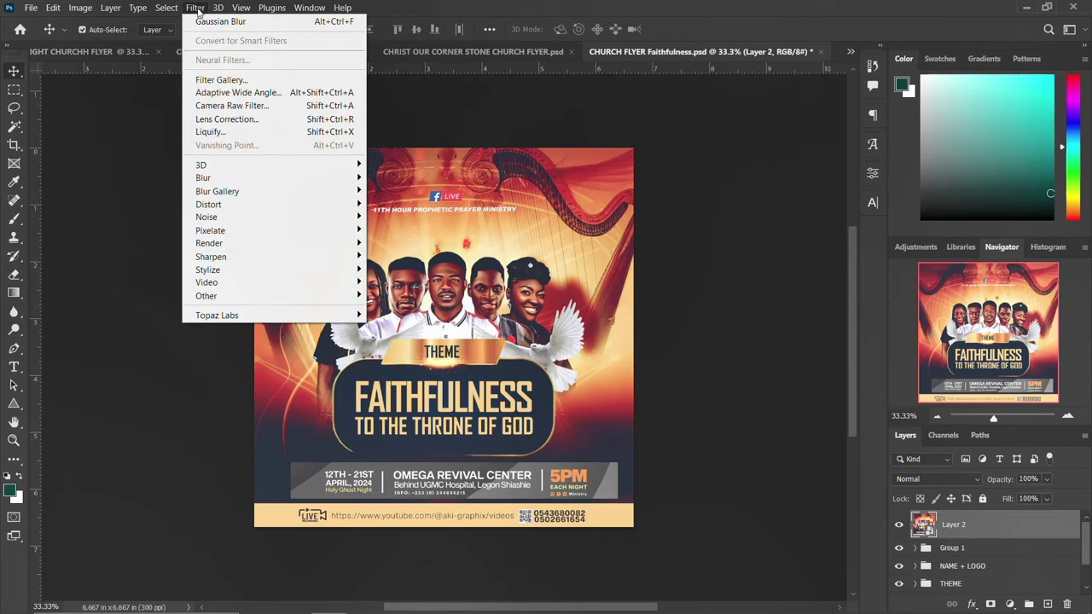
pyautogui.click(226, 106)
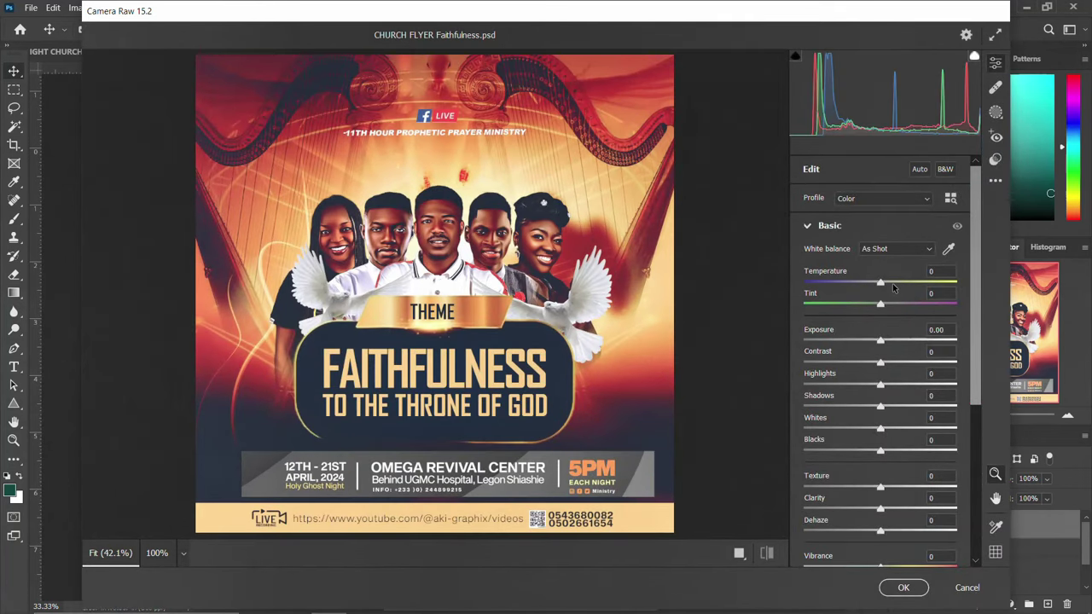
# Step: Warm the Temperature, lower Exposure to -0.35 and raise Contrast to +15
pyautogui.moveTo(883, 289)
pyautogui.mouseDown()
pyautogui.moveTo(894, 291)
pyautogui.moveTo(868, 304)
pyautogui.mouseUp()
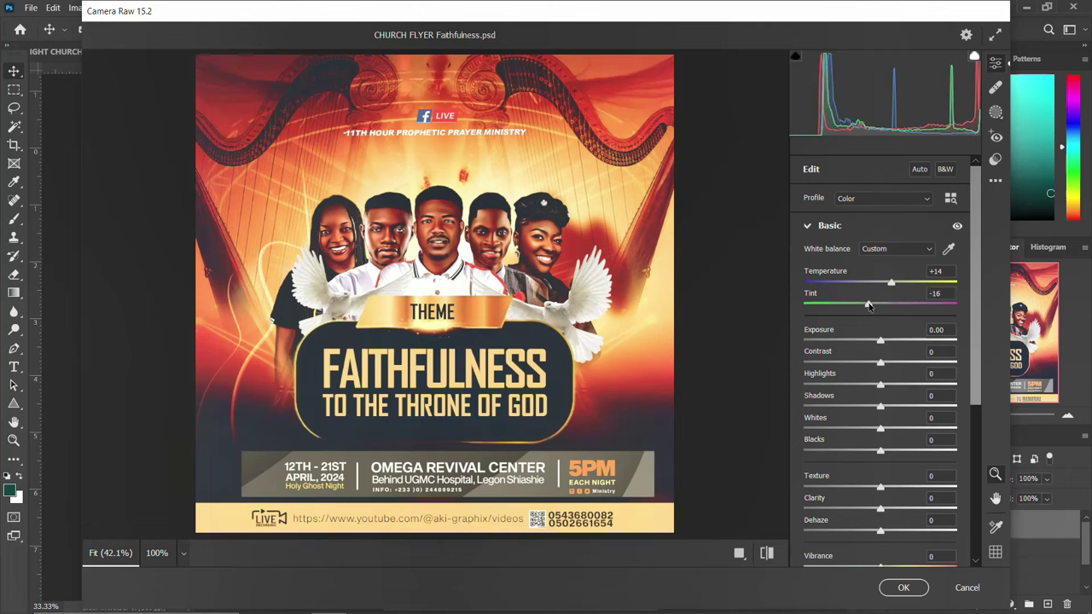
pyautogui.moveTo(881, 342); pyautogui.dragTo(874, 341)
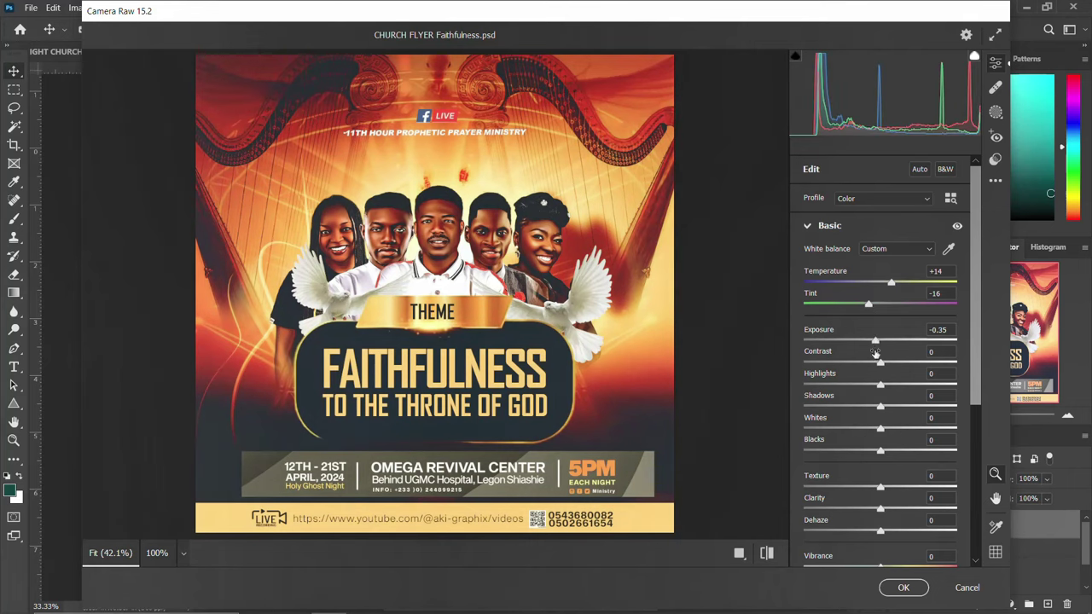
pyautogui.moveTo(882, 363)
pyautogui.mouseDown()
pyautogui.moveTo(892, 363)
pyautogui.moveTo(867, 385)
pyautogui.moveTo(872, 407)
pyautogui.moveTo(898, 406)
pyautogui.moveTo(856, 403)
pyautogui.moveTo(897, 430)
pyautogui.mouseUp()
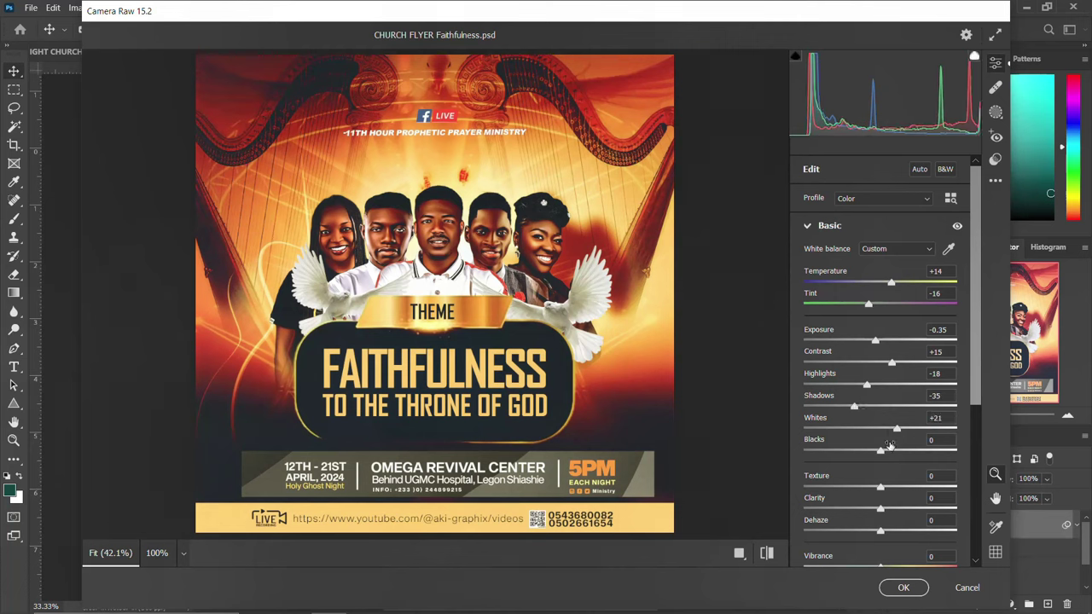
# Step: Set Blacks -31, Texture +17 and Clarity +15, and raise Vibrance and Saturation slightly
pyautogui.moveTo(882, 452)
pyautogui.mouseDown()
pyautogui.moveTo(897, 453)
pyautogui.moveTo(858, 444)
pyautogui.mouseUp()
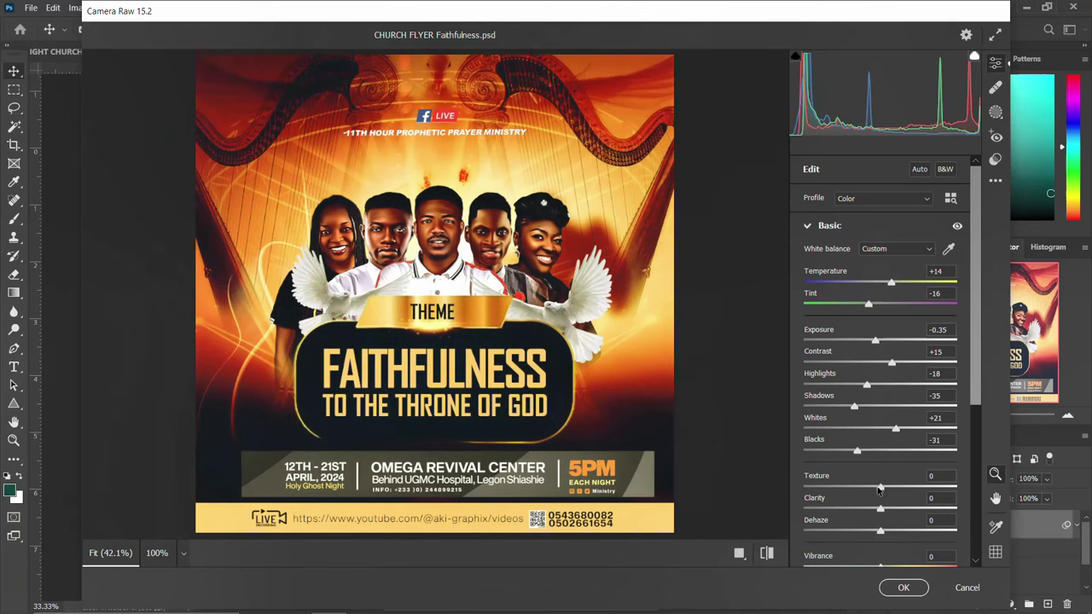
pyautogui.moveTo(881, 488); pyautogui.dragTo(893, 488)
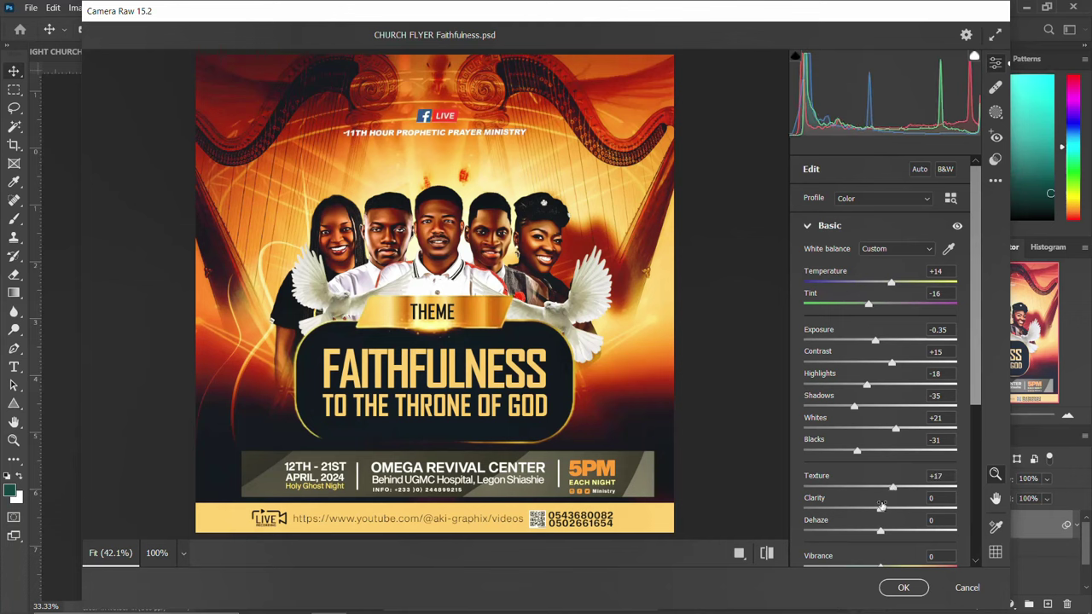
pyautogui.moveTo(885, 512); pyautogui.dragTo(893, 512)
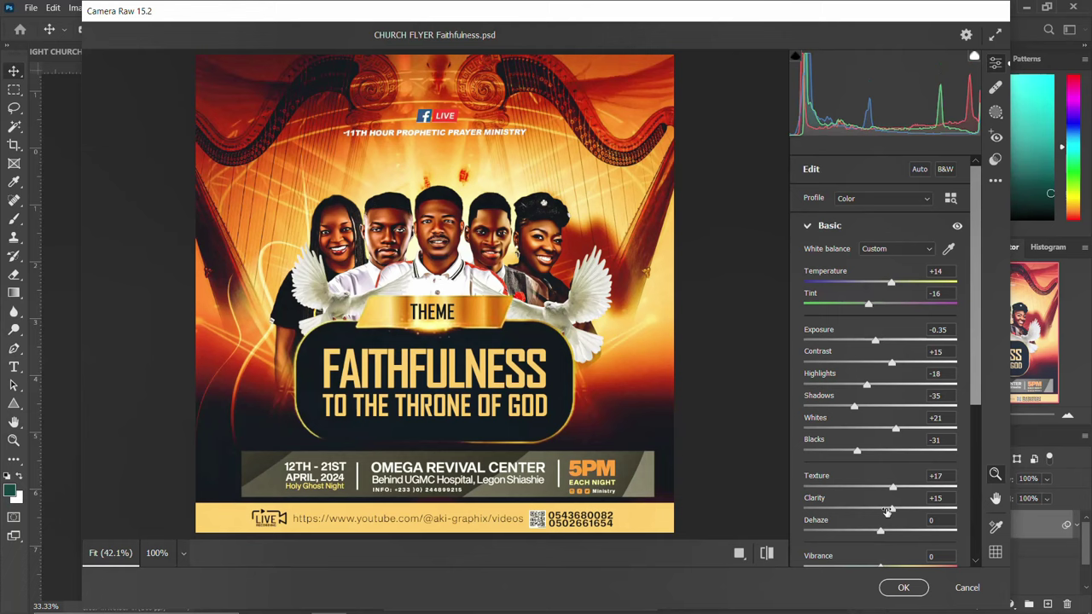
pyautogui.scroll(-2, 887, 510)
pyautogui.moveTo(881, 483)
pyautogui.mouseDown()
pyautogui.moveTo(894, 483)
pyautogui.moveTo(881, 483)
pyautogui.mouseUp()
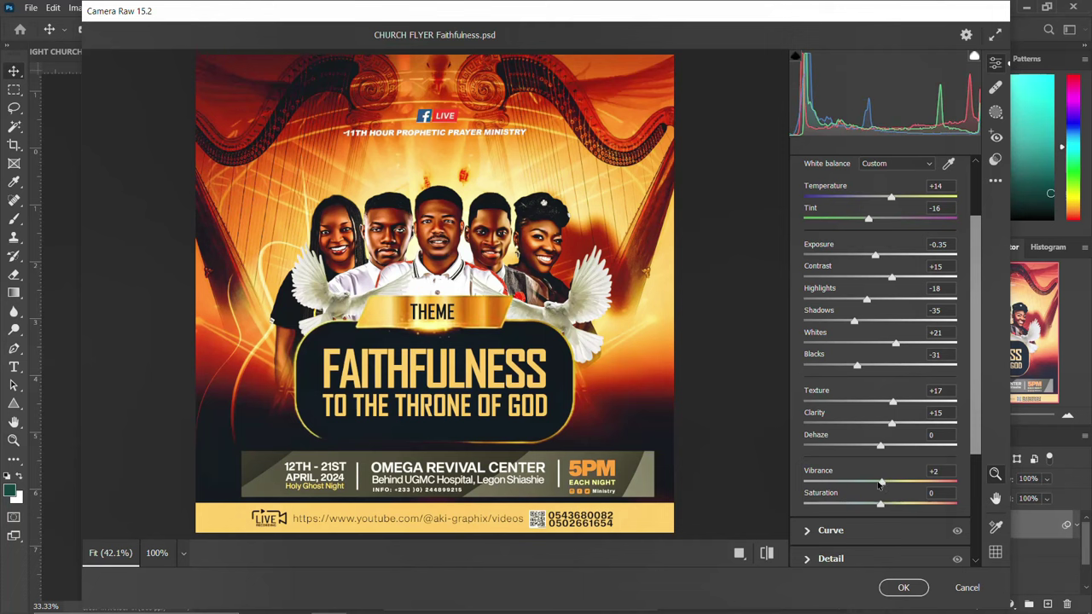
pyautogui.moveTo(883, 508); pyautogui.dragTo(875, 507)
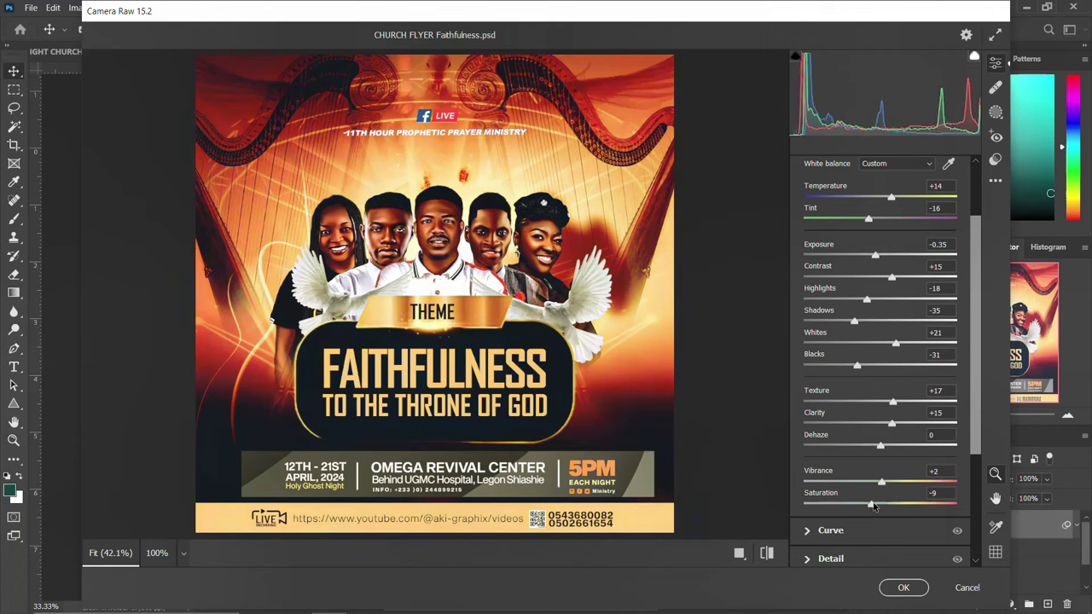
# Step: Compare before and after, confirm the Camera Raw grade, and make Layer 2 visible
pyautogui.click(740, 553)
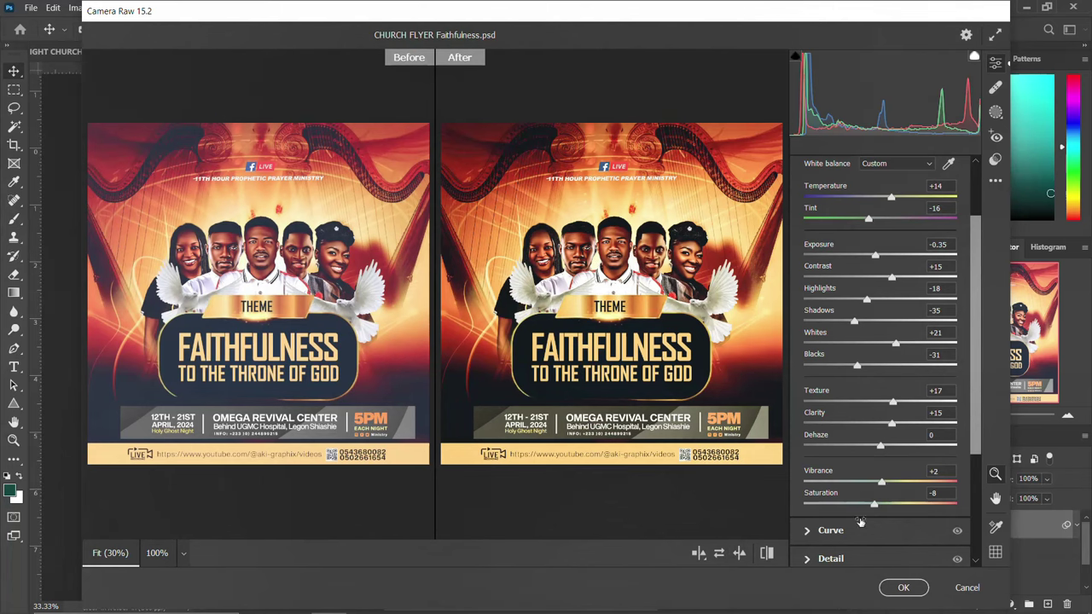
pyautogui.click(901, 588)
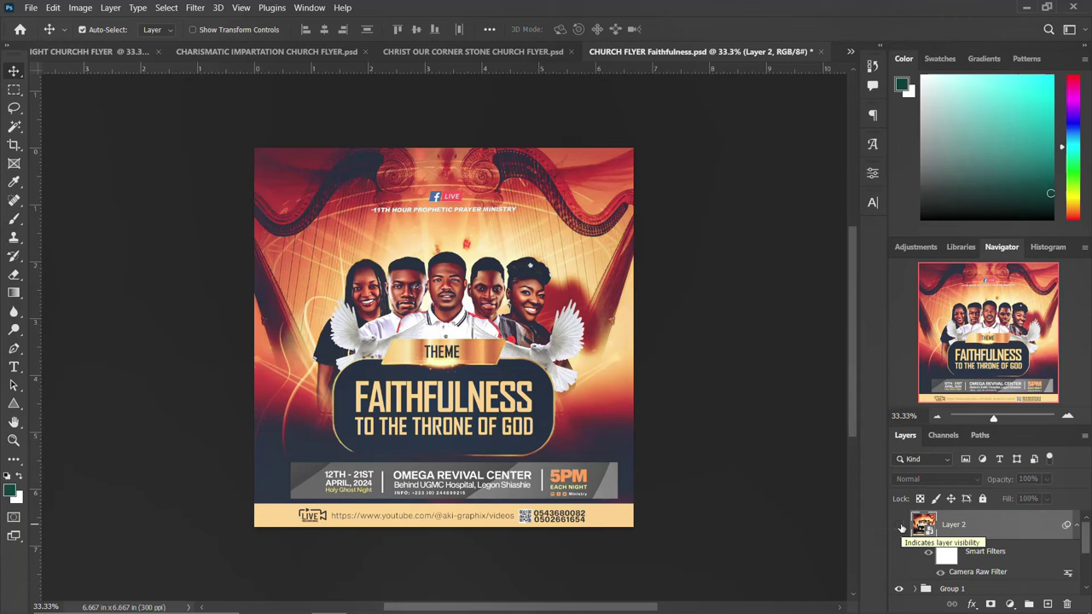
pyautogui.click(900, 526)
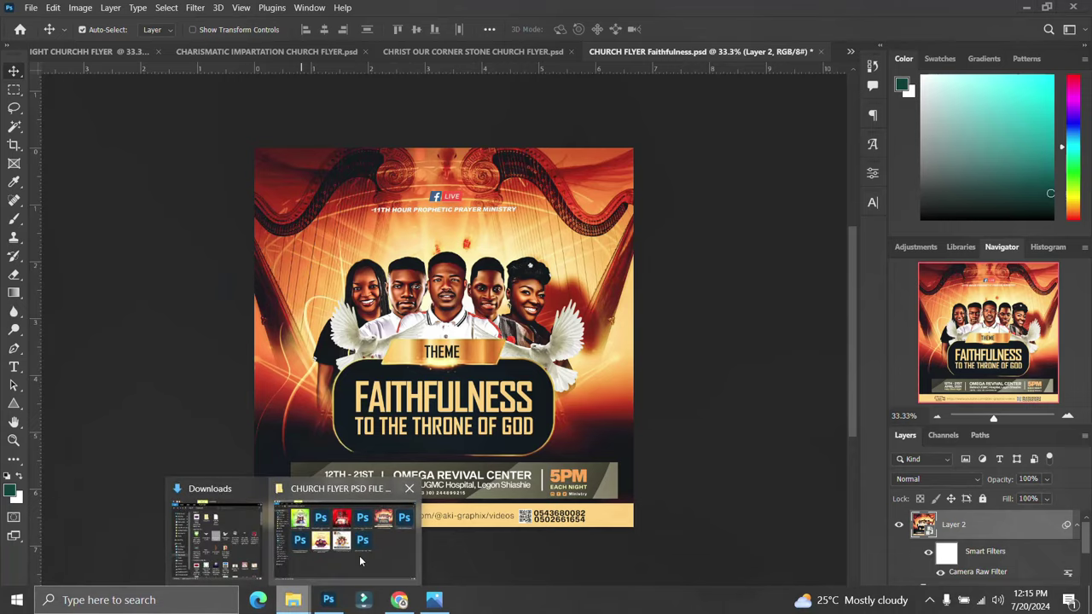
# Step: View the Holiness and Santification PNG in Photos, then open LOST REVELATION CHURCH FLYER.psd
pyautogui.click(359, 556)
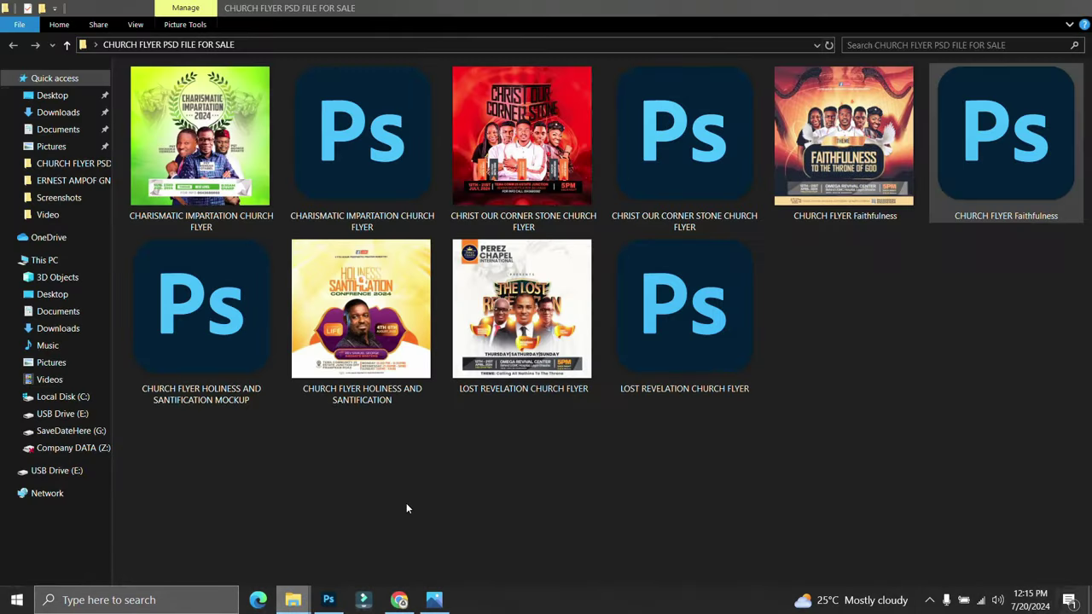
pyautogui.click(366, 315)
pyautogui.doubleClick(365, 314)
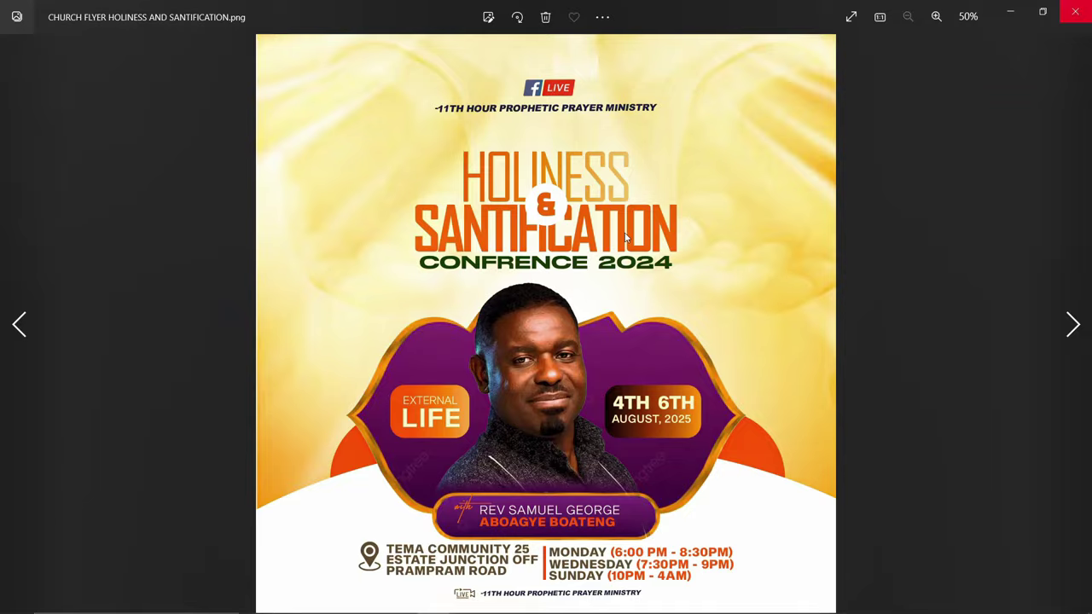
pyautogui.click(1075, 12)
pyautogui.click(662, 328)
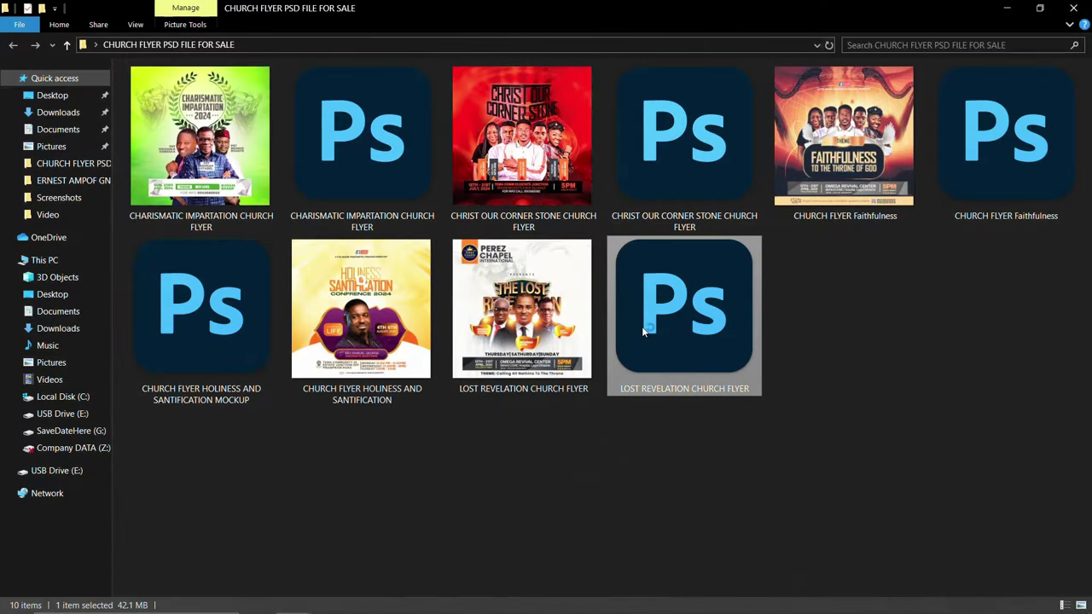
pyautogui.moveTo(684, 316)
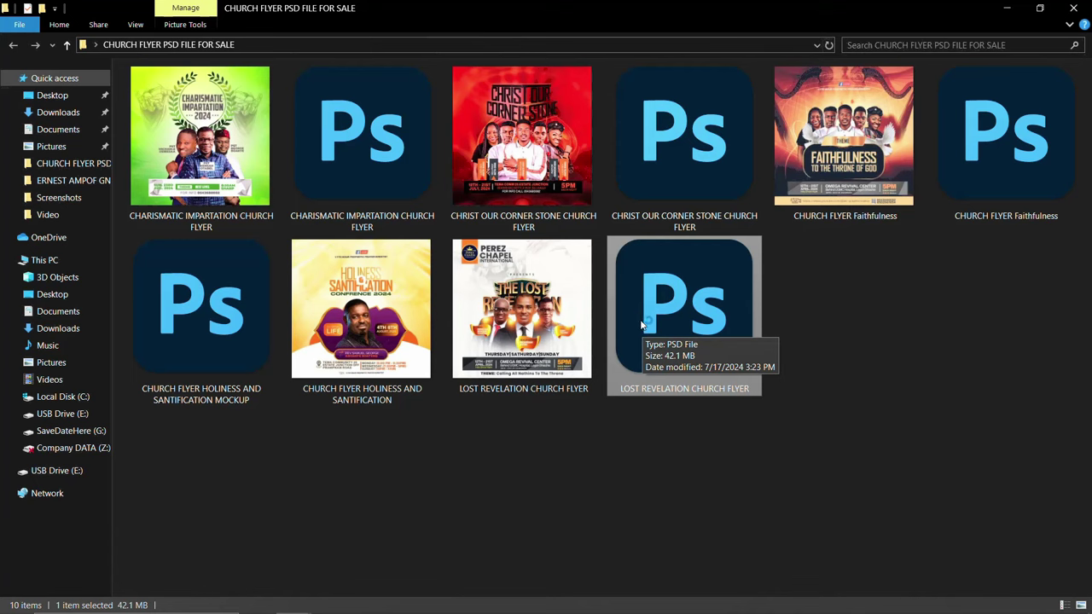
pyautogui.doubleClick(638, 316)
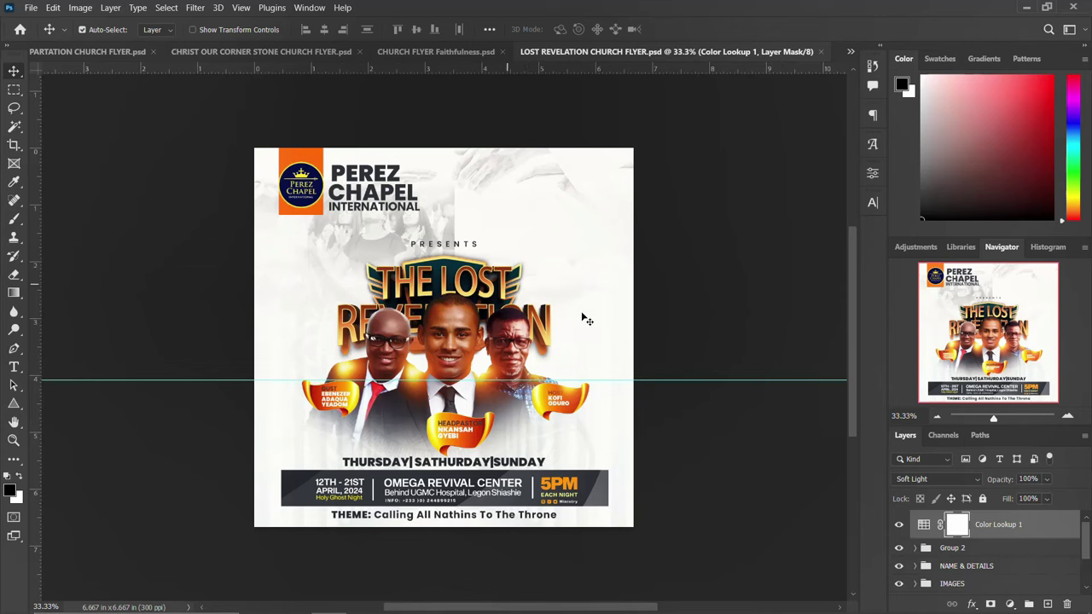
# Step: Expand the NAME group and select the perez and chapel text layers for transforming
pyautogui.scroll(-2, 941, 558)
pyautogui.scroll(-1, 946, 568)
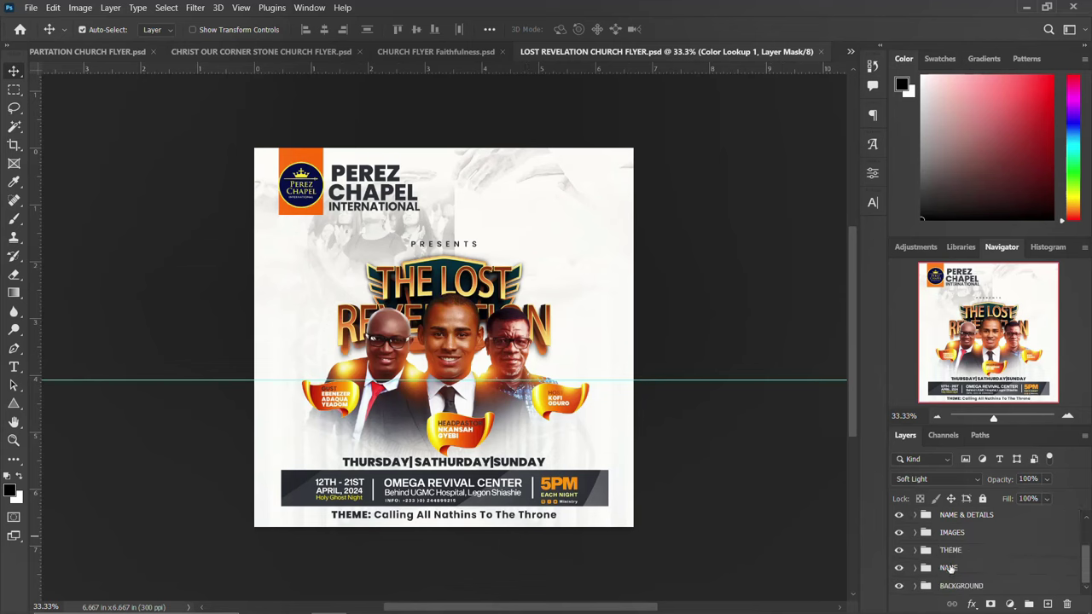
pyautogui.click(898, 568)
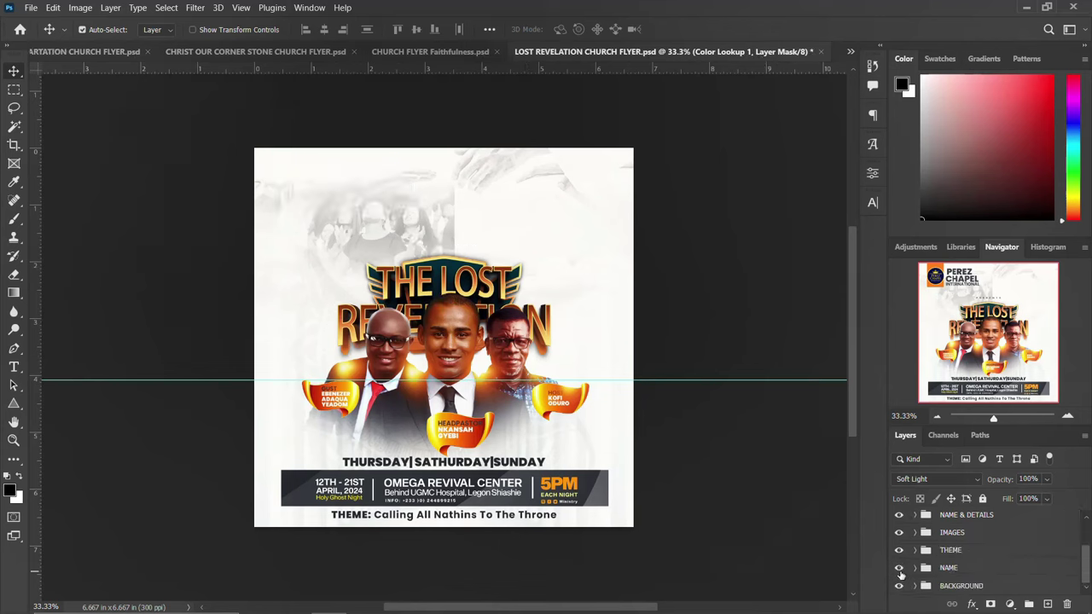
pyautogui.click(898, 568)
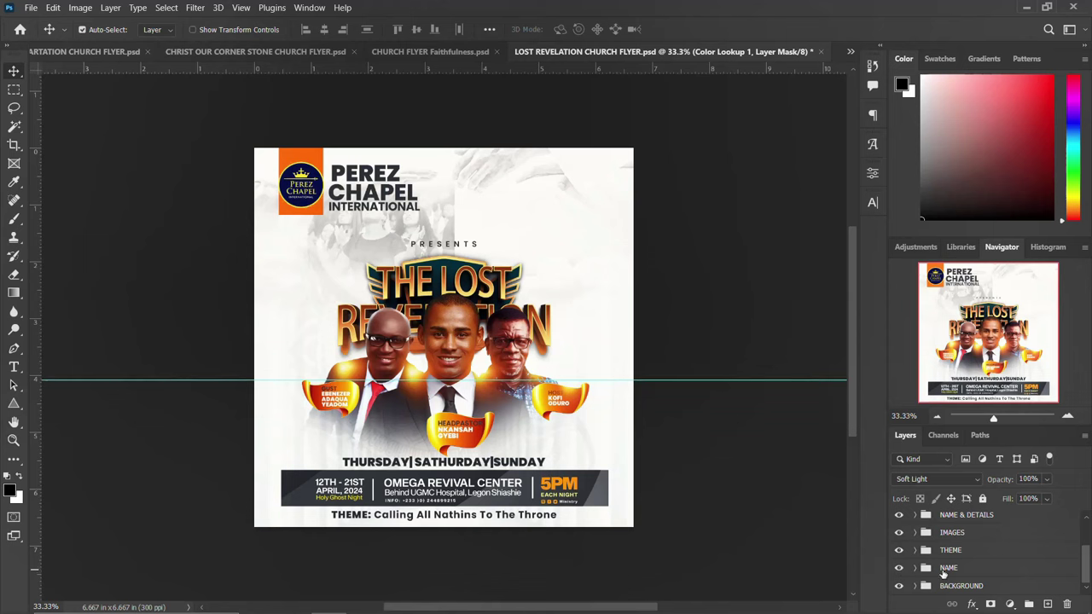
pyautogui.click(914, 568)
pyautogui.click(376, 181)
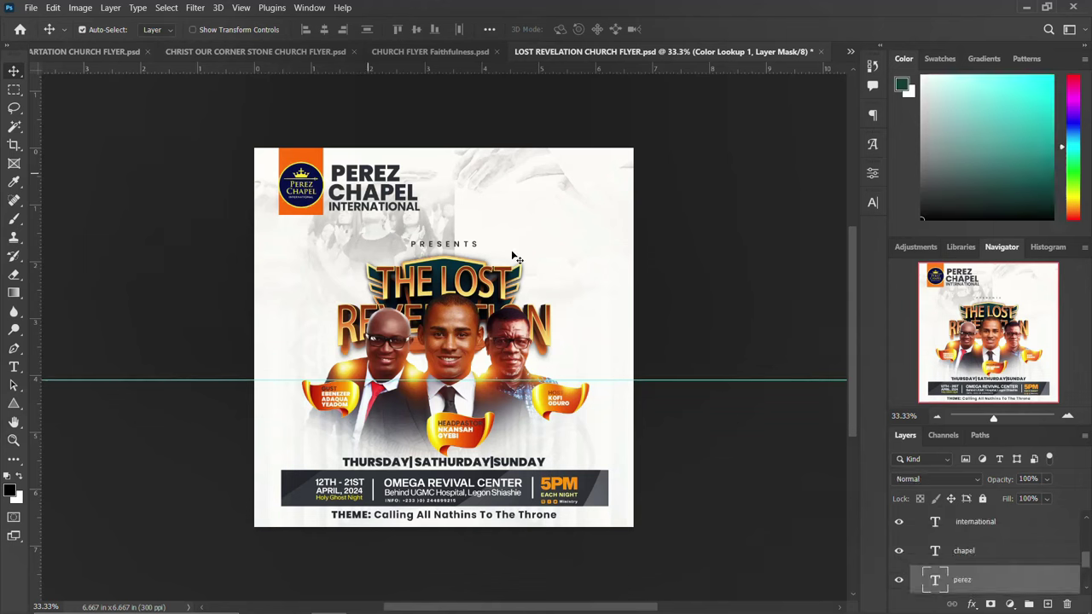
pyautogui.keyDown('shift'); pyautogui.click(967, 552); pyautogui.keyUp('shift')
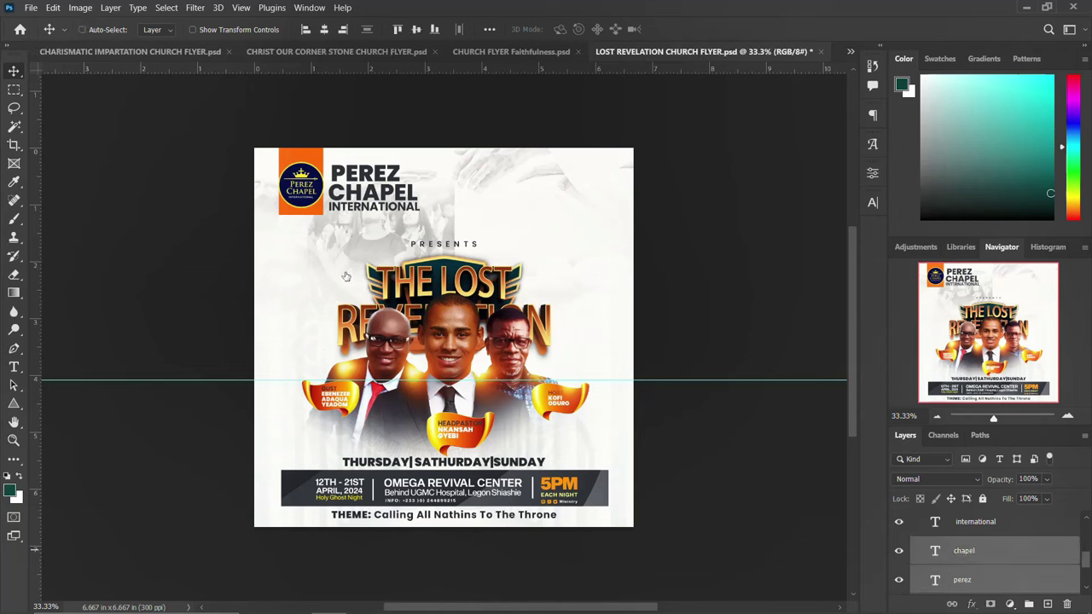
pyautogui.hotkey('ctrl', 't')
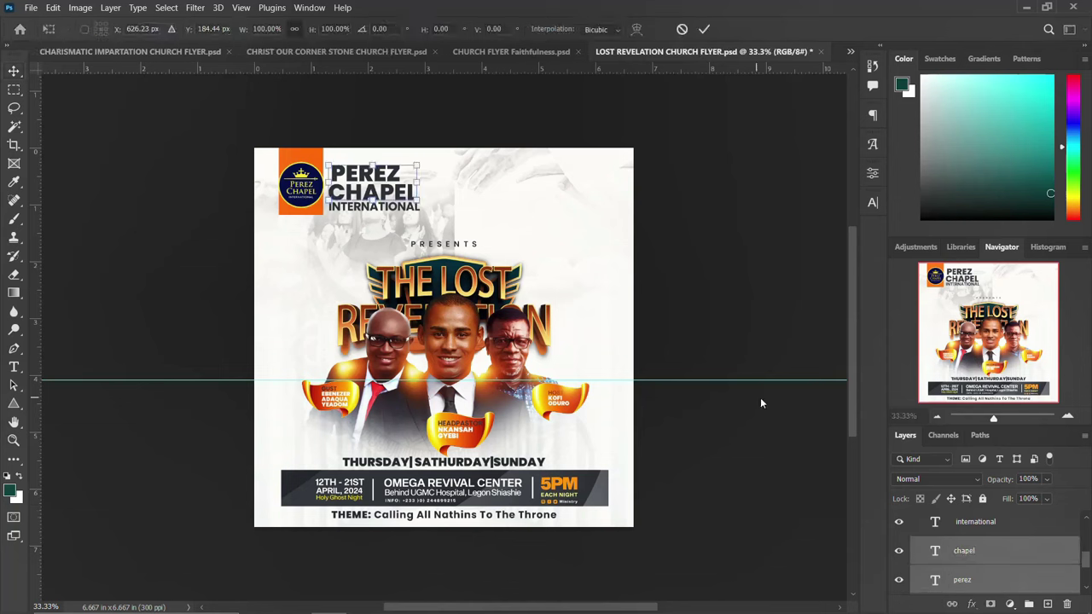
pyautogui.press('Return')
# Step: Scale PEREZ CHAPEL INTERNATIONAL down to about 58% and nudge it left toward the logo
pyautogui.keyDown('shift'); pyautogui.click(977, 522); pyautogui.keyUp('shift')
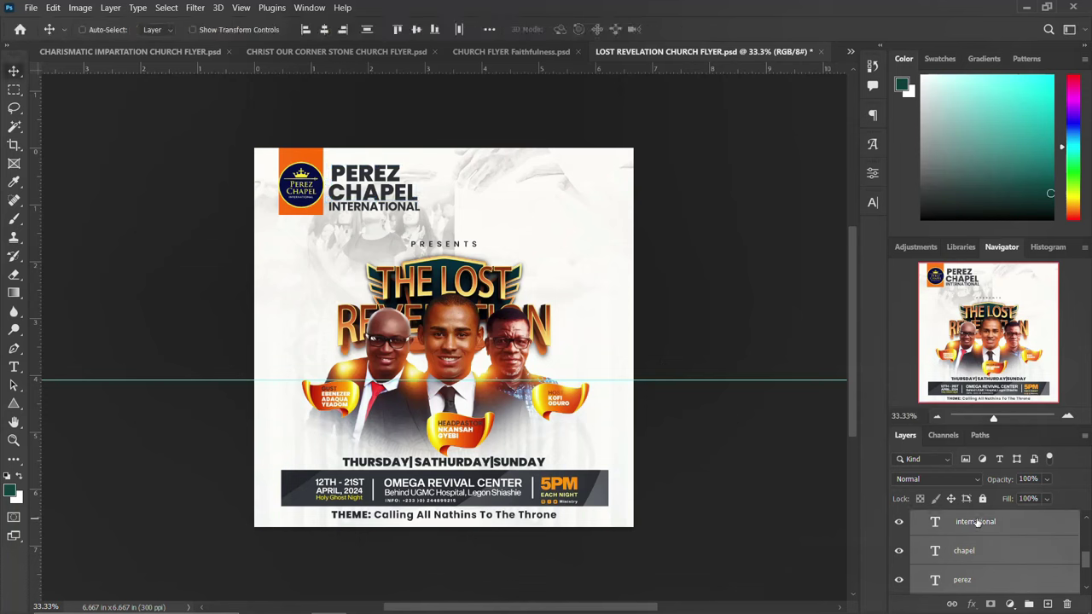
pyautogui.hotkey('ctrl', 't')
pyautogui.moveTo(419, 164); pyautogui.dragTo(398, 171)
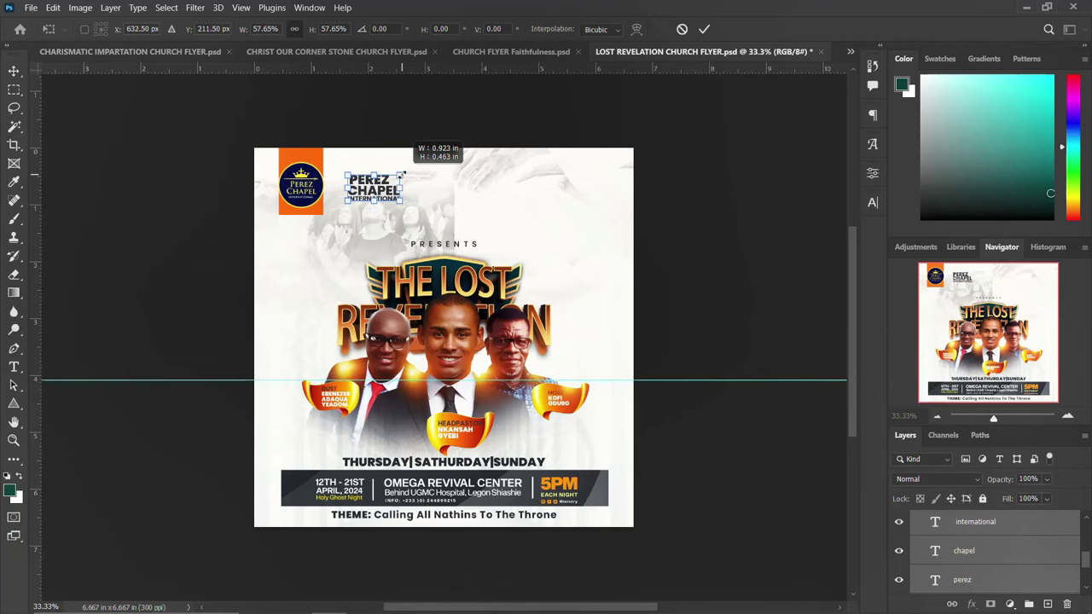
pyautogui.press('Return')
pyautogui.press('Left')
pyautogui.press('Left')
pyautogui.press('Left')
pyautogui.press('Left')
pyautogui.press('Left')
pyautogui.press('Left')
pyautogui.press('Left')
pyautogui.press('Left')
pyautogui.press('Left')
pyautogui.press('Left')
pyautogui.press('Left')
pyautogui.press('Left')
pyautogui.press('Left')
pyautogui.press('Left')
pyautogui.press('Left')
pyautogui.press('Left')
pyautogui.press('Left')
pyautogui.press('Left')
pyautogui.press('Left')
pyautogui.press('Left')
pyautogui.press('Left')
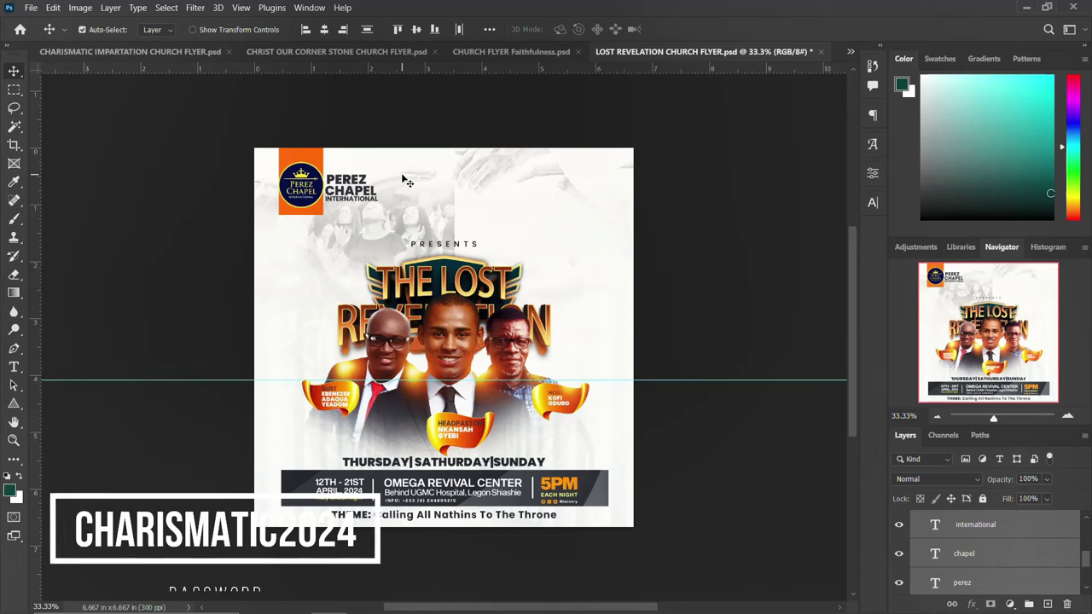
# Step: Nudge the CHURCH LOGO with Rectangle 1 upward, then nudge PRESENTS upward
pyautogui.scroll(-1, 941, 556)
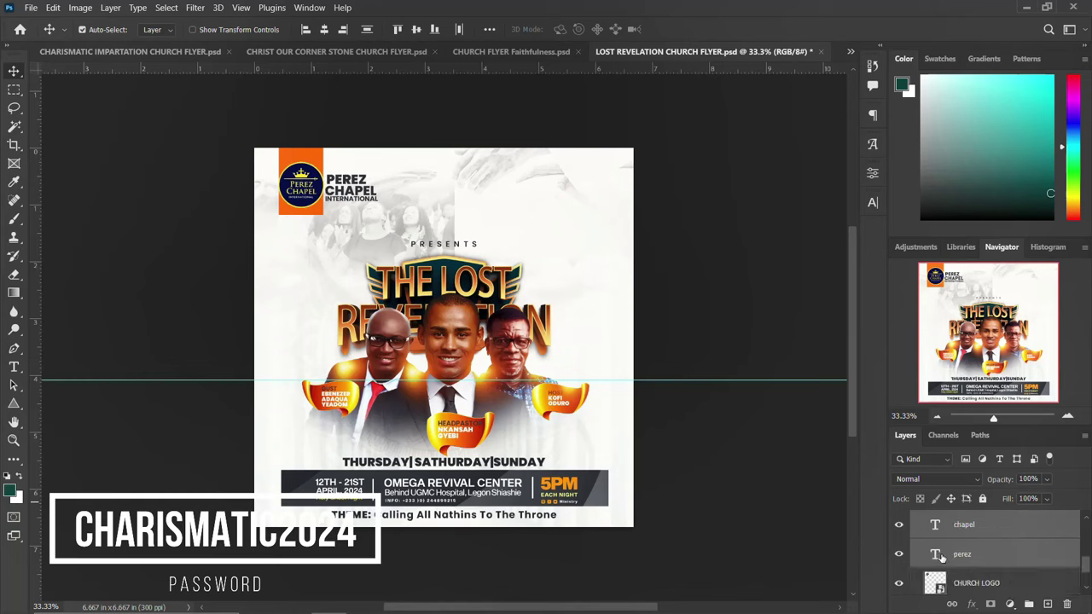
pyautogui.scroll(-1, 941, 555)
pyautogui.click(944, 556)
pyautogui.keyDown('shift'); pyautogui.click(959, 582); pyautogui.keyUp('shift')
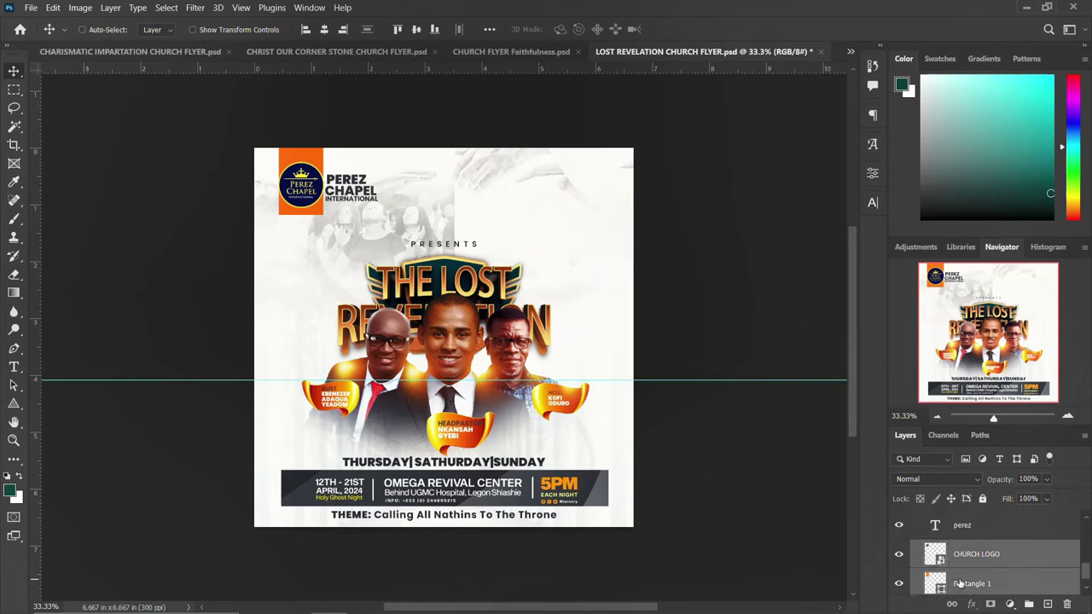
pyautogui.hotkey('shift', 'Up')
pyautogui.hotkey('shift', 'Up')
pyautogui.hotkey('shift', 'Up')
pyautogui.hotkey('shift', 'Up')
pyautogui.hotkey('shift', 'Up')
pyautogui.hotkey('shift', 'Up')
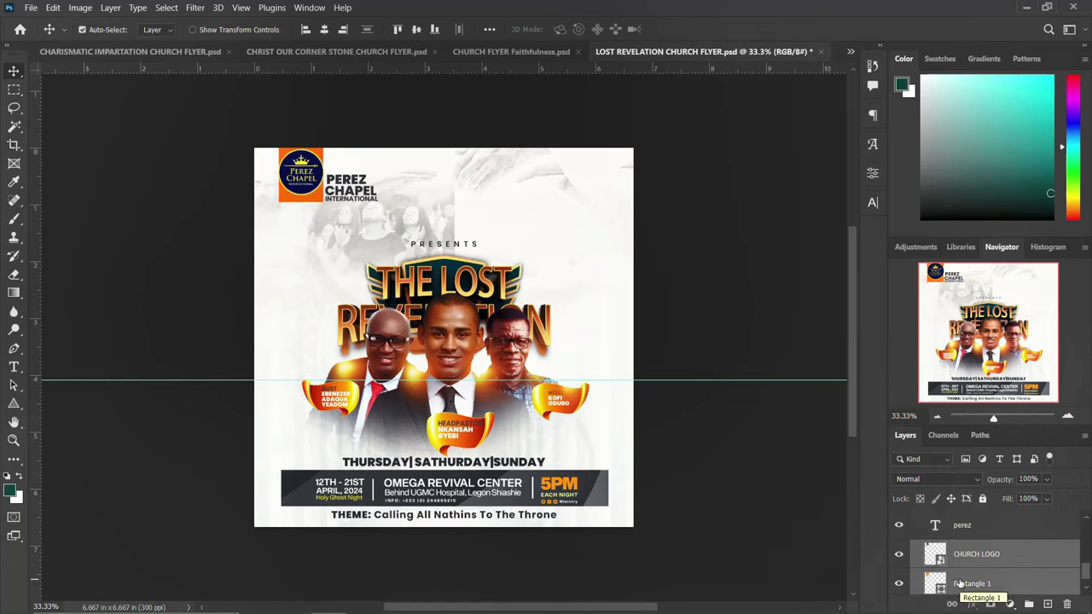
pyautogui.click(435, 247)
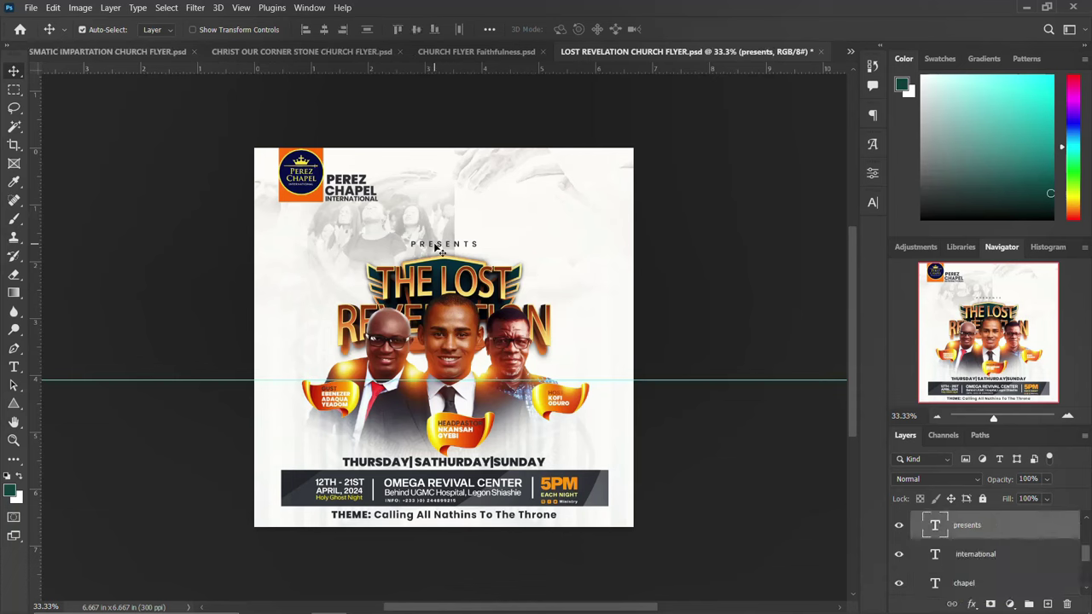
pyautogui.hotkey('shift', 'Up')
pyautogui.hotkey('shift', 'Up')
pyautogui.hotkey('shift', 'Up')
pyautogui.hotkey('shift', 'Up')
pyautogui.hotkey('shift', 'Up')
pyautogui.hotkey('shift', 'Up')
pyautogui.hotkey('shift', 'Up')
pyautogui.hotkey('shift', 'Up')
pyautogui.hotkey('shift', 'Up')
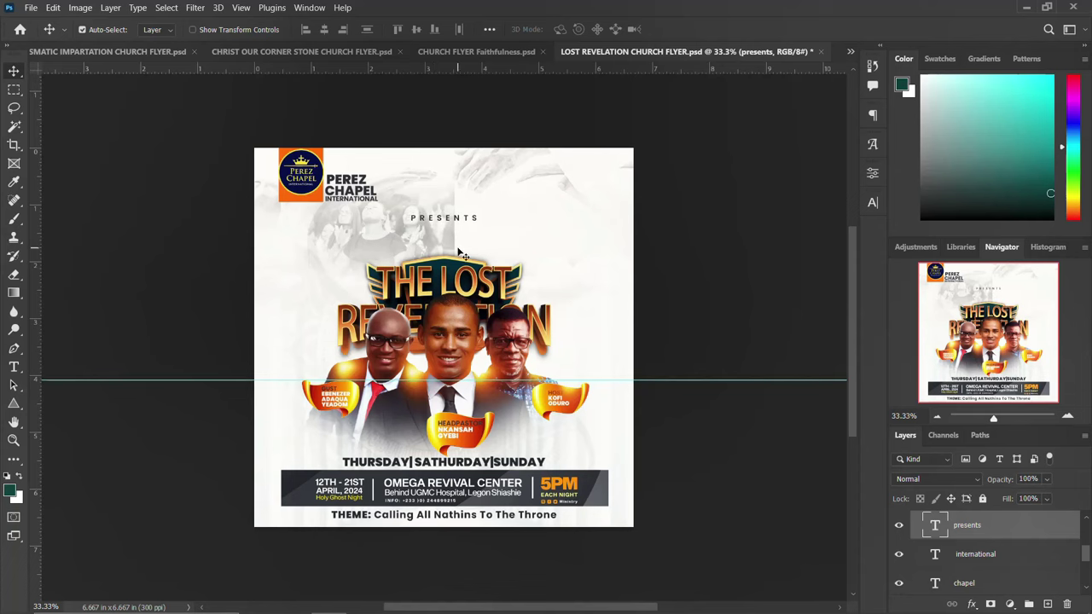
pyautogui.scroll(2, 975, 531)
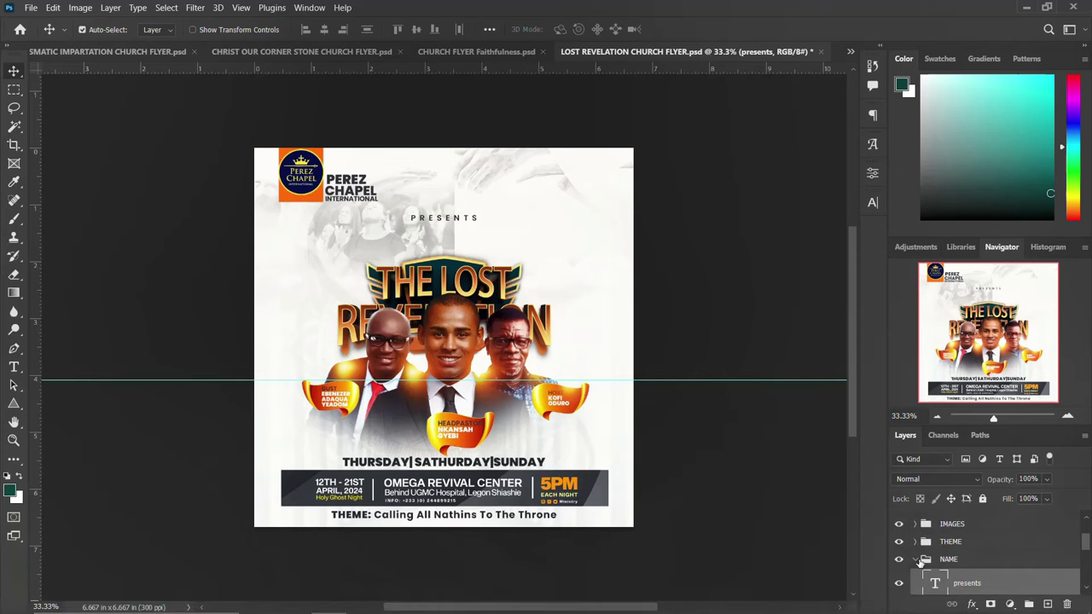
# Step: Check the NAME and THEME layers, then group THEME, IMAGES and NAME & DETAILS with Ctrl+G
pyautogui.click(916, 560)
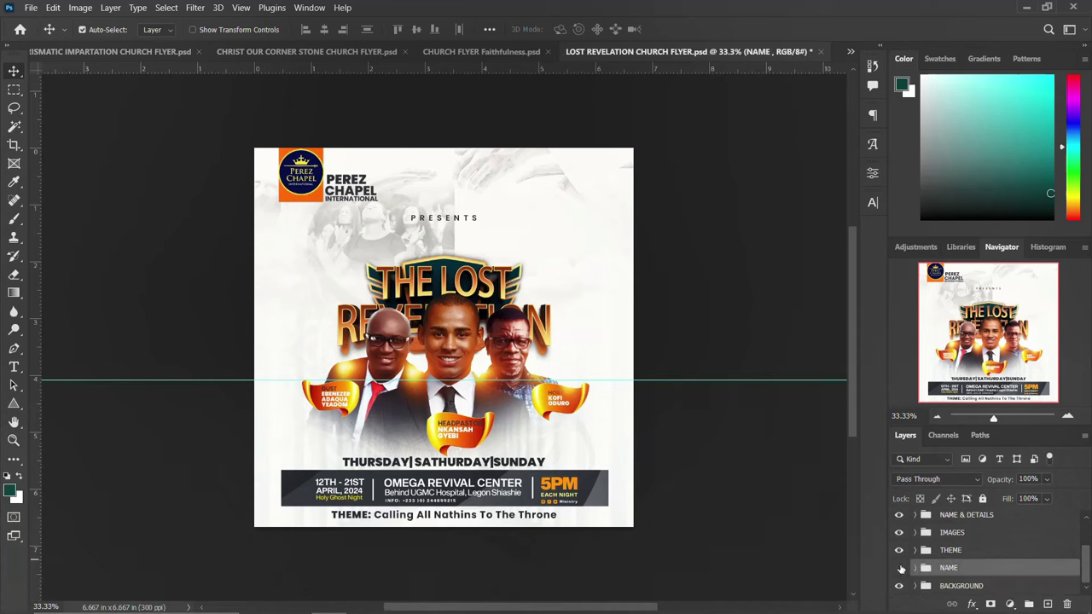
pyautogui.click(899, 568)
pyautogui.click(899, 567)
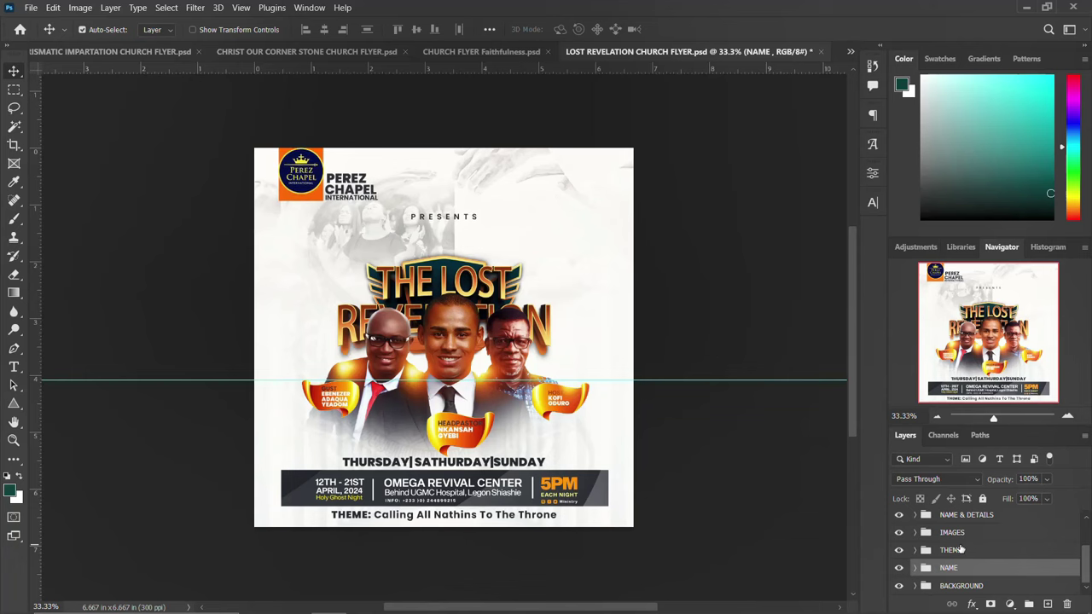
pyautogui.click(955, 551)
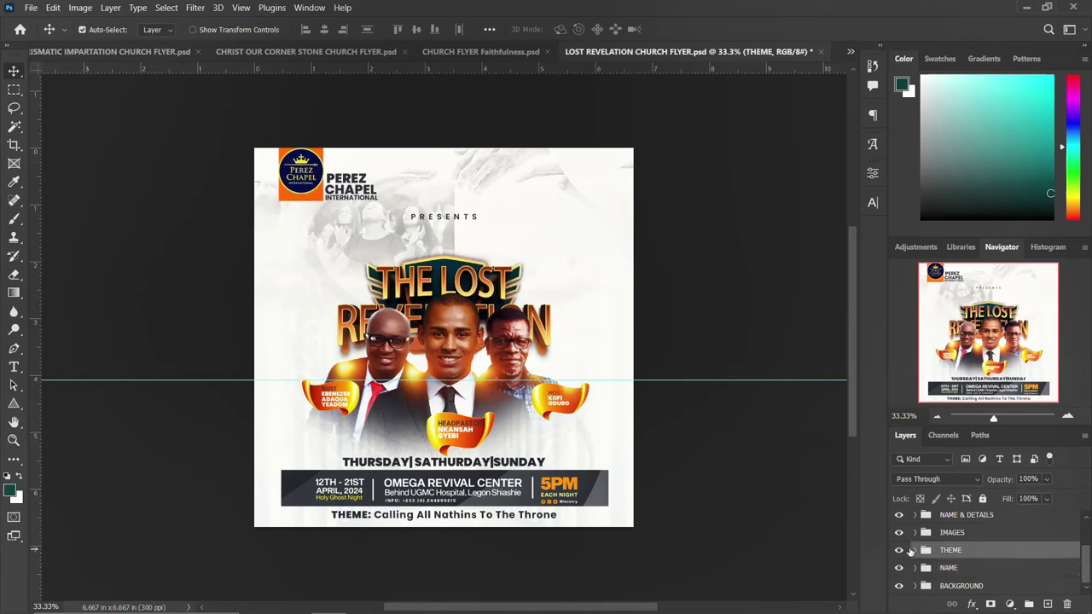
pyautogui.click(899, 550)
pyautogui.click(898, 550)
pyautogui.keyDown('ctrl'); pyautogui.click(953, 533); pyautogui.keyUp('ctrl')
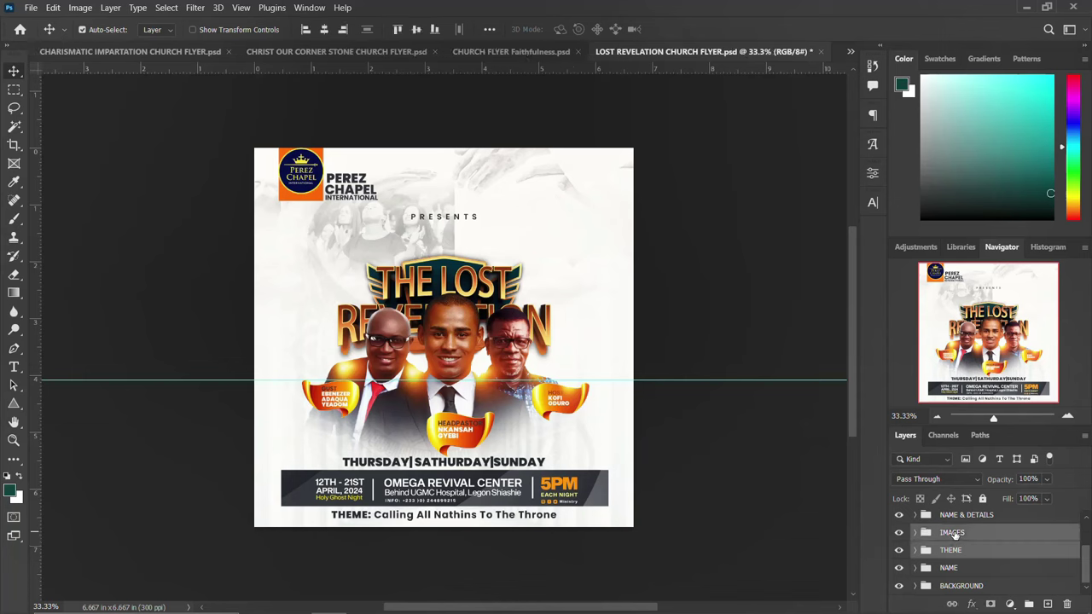
pyautogui.keyDown('ctrl'); pyautogui.click(958, 517); pyautogui.keyUp('ctrl')
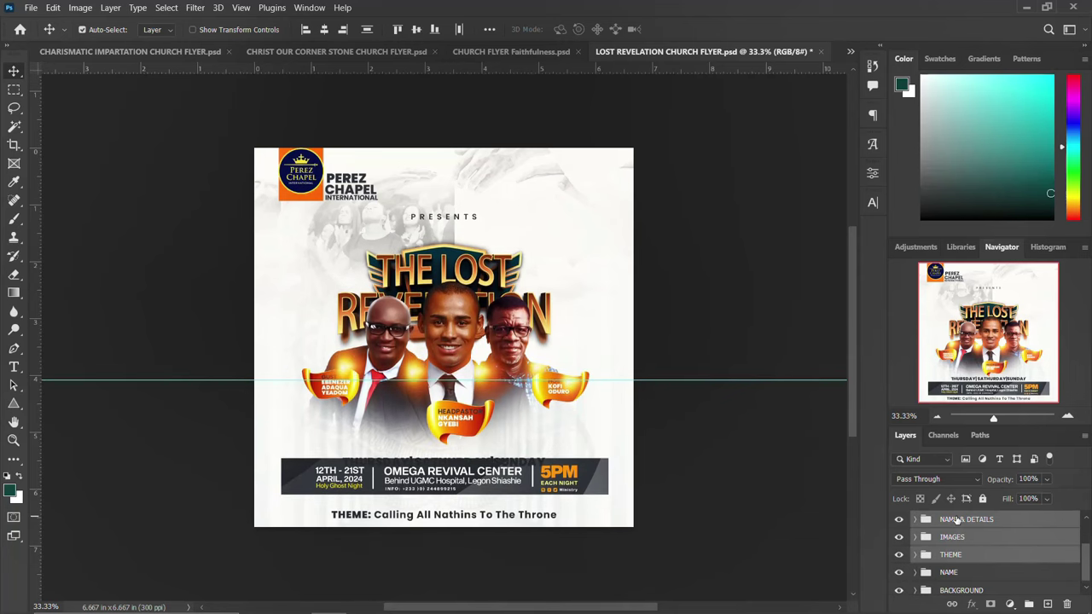
pyautogui.hotkey('ctrl', 'g')
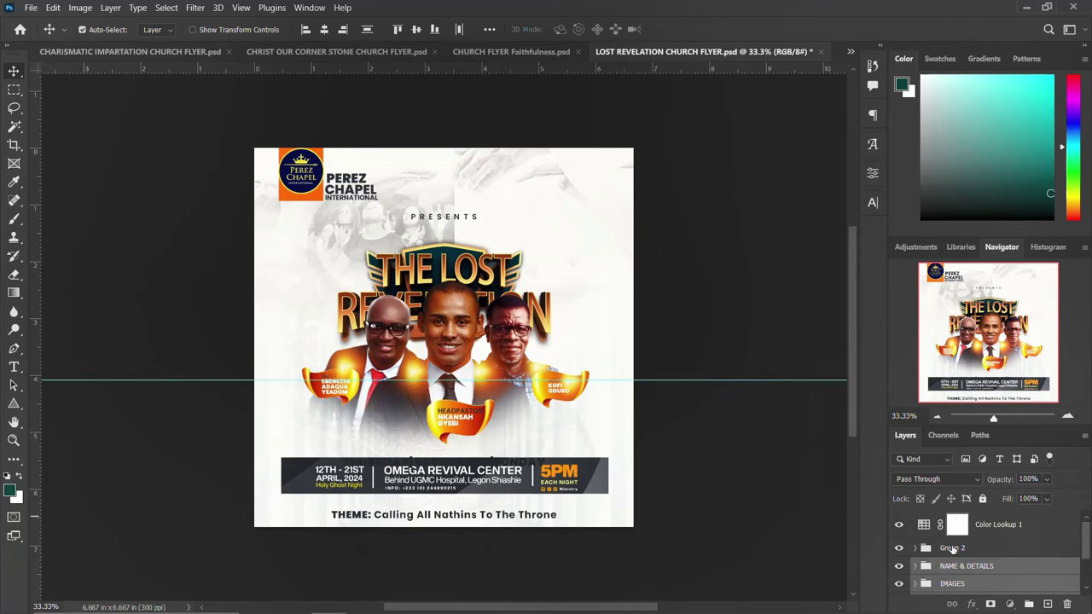
# Step: Select Group 2 and compare the flyer with and without the Color Lookup 1 grade
pyautogui.click(953, 548)
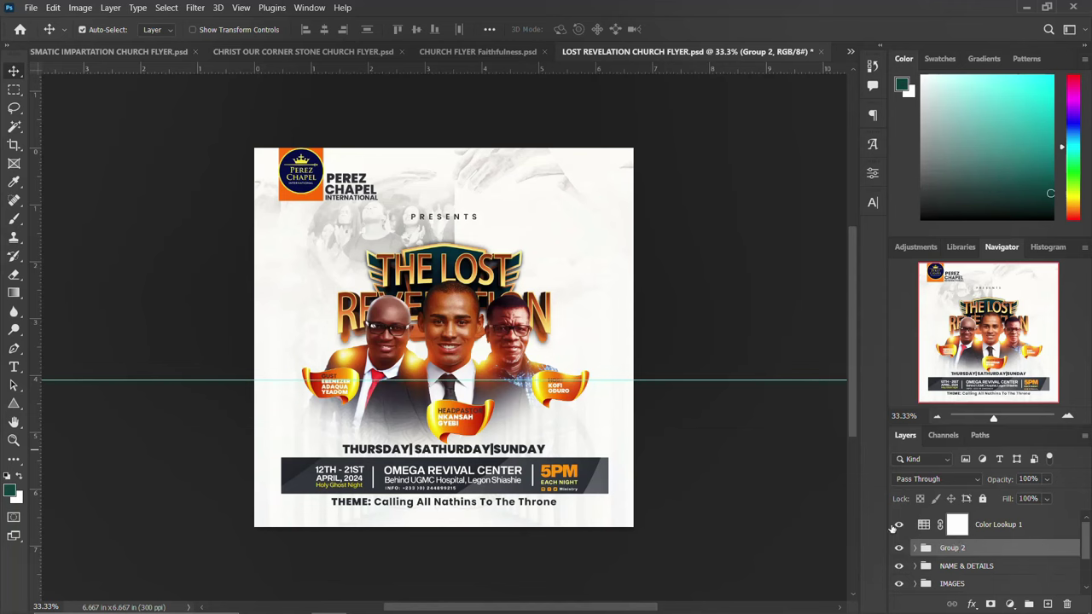
pyautogui.click(898, 525)
pyautogui.scroll(-3, 981, 561)
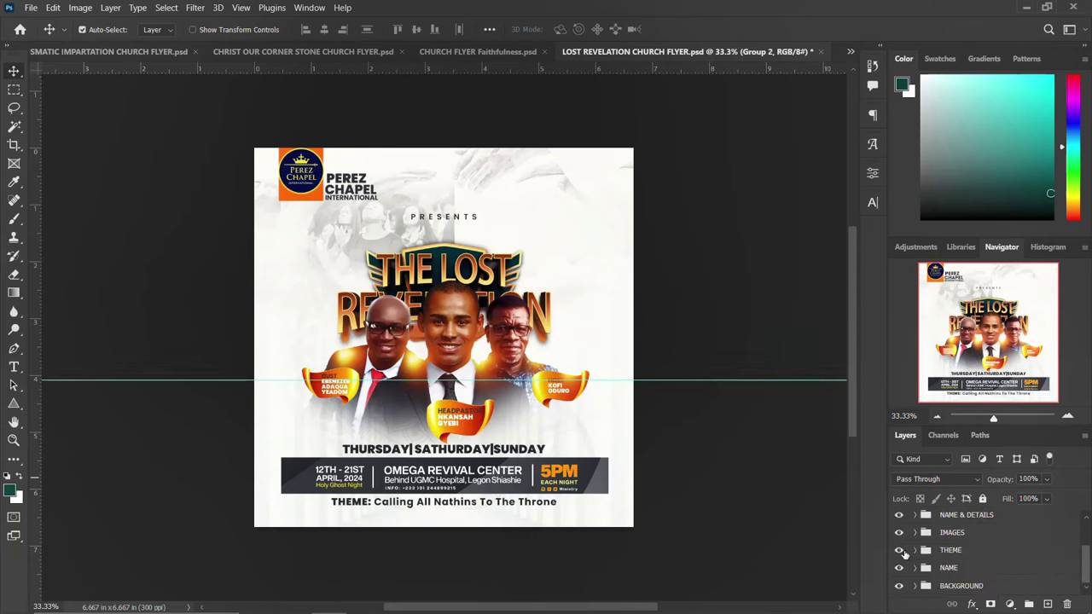
# Step: Toggle THE LOST REVELATION title on and off, collapse THEME, and switch to the Aki-Graphix channel
pyautogui.click(411, 270)
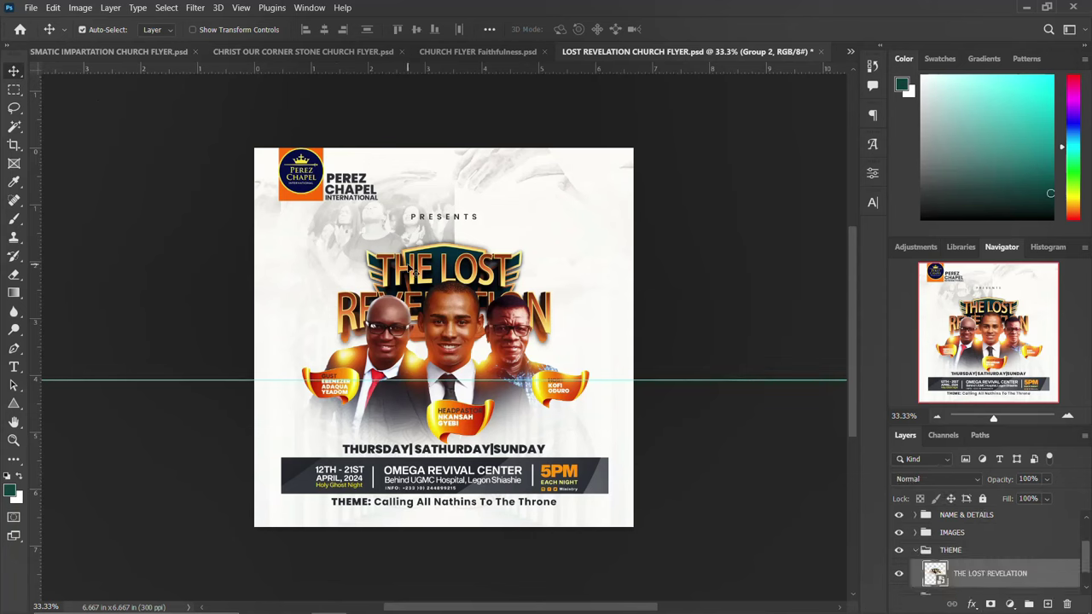
pyautogui.click(897, 575)
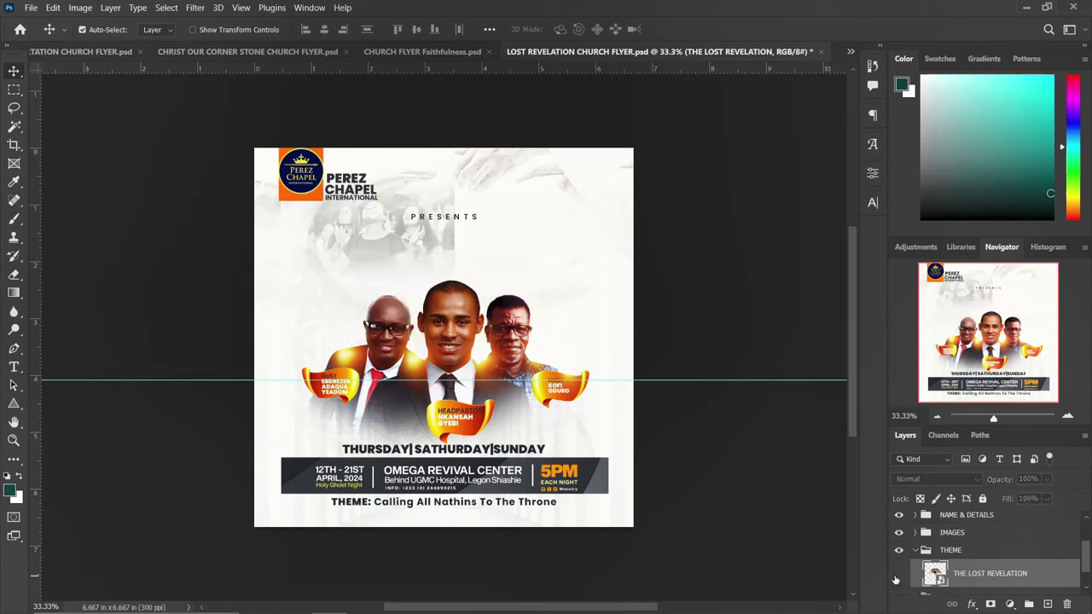
pyautogui.click(897, 576)
pyautogui.click(897, 576)
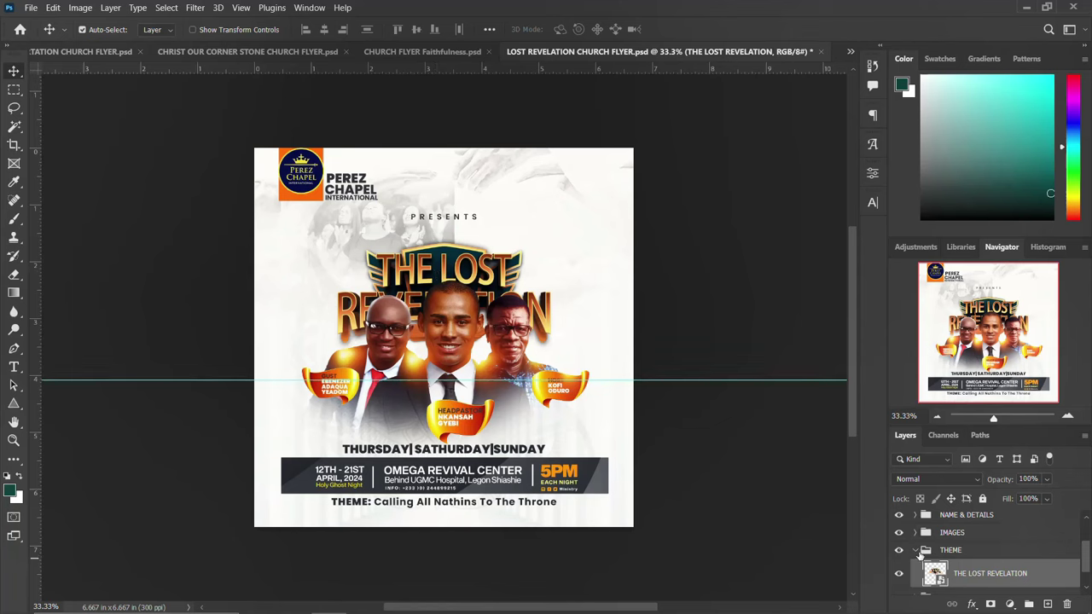
pyautogui.click(915, 551)
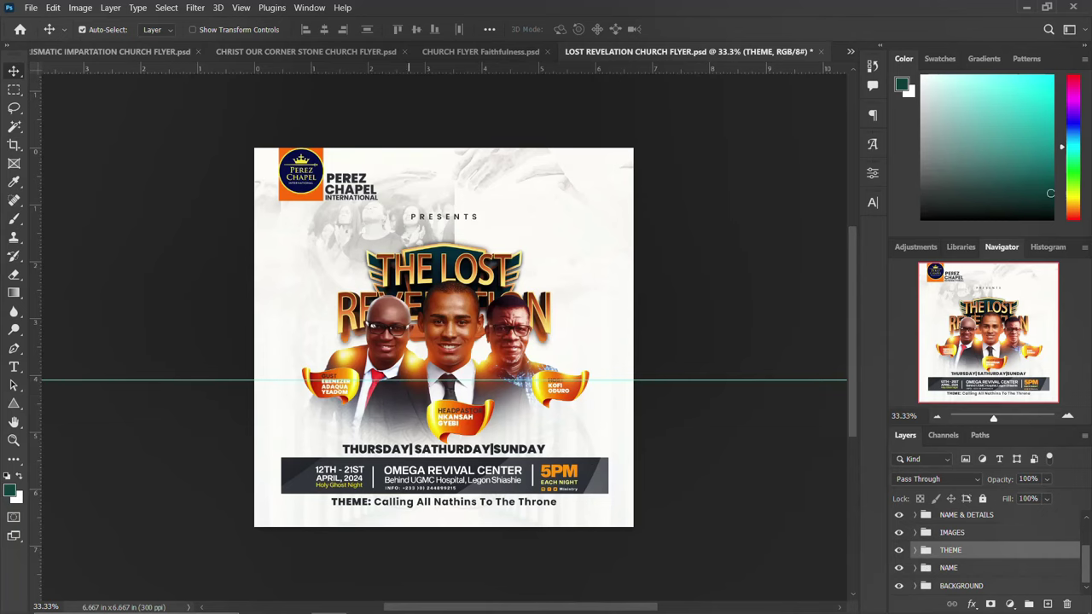
pyautogui.click(398, 605)
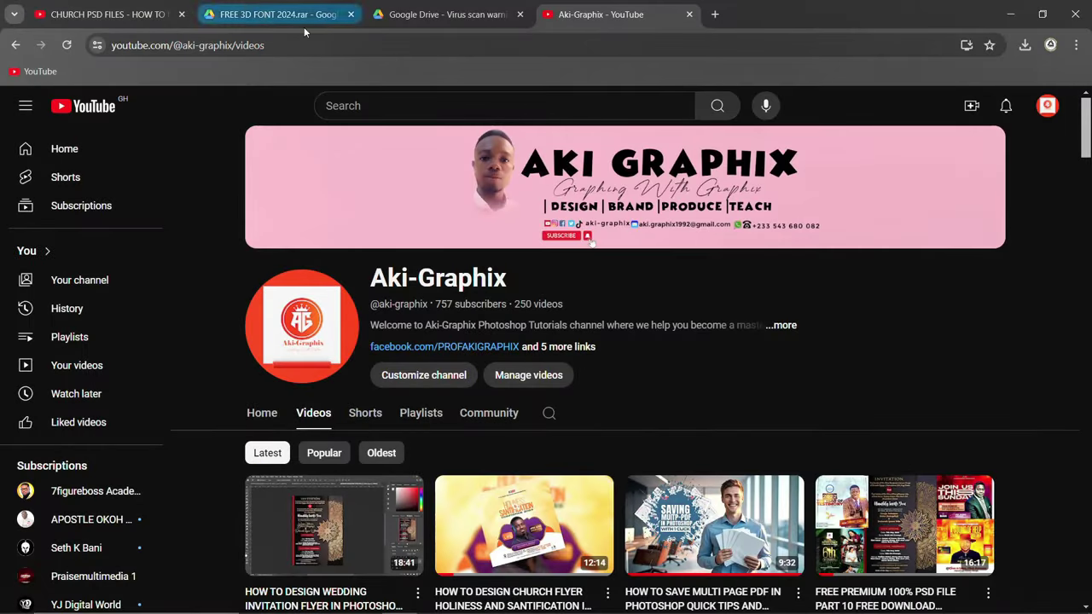
# Step: Scroll down the Aki-Graphix Videos list and back up, then return to the Photoshop flyer
pyautogui.scroll(-2, 634, 431)
pyautogui.scroll(-3, 634, 431)
pyautogui.scroll(-1, 634, 431)
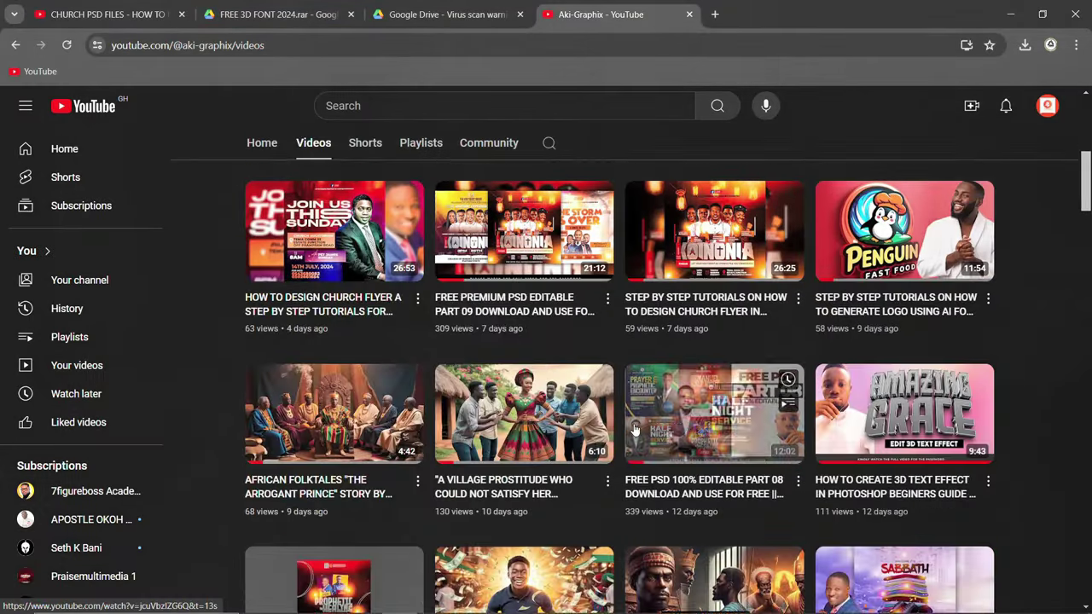
pyautogui.scroll(-1, 634, 431)
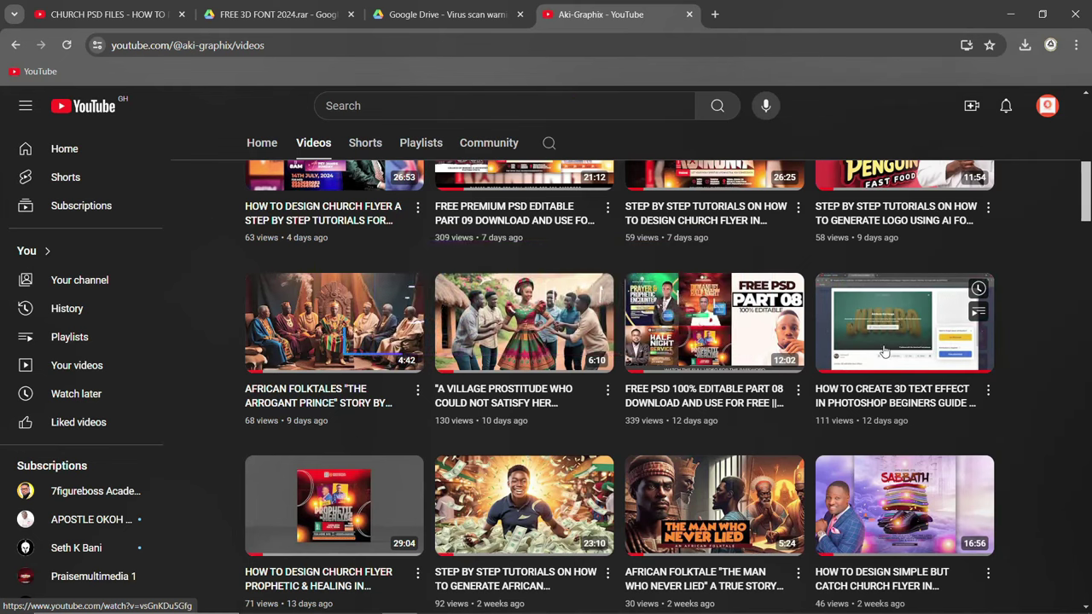
pyautogui.scroll(3, 913, 365)
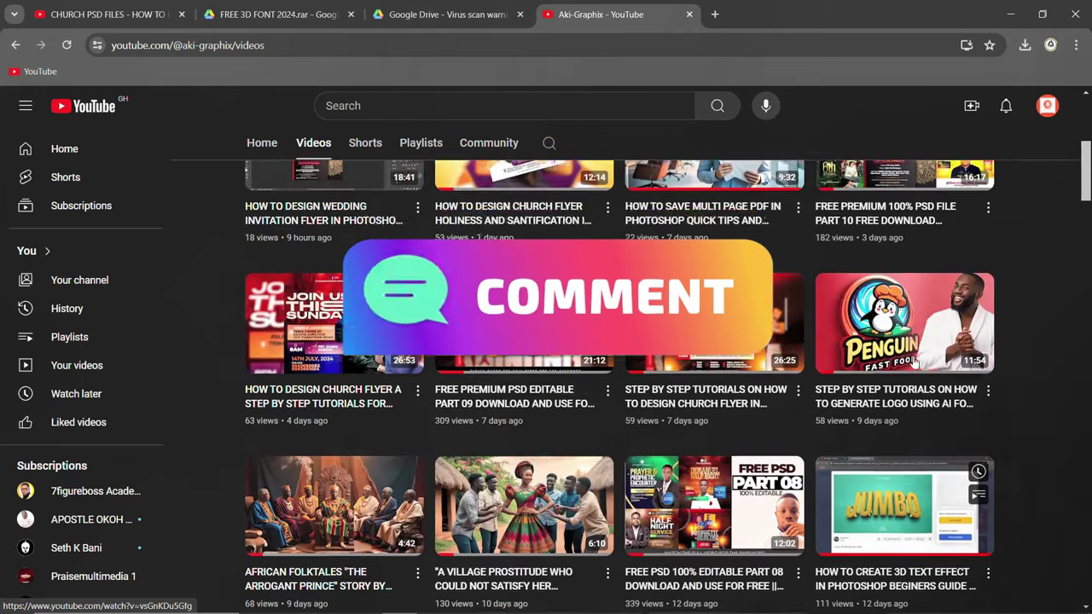
pyautogui.scroll(2, 853, 392)
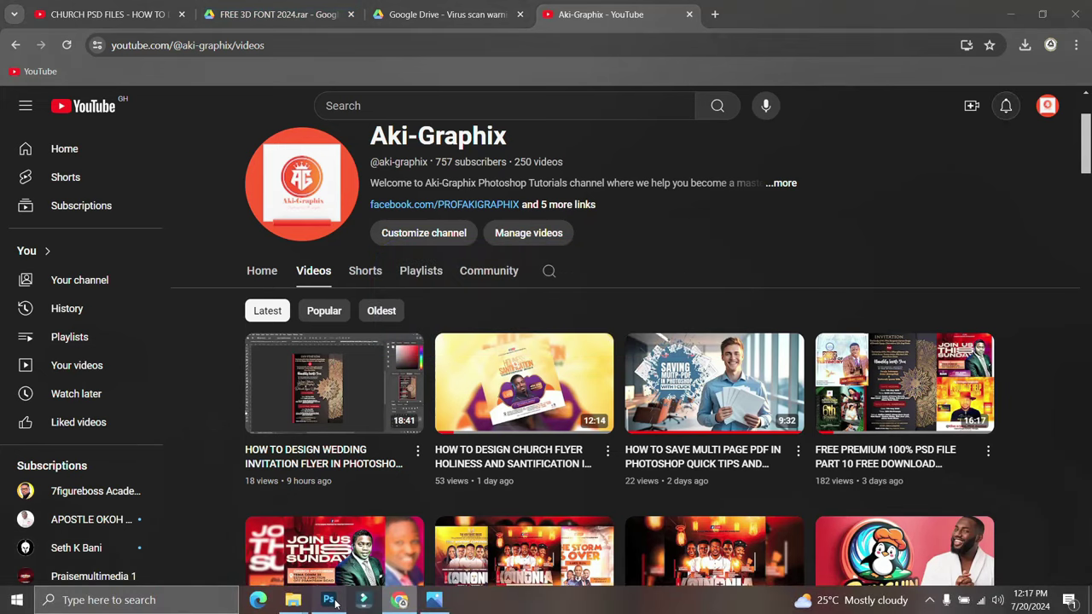
pyautogui.click(329, 601)
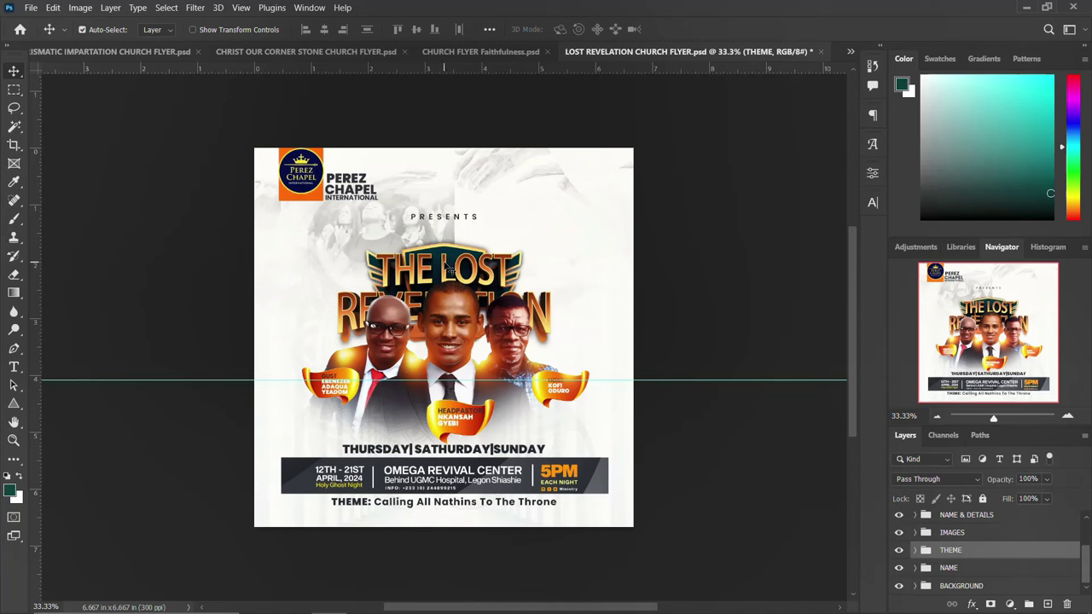
# Step: Drag THE LOST REVELATION title higher, collapse THEME, and switch back to the YouTube channel
pyautogui.moveTo(445, 266); pyautogui.dragTo(444, 251)
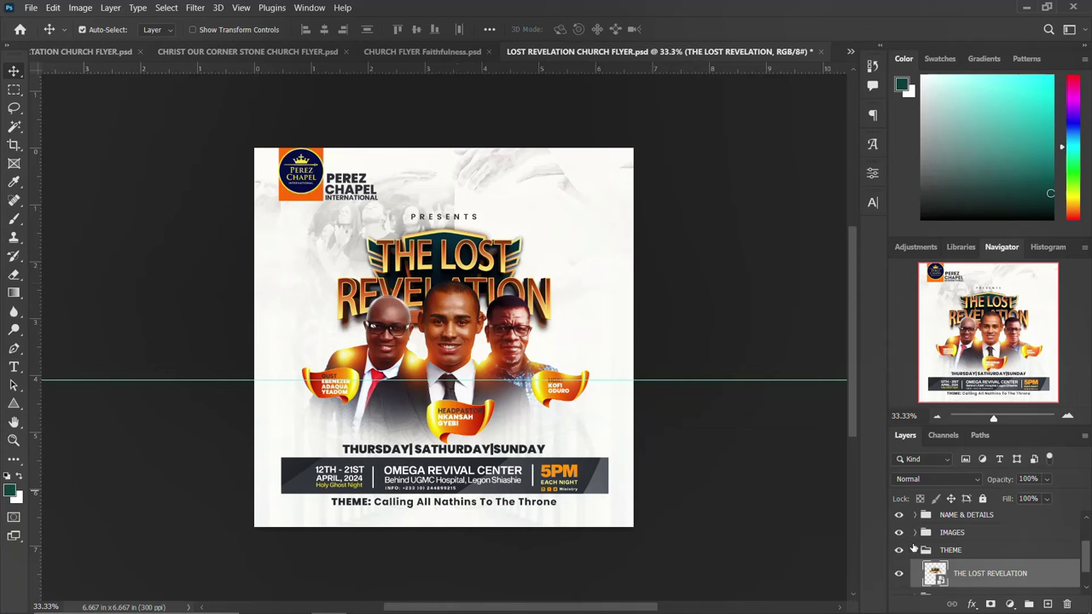
pyautogui.click(915, 551)
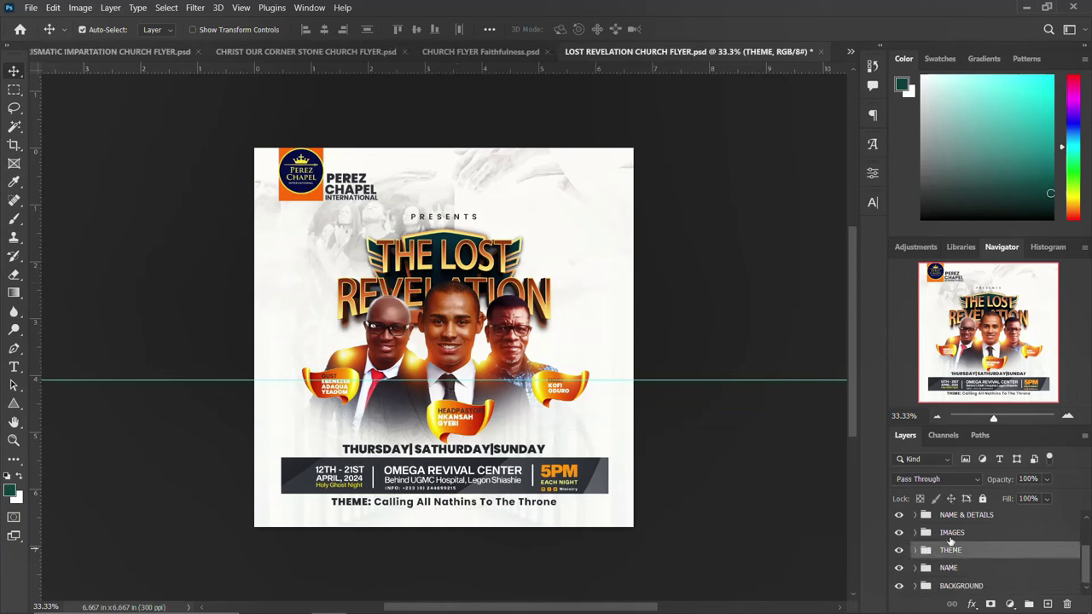
pyautogui.scroll(2, 950, 541)
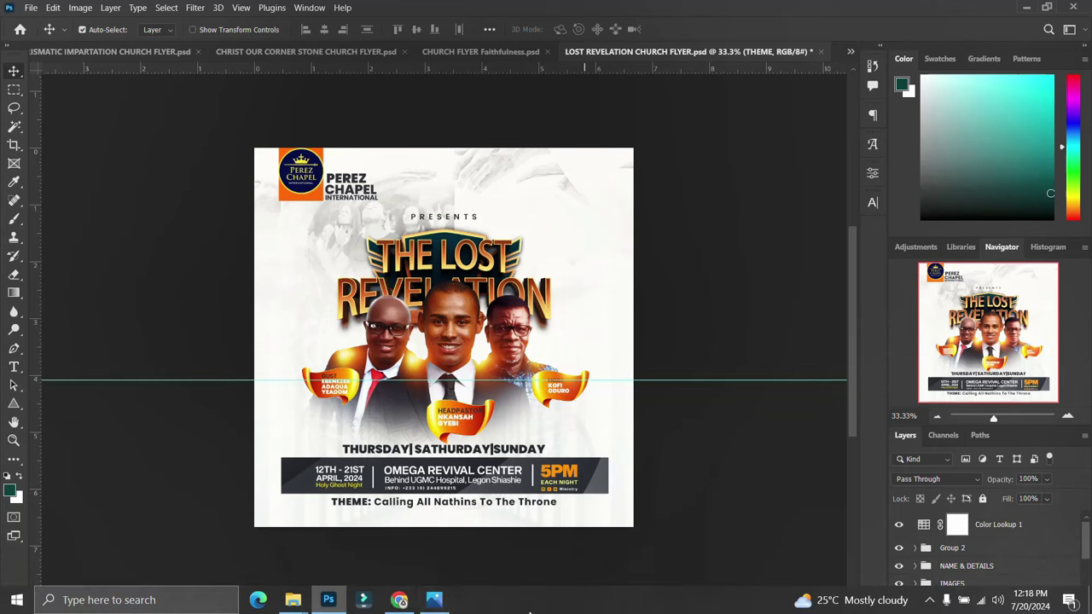
pyautogui.click(400, 606)
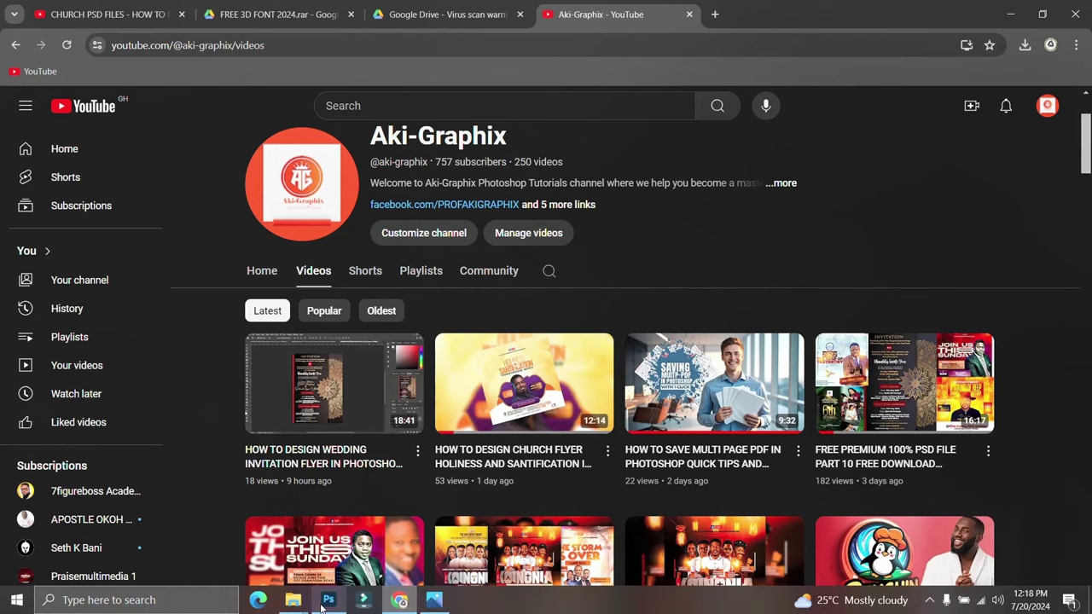
# Step: Flip through the Lost Revelation, Christ Our Corner Stone and Charismatic Impartation flyers, then show the Aki-Graphix channel again
pyautogui.click(326, 601)
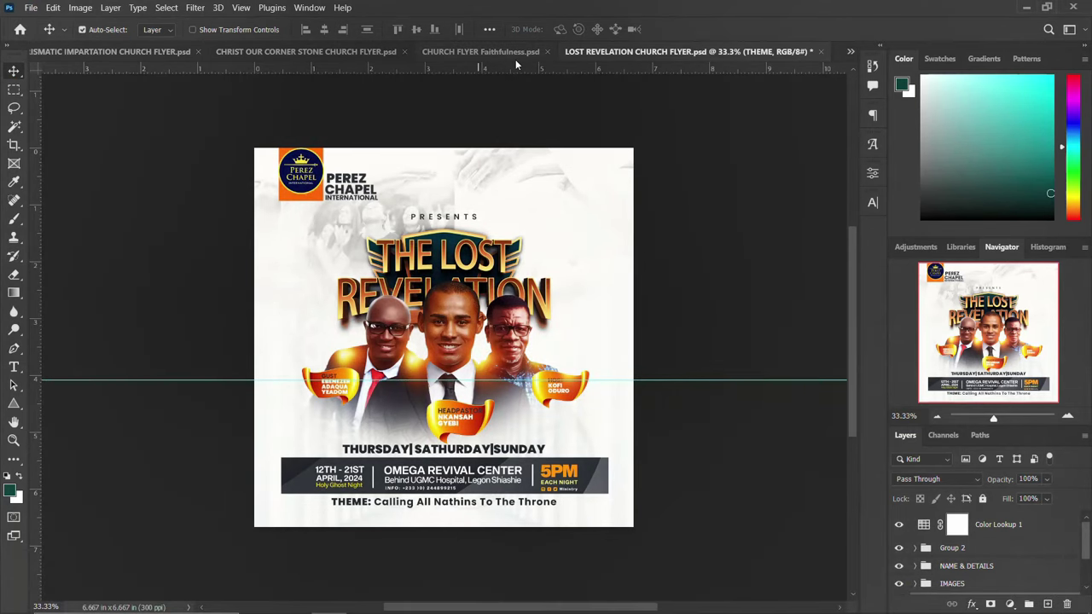
pyautogui.click(515, 55)
pyautogui.click(324, 51)
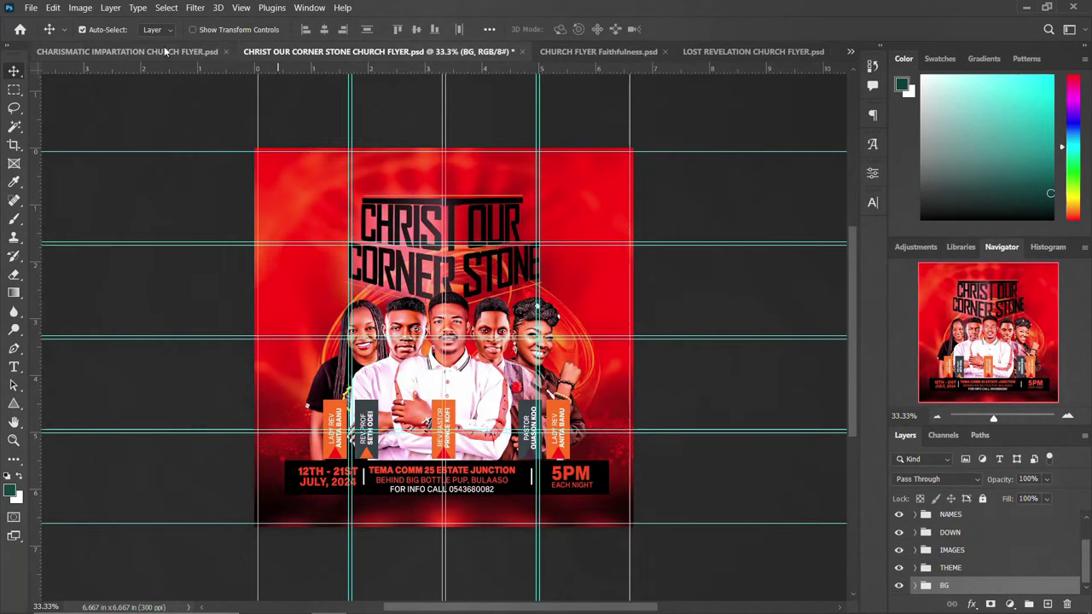
pyautogui.click(166, 52)
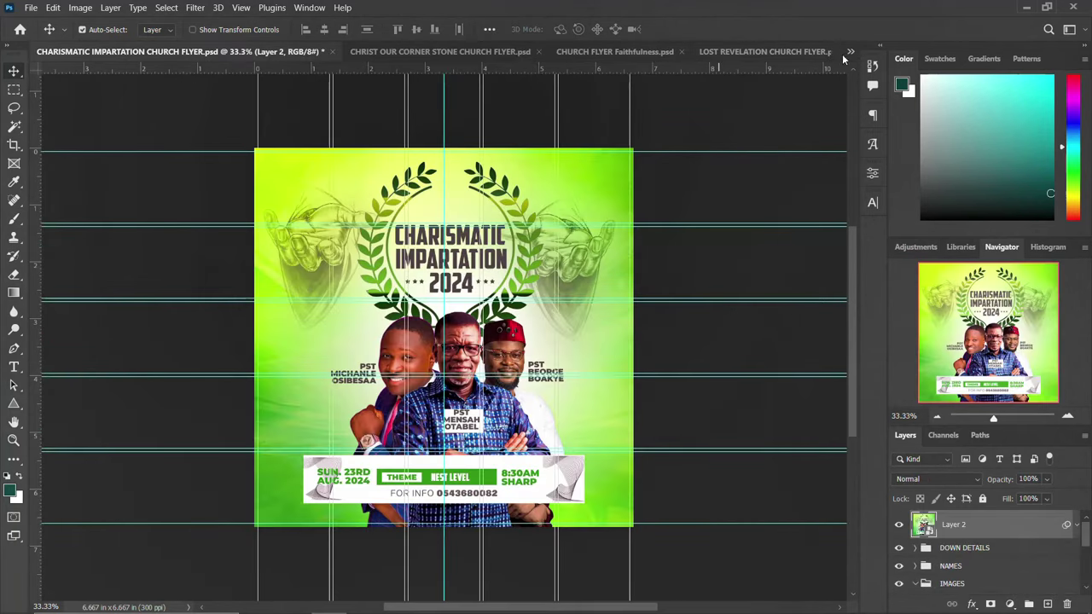
pyautogui.click(850, 53)
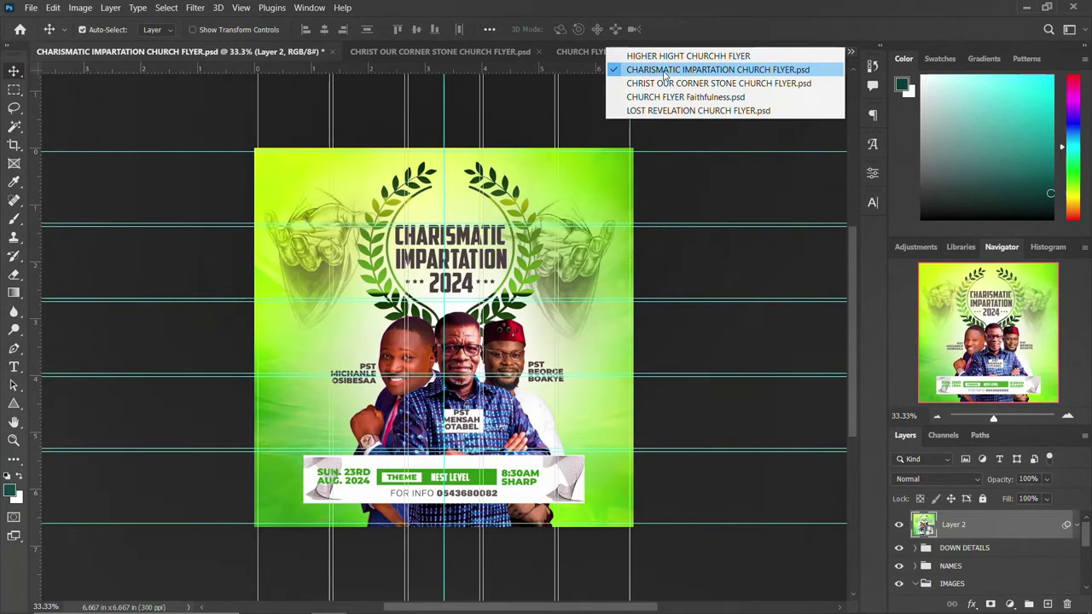
pyautogui.click(784, 14)
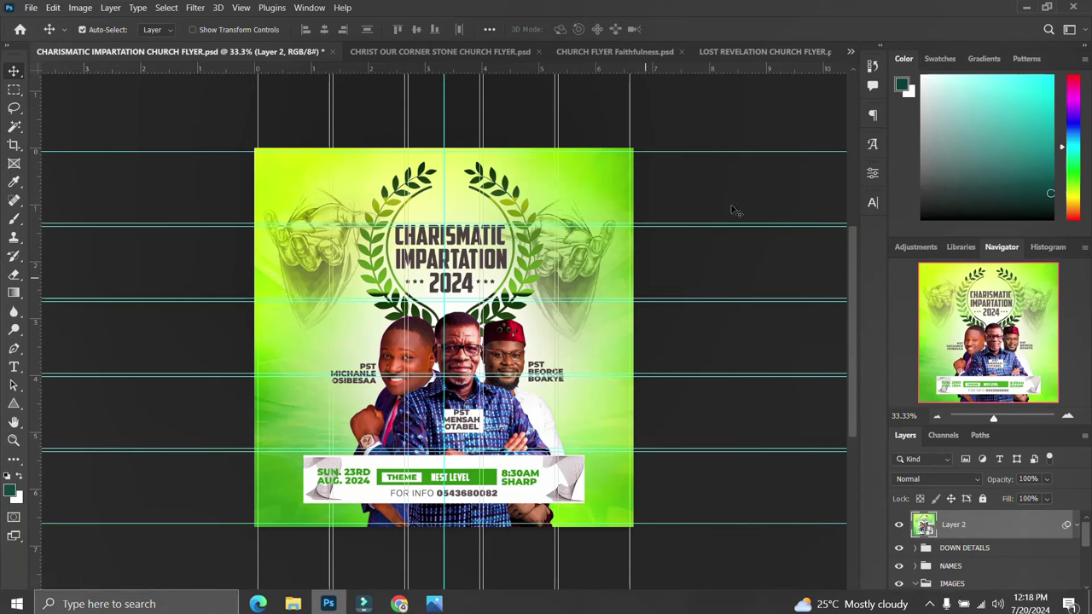
pyautogui.click(399, 600)
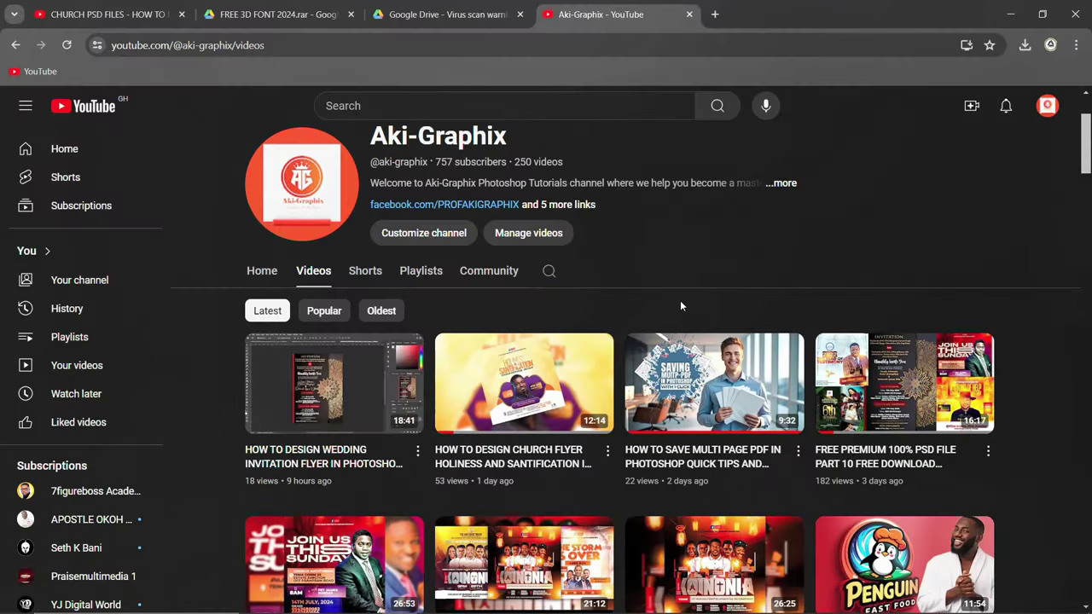
pyautogui.scroll(-1, 605, 408)
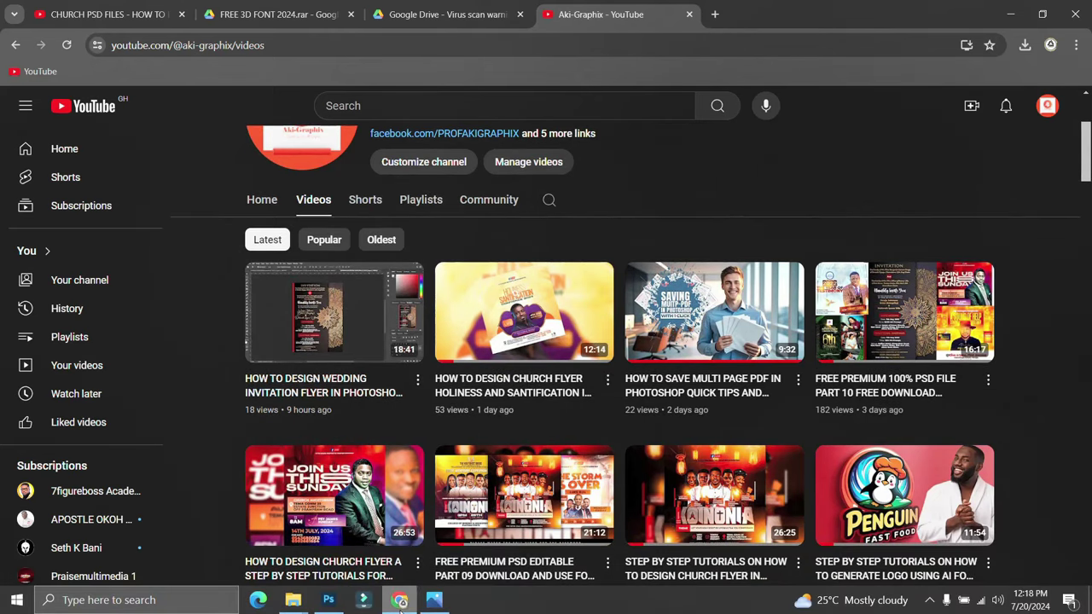
pyautogui.click(399, 600)
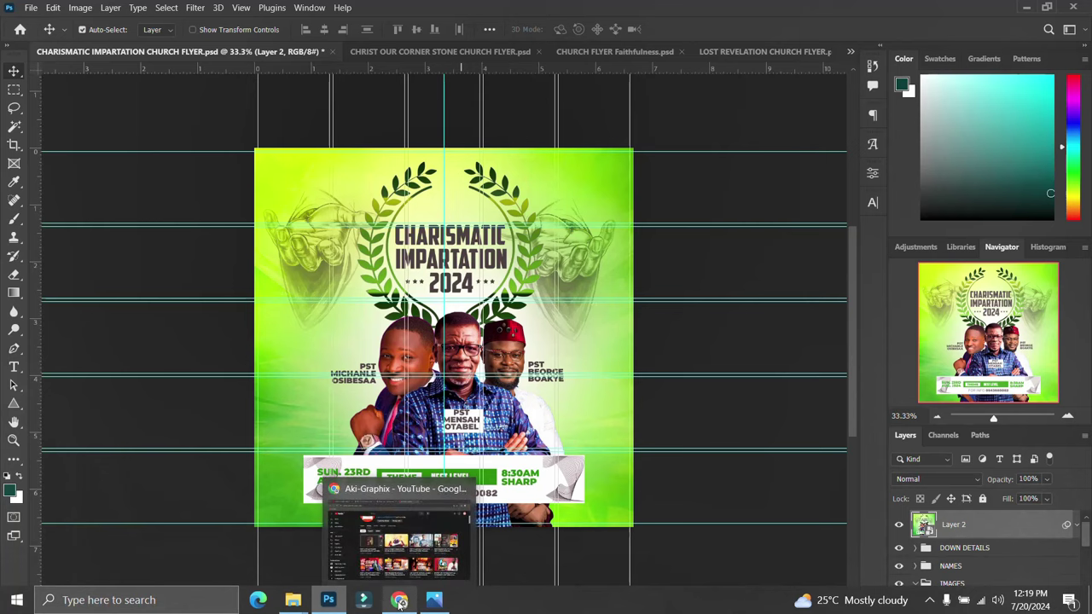
pyautogui.click(400, 601)
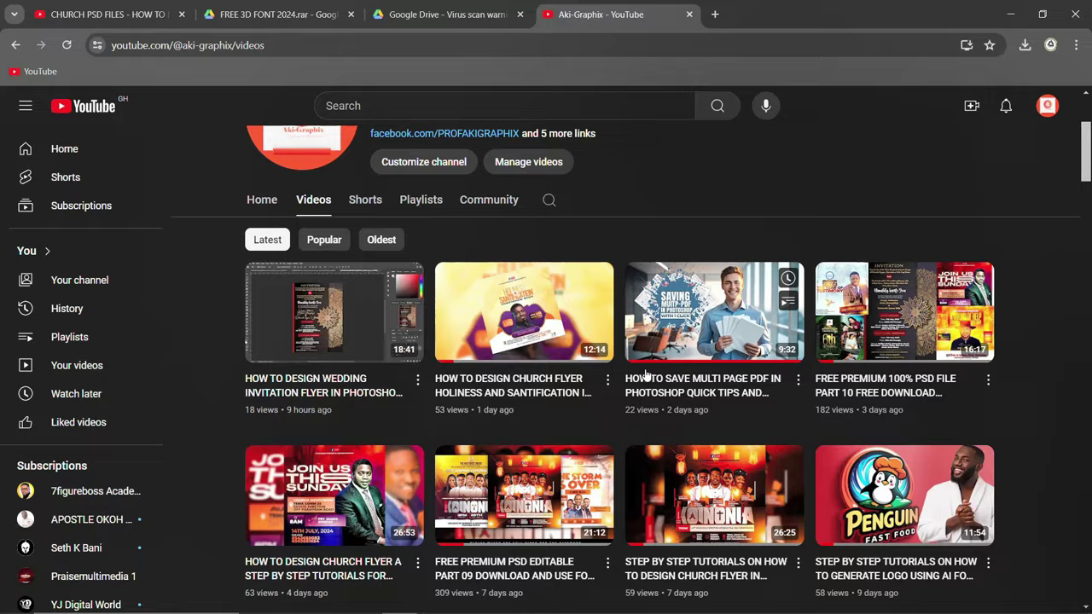
pyautogui.scroll(-3, 646, 374)
pyautogui.scroll(-2, 646, 374)
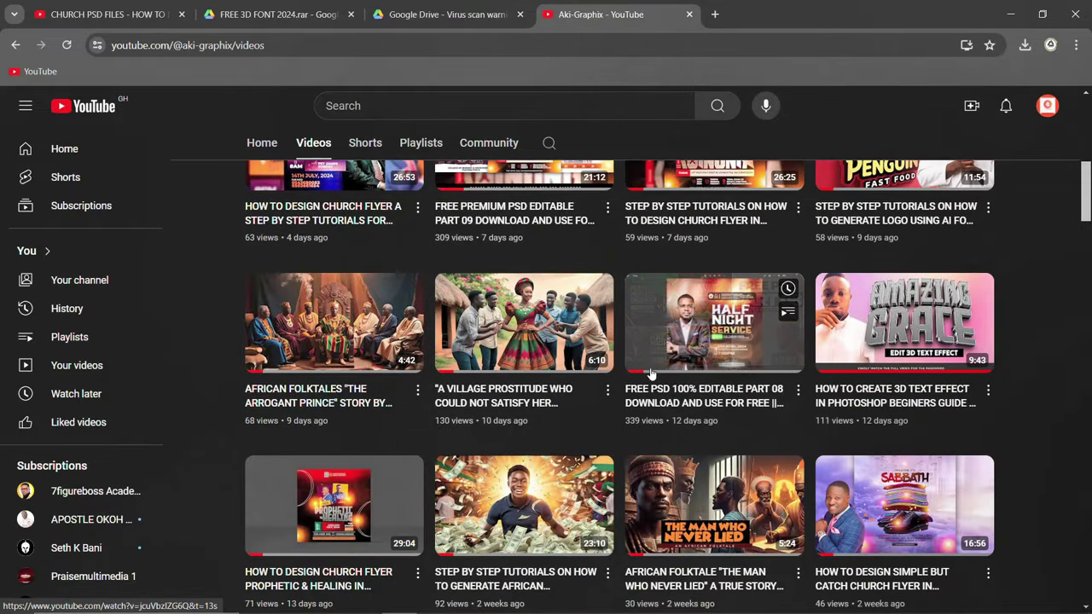
pyautogui.scroll(-3, 648, 384)
pyautogui.scroll(-2, 651, 418)
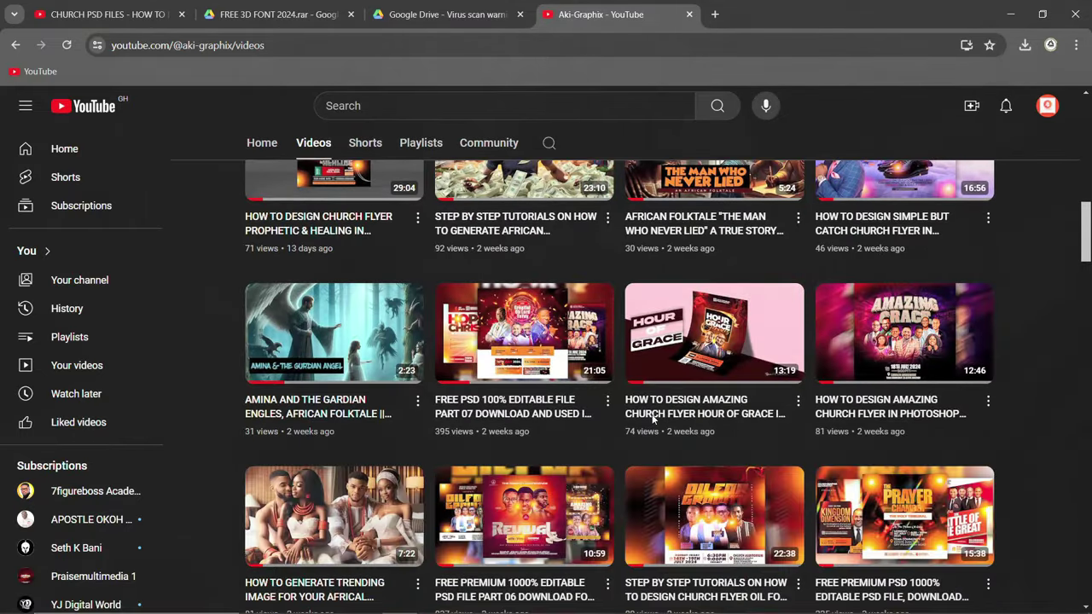
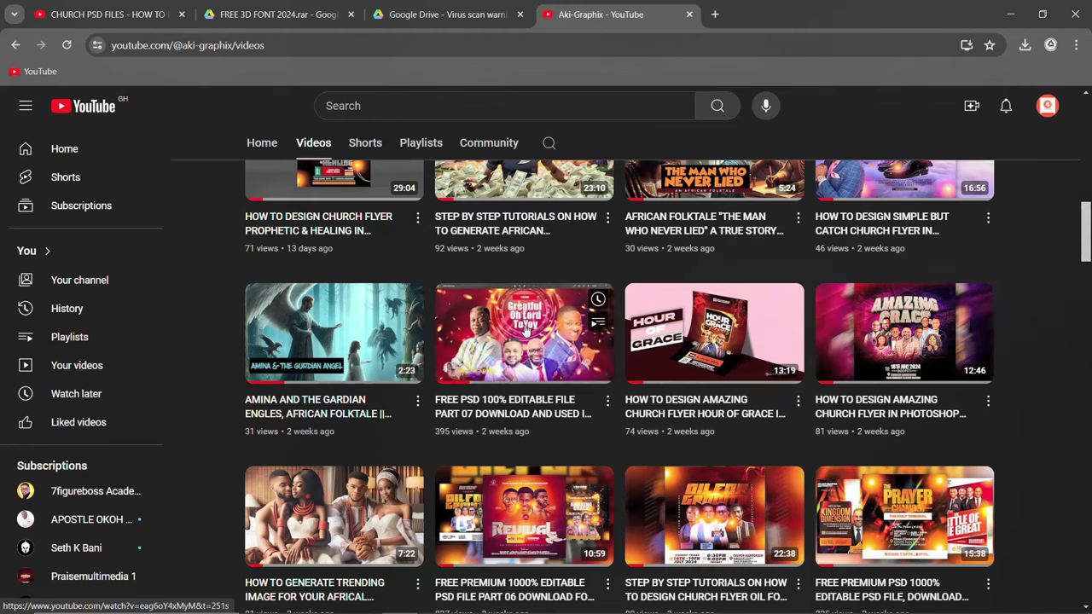
# Step: Scroll up and down through the Aki-Graphix YouTube channel page
pyautogui.scroll(-2, 525, 350)
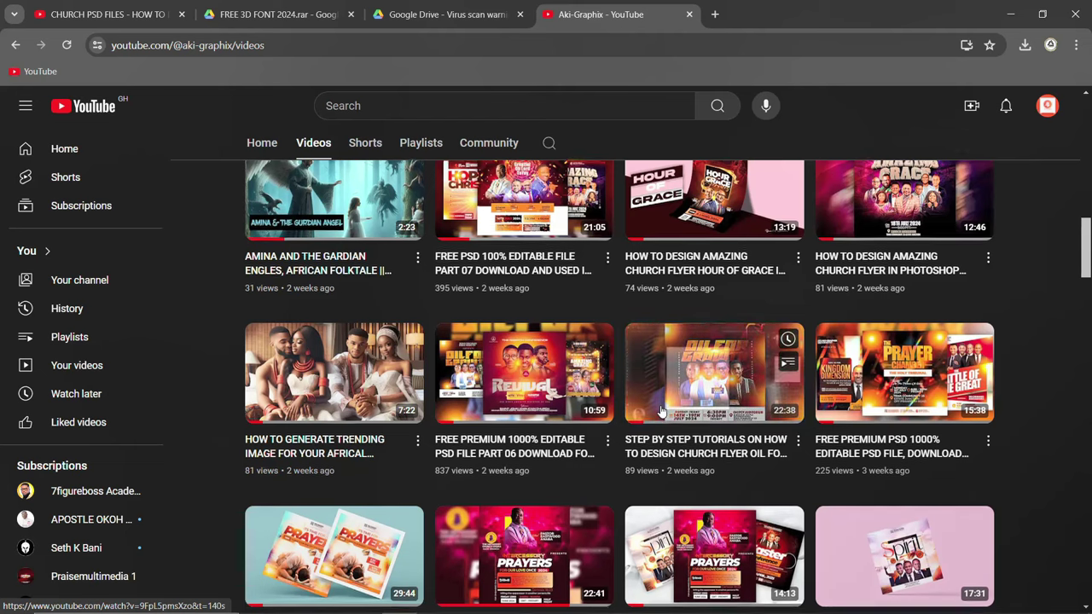
pyautogui.scroll(-2, 660, 411)
pyautogui.scroll(1, 670, 401)
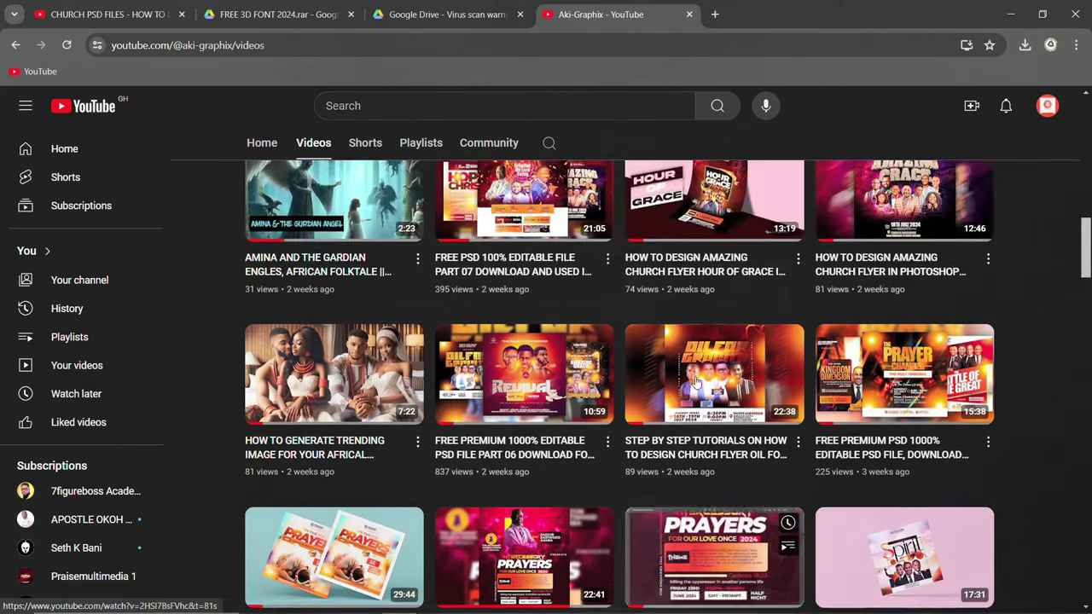
pyautogui.scroll(5, 687, 388)
pyautogui.scroll(1, 696, 384)
pyautogui.scroll(2, 695, 384)
pyautogui.scroll(2, 695, 386)
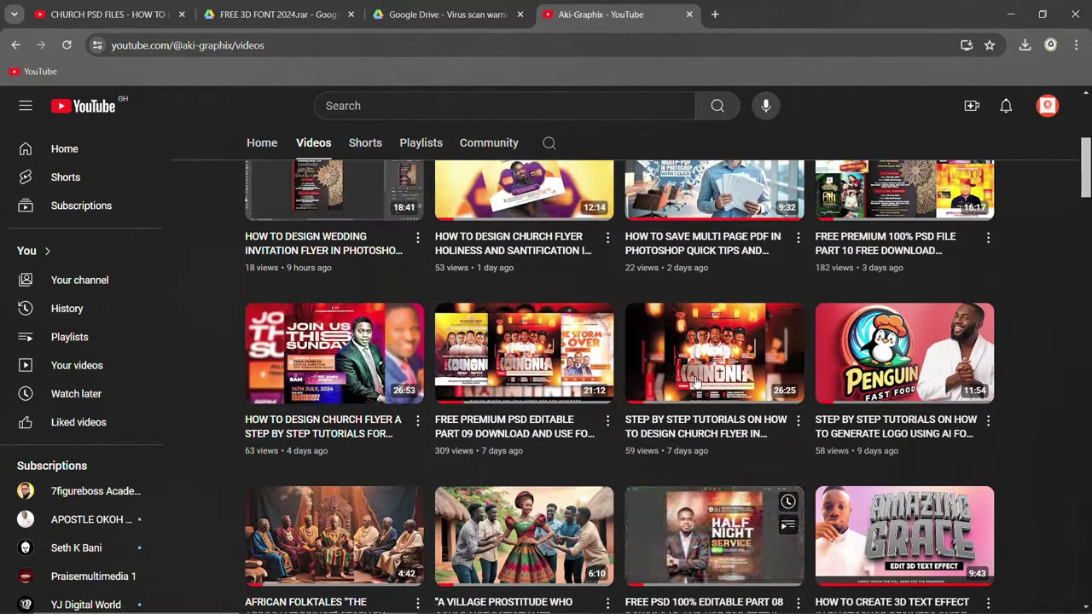
pyautogui.scroll(3, 696, 389)
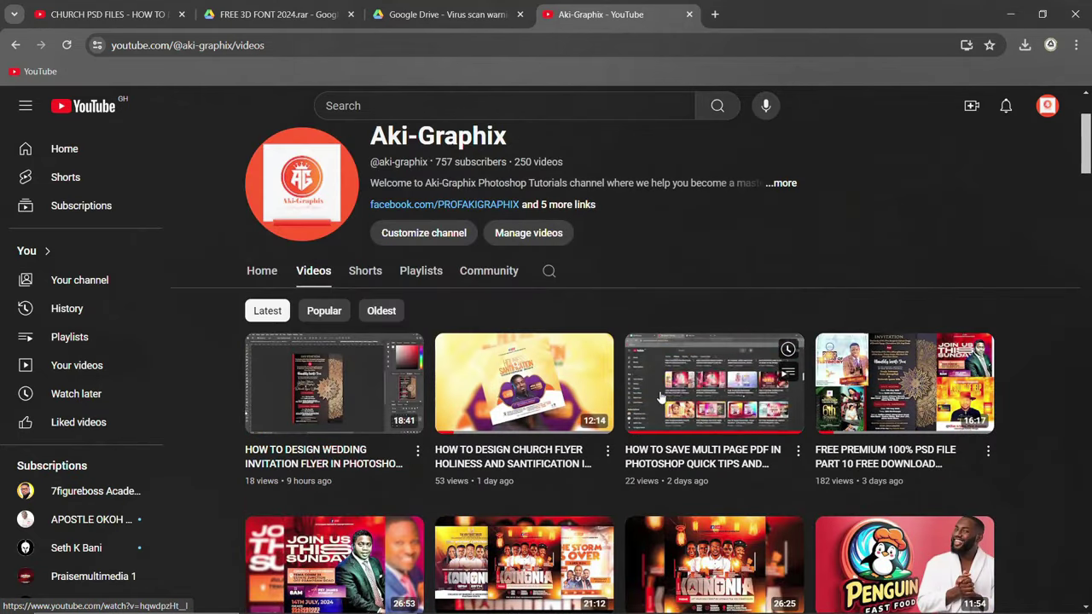
pyautogui.scroll(-2, 660, 403)
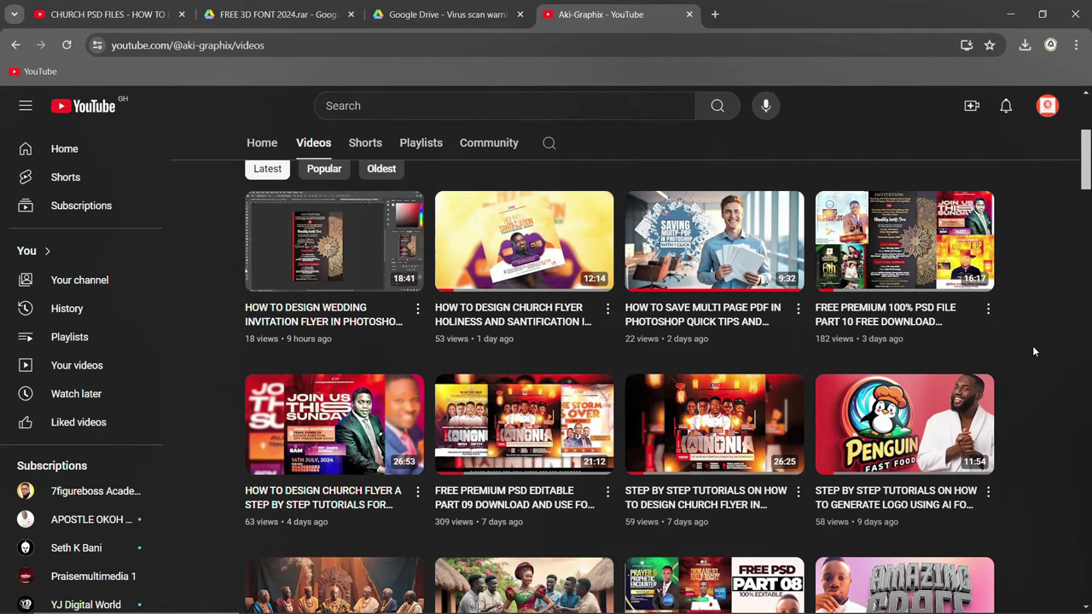
pyautogui.scroll(-2, 1033, 350)
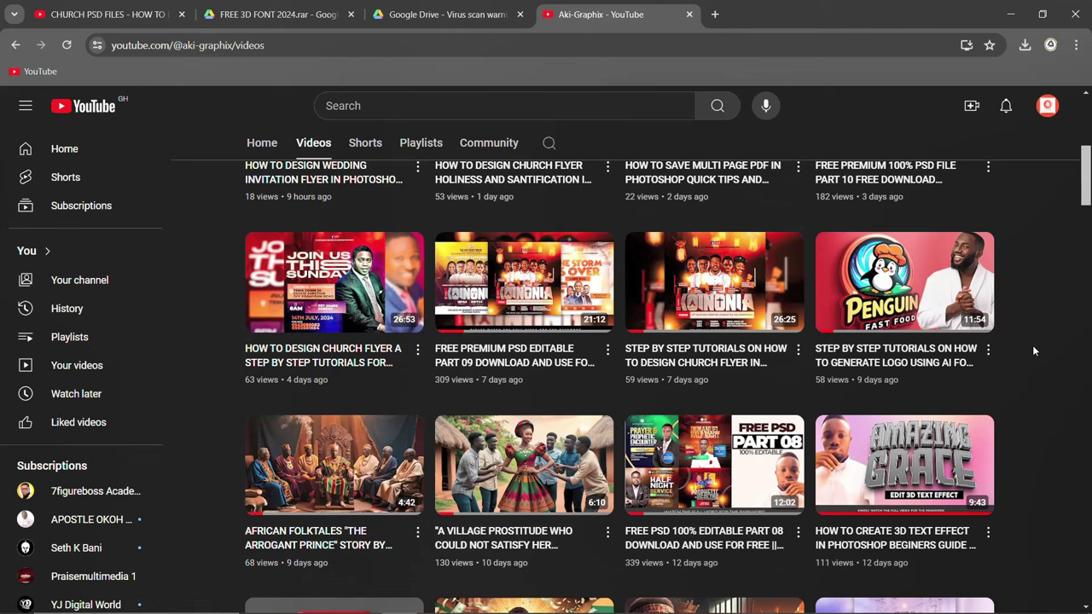
pyautogui.scroll(5, 636, 359)
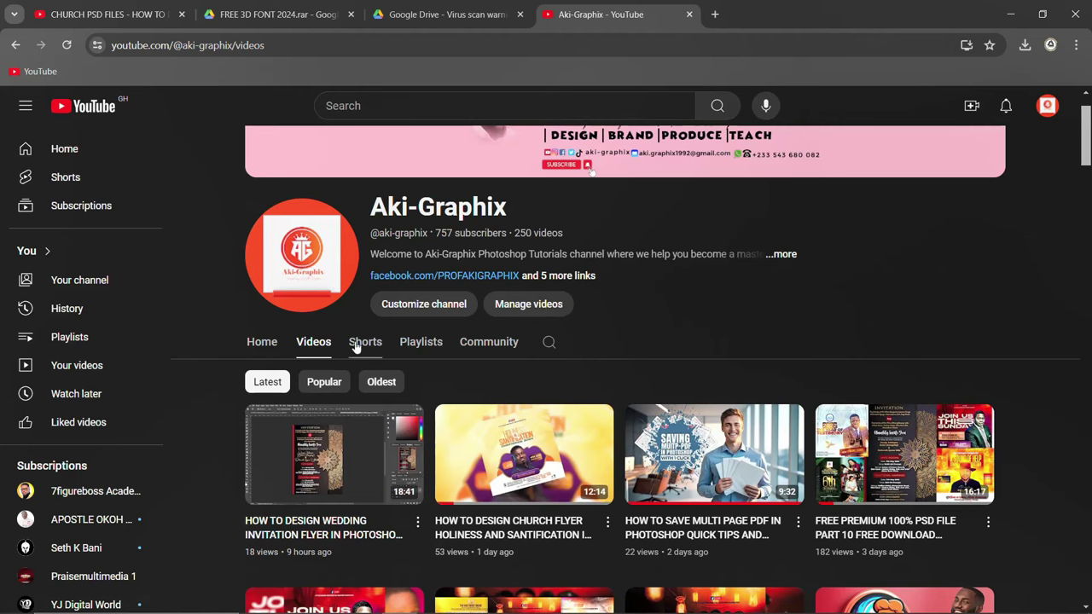
pyautogui.scroll(-2, 809, 413)
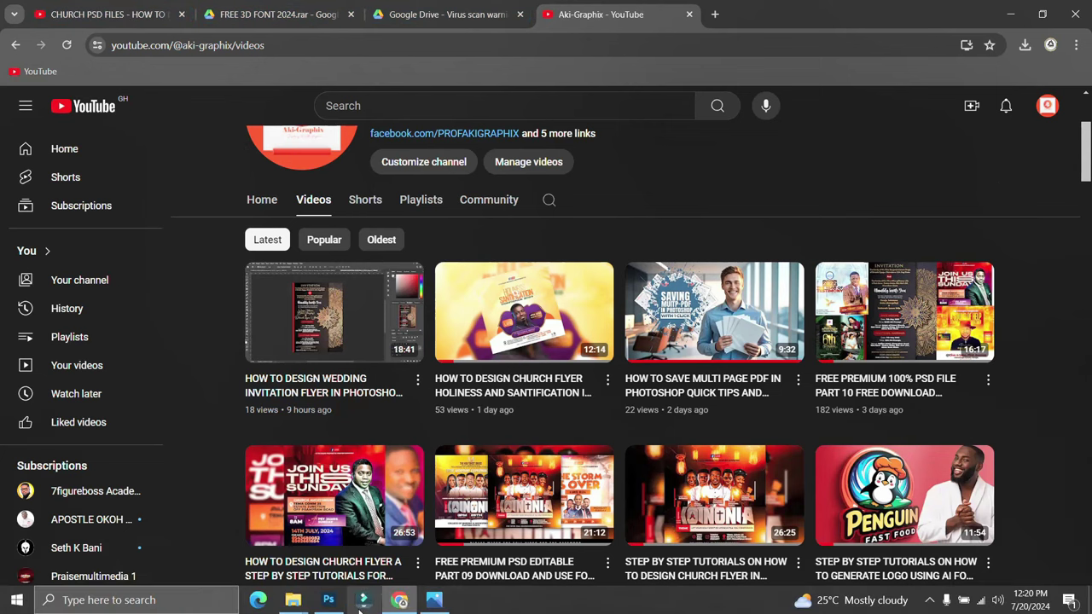
pyautogui.moveTo(399, 600)
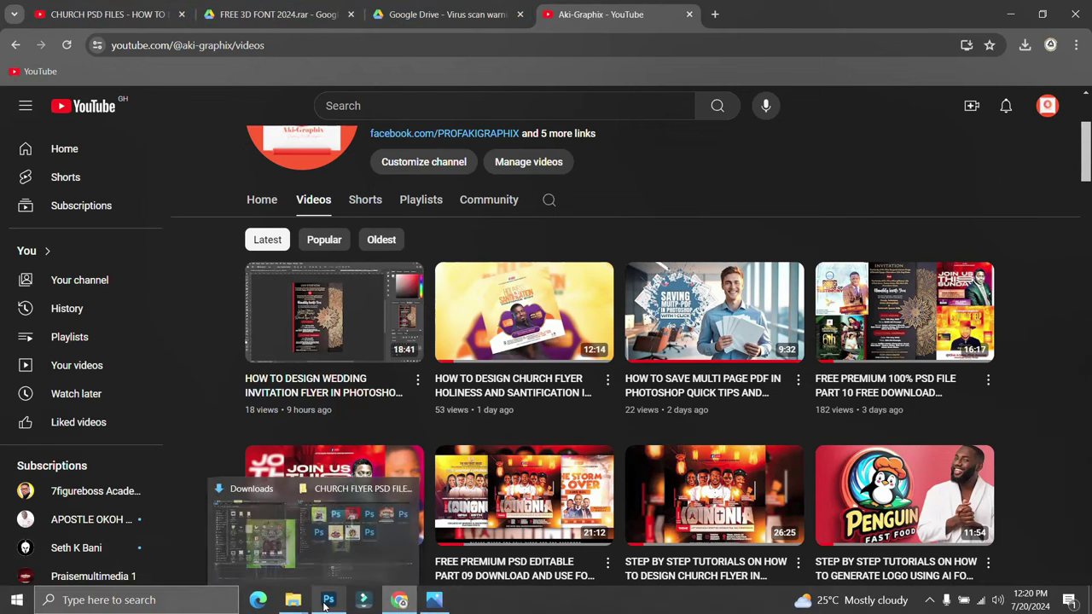
# Step: Preview the Christ Our Corner Stone, Faithfulness and Lost Revelation flyers in Photoshop
pyautogui.click(329, 600)
pyautogui.click(433, 52)
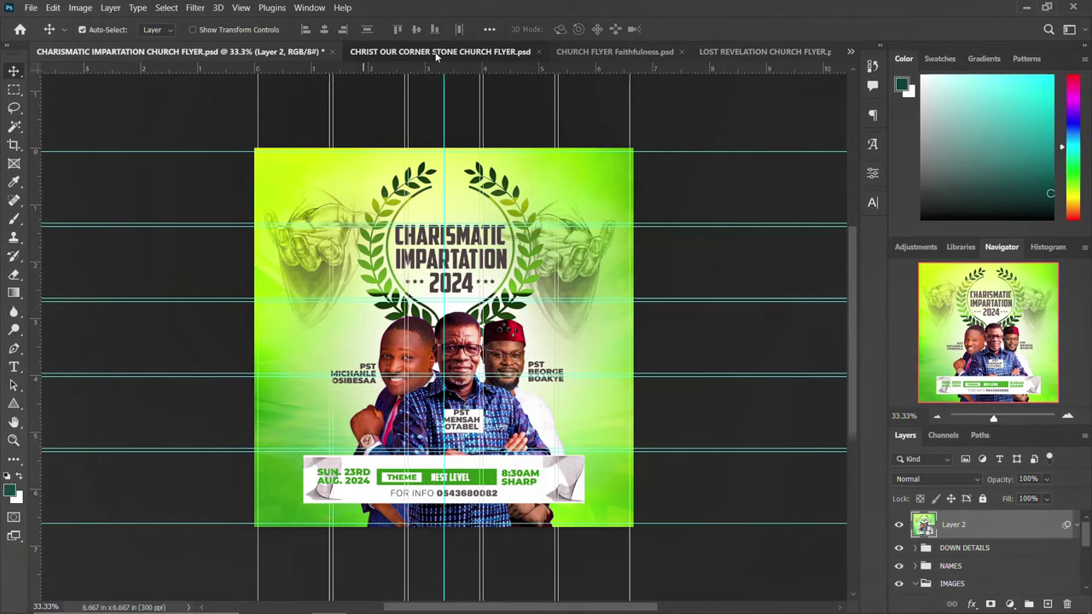
pyautogui.click(576, 54)
pyautogui.click(708, 53)
pyautogui.click(851, 53)
pyautogui.click(656, 97)
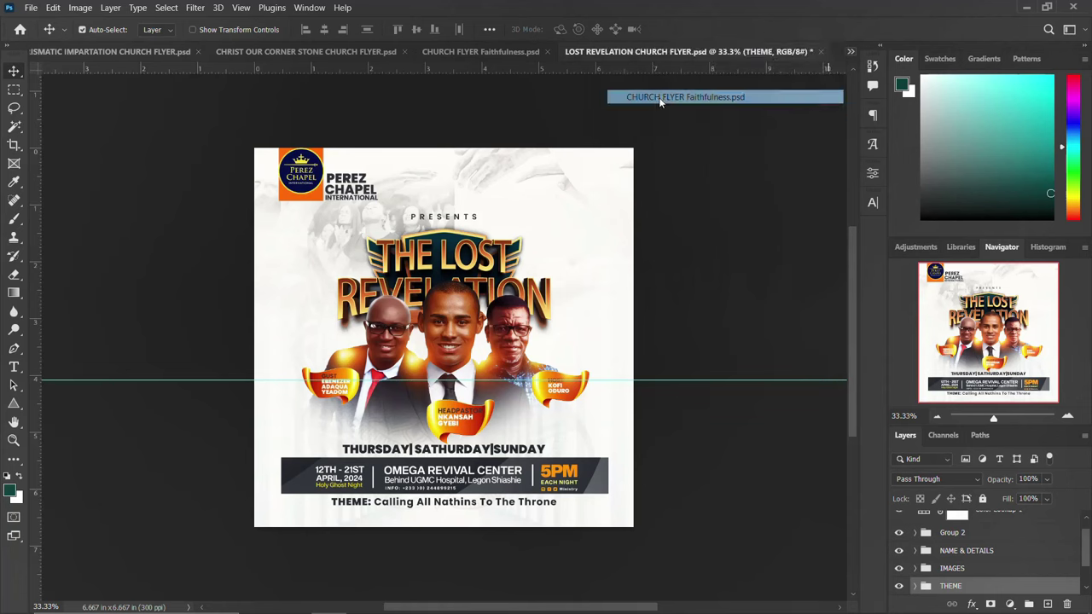
# Step: Stamp all visible layers into a merged Layer 1 on Christ Our Corner Stone, ending on Charismatic Impartation
pyautogui.click(373, 53)
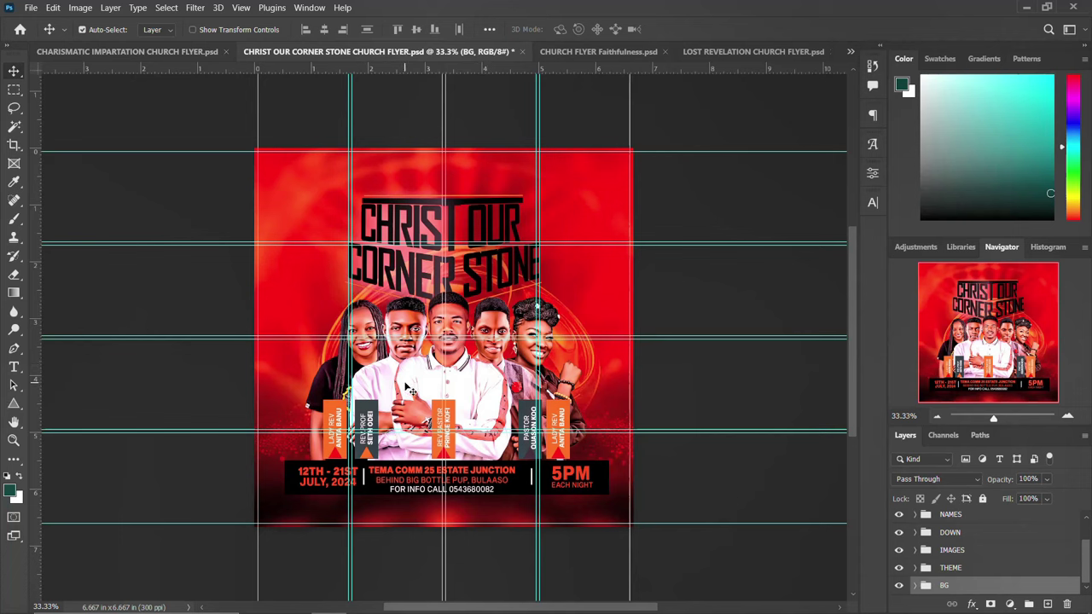
pyautogui.hotkey('ctrl', 'shift', 'alt', 'e')
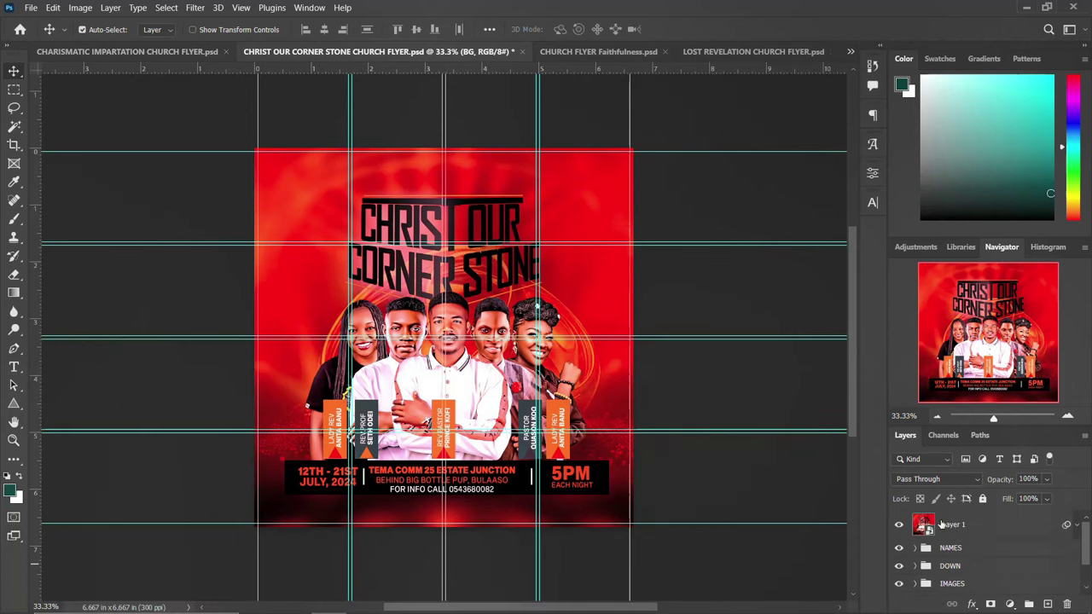
pyautogui.click(941, 524)
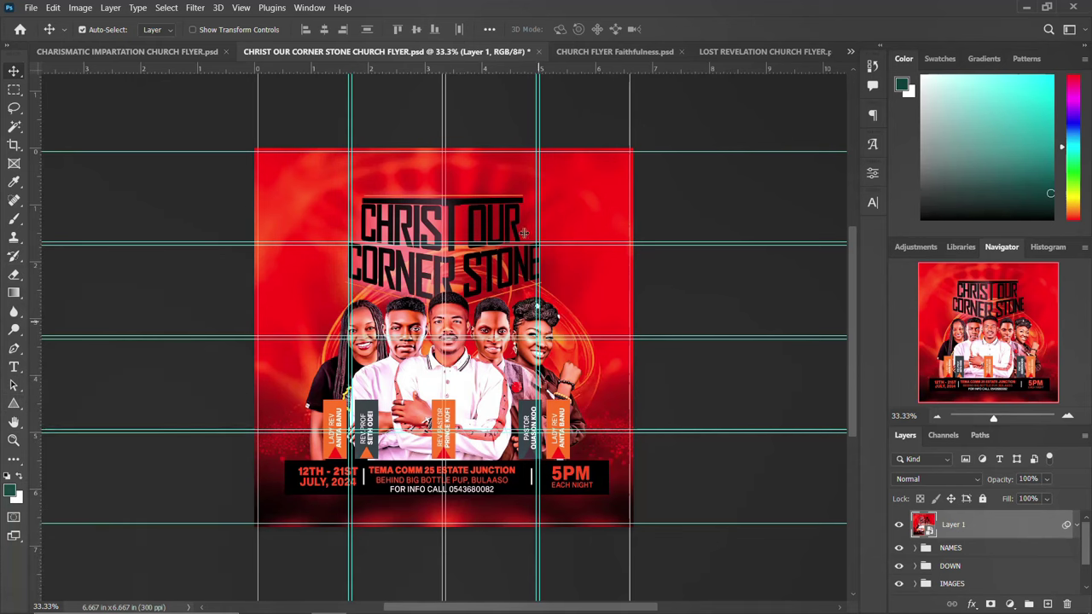
pyautogui.click(747, 52)
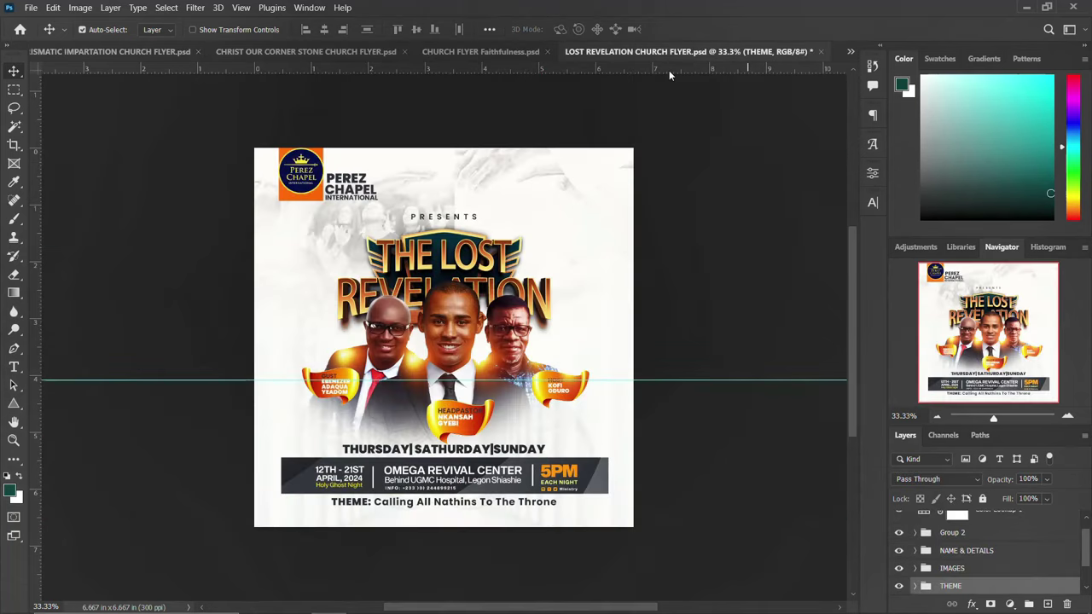
pyautogui.click(126, 52)
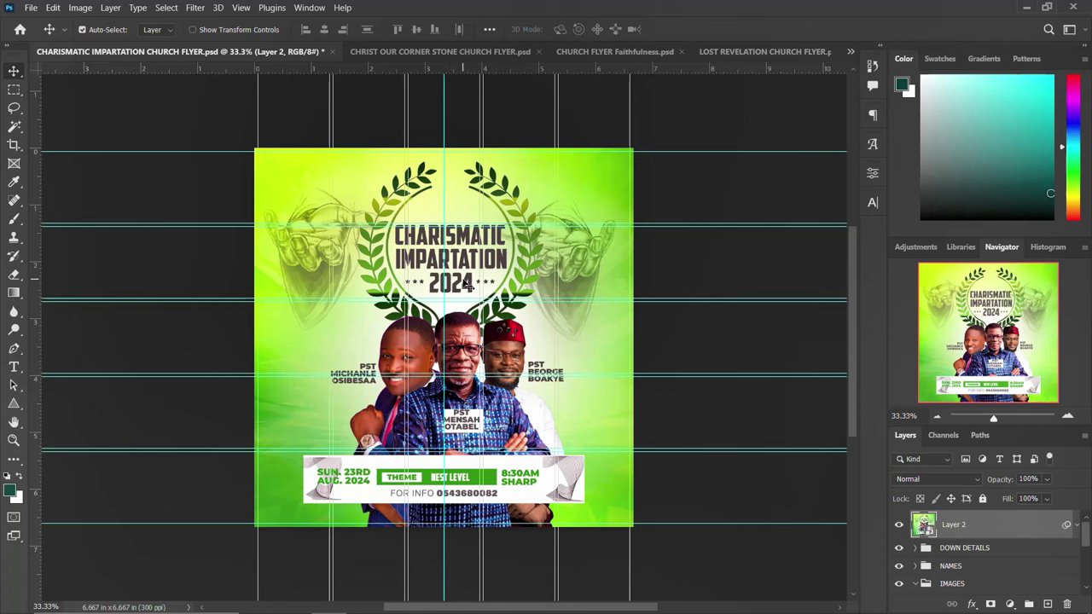
pyautogui.moveTo(422, 608)
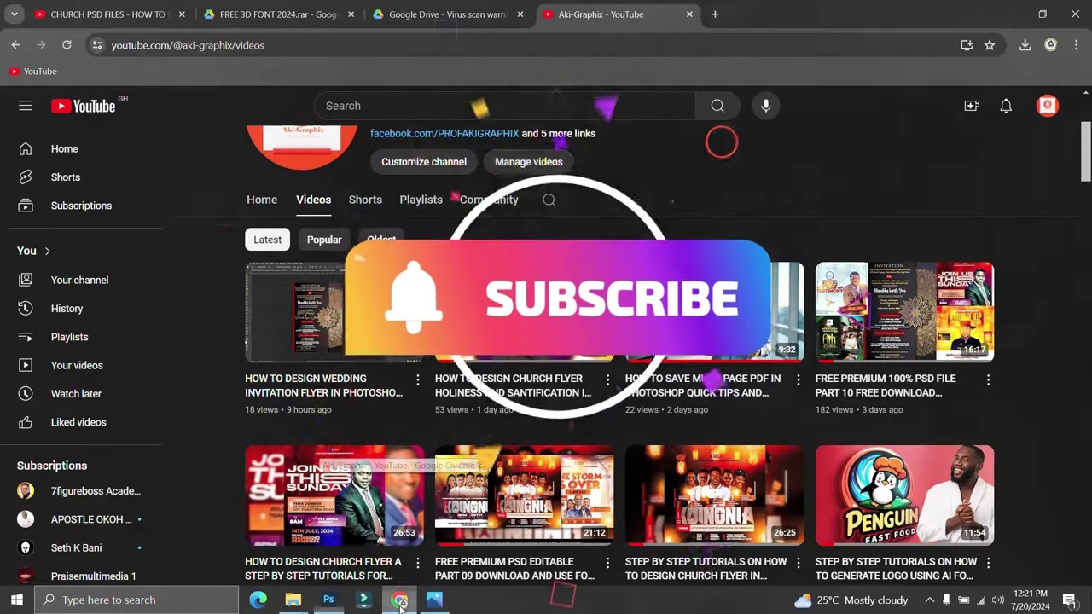
pyautogui.click(399, 600)
pyautogui.scroll(-1, 529, 256)
pyautogui.scroll(-2, 546, 341)
pyautogui.scroll(-3, 563, 429)
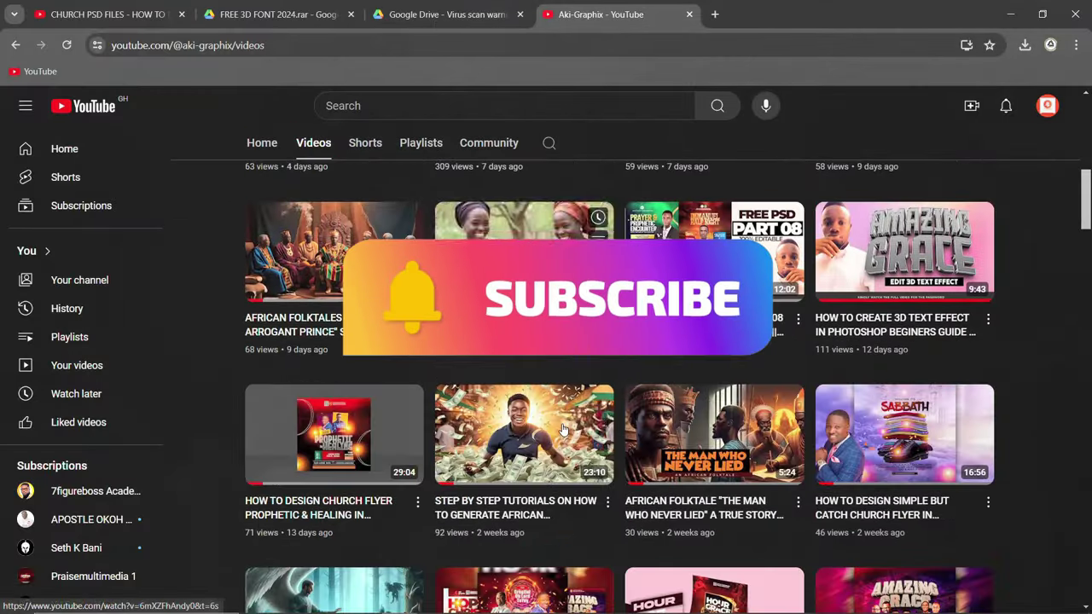
pyautogui.scroll(-2, 563, 430)
pyautogui.scroll(-3, 563, 429)
pyautogui.scroll(3, 564, 427)
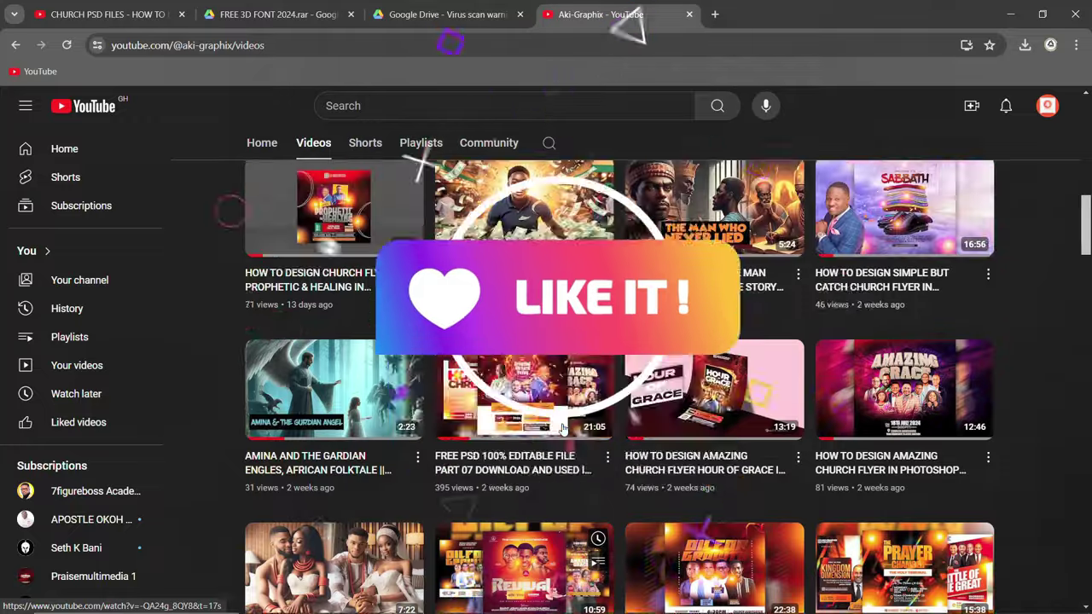
pyautogui.scroll(3, 563, 425)
pyautogui.scroll(2, 563, 425)
pyautogui.scroll(3, 568, 410)
pyautogui.scroll(2, 573, 389)
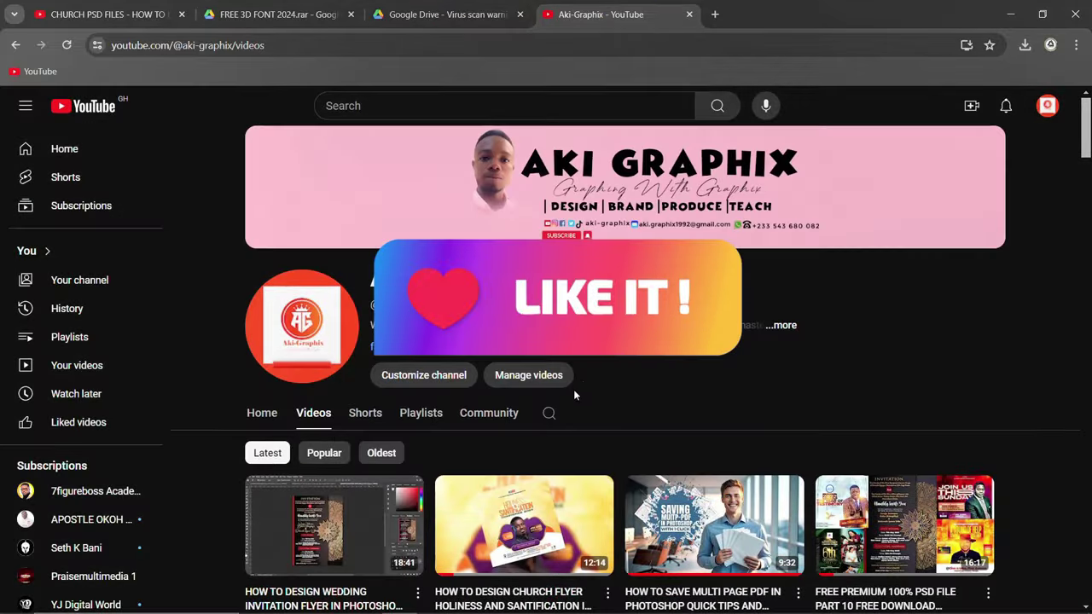
pyautogui.scroll(-3, 627, 374)
pyautogui.scroll(-2, 627, 373)
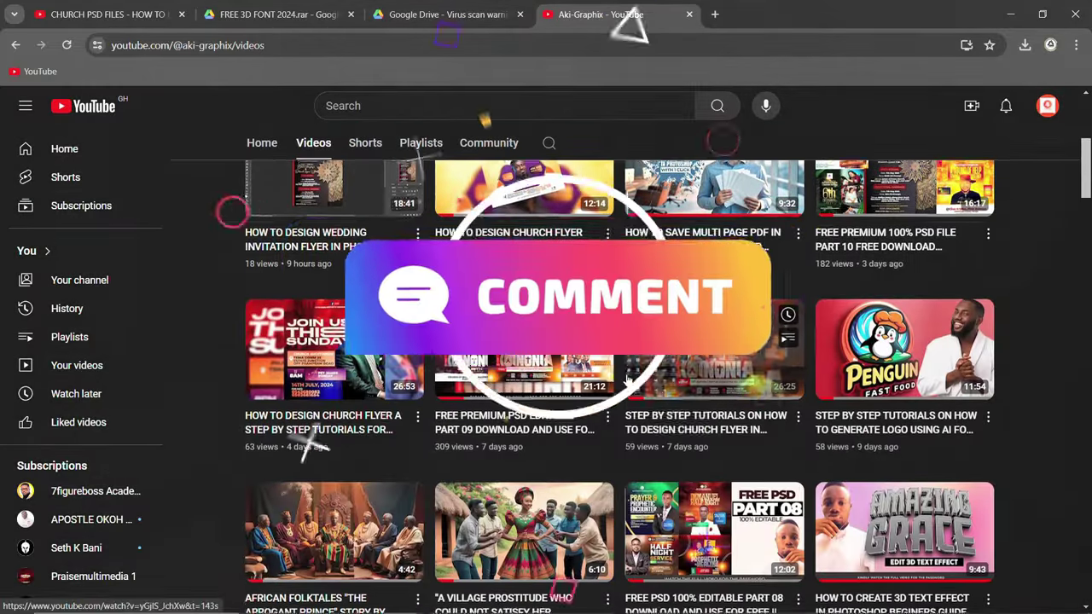
pyautogui.scroll(-1, 626, 375)
pyautogui.scroll(-1, 627, 381)
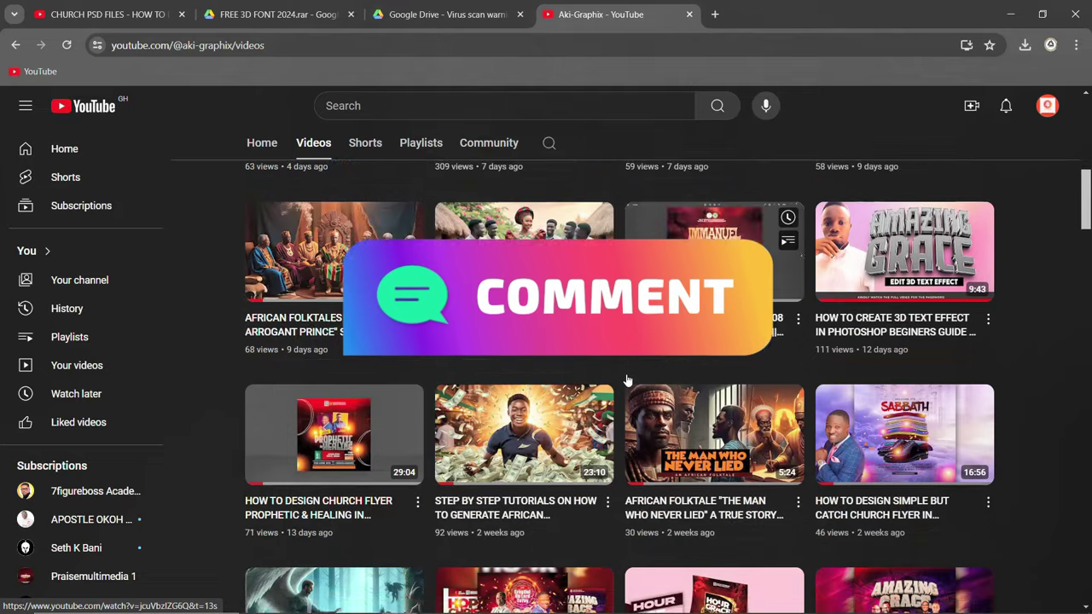
pyautogui.scroll(2, 626, 375)
pyautogui.scroll(3, 626, 374)
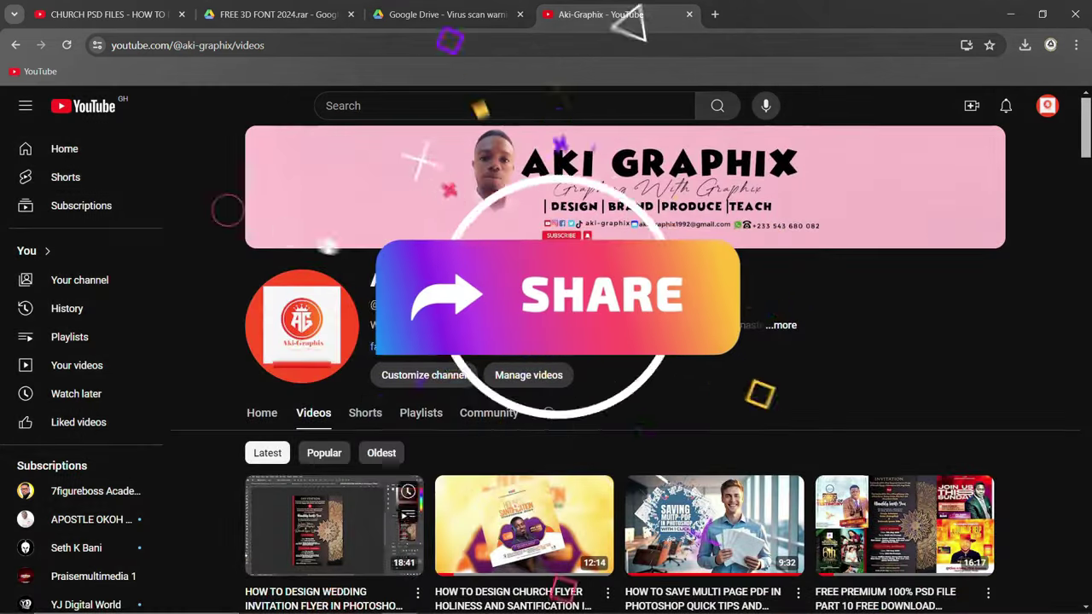
pyautogui.click(328, 600)
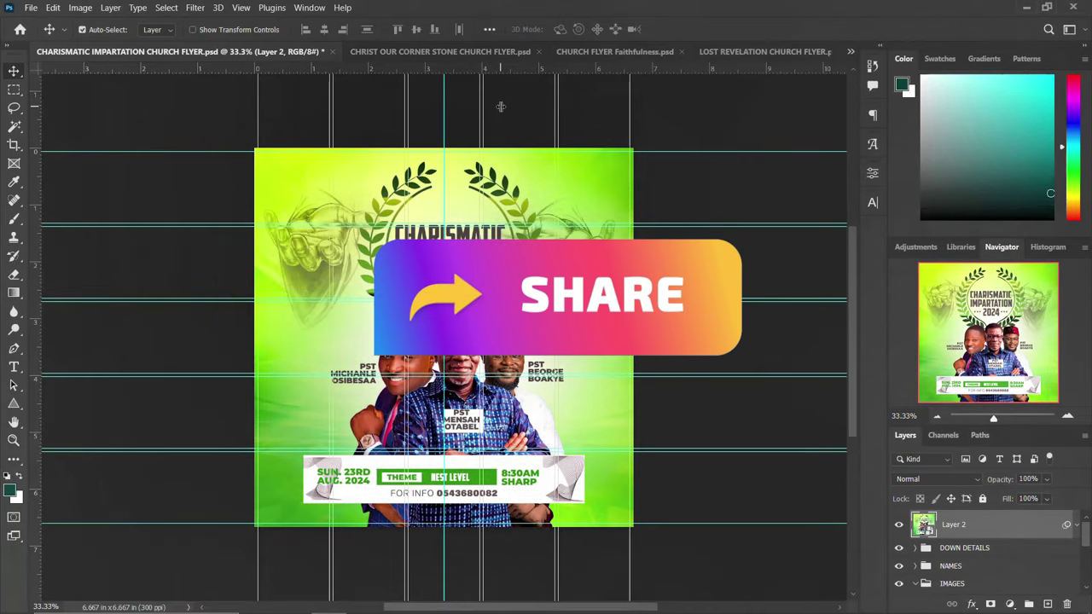